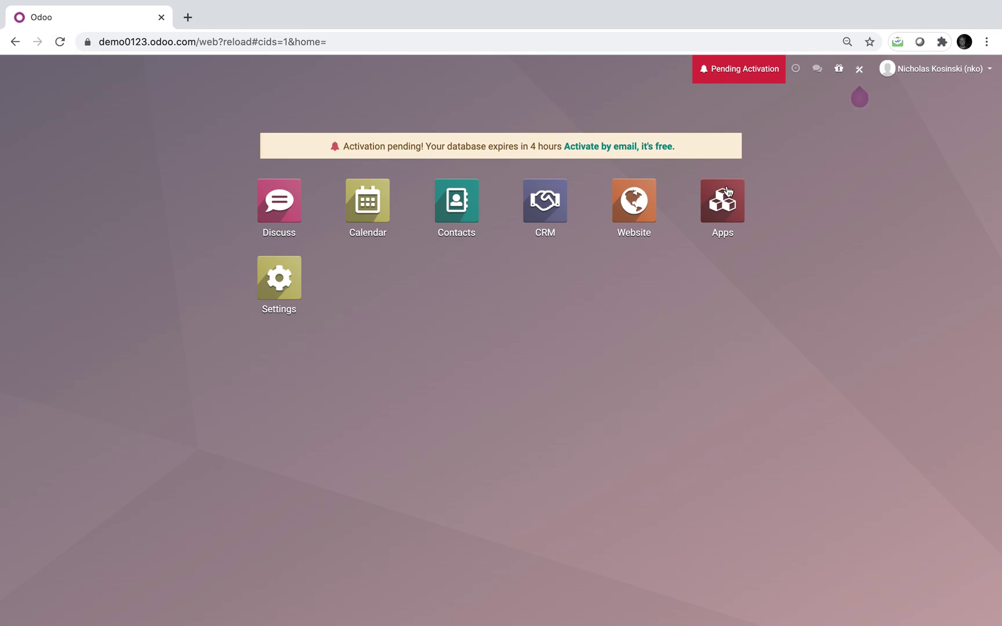
Open the Contacts app and your own contact record at 100% browser zoom.
{"action": "left_click", "coordinate": [857, 71]}
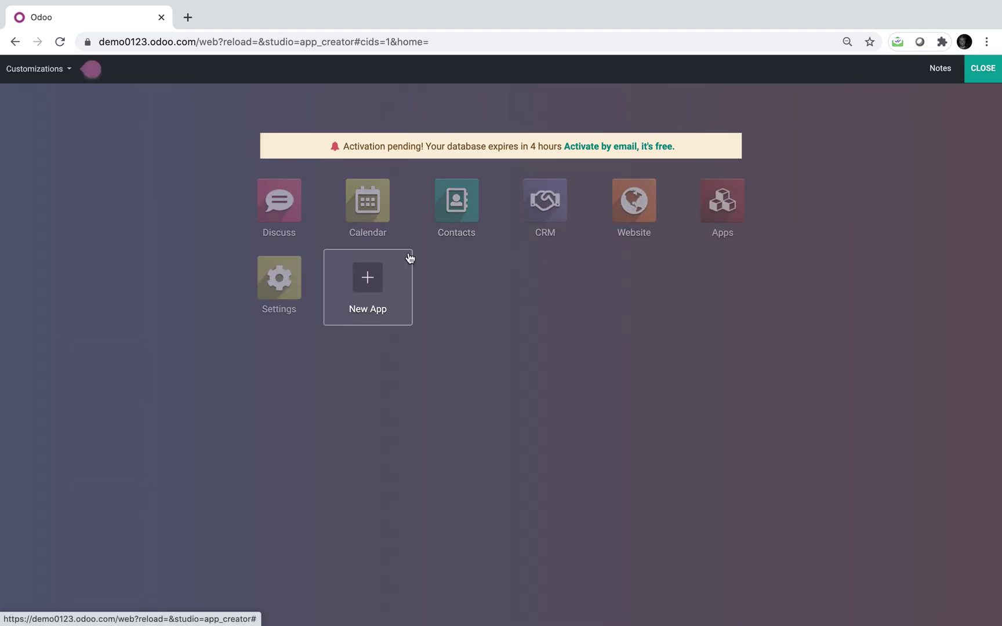
{"action": "left_click", "coordinate": [979, 78]}
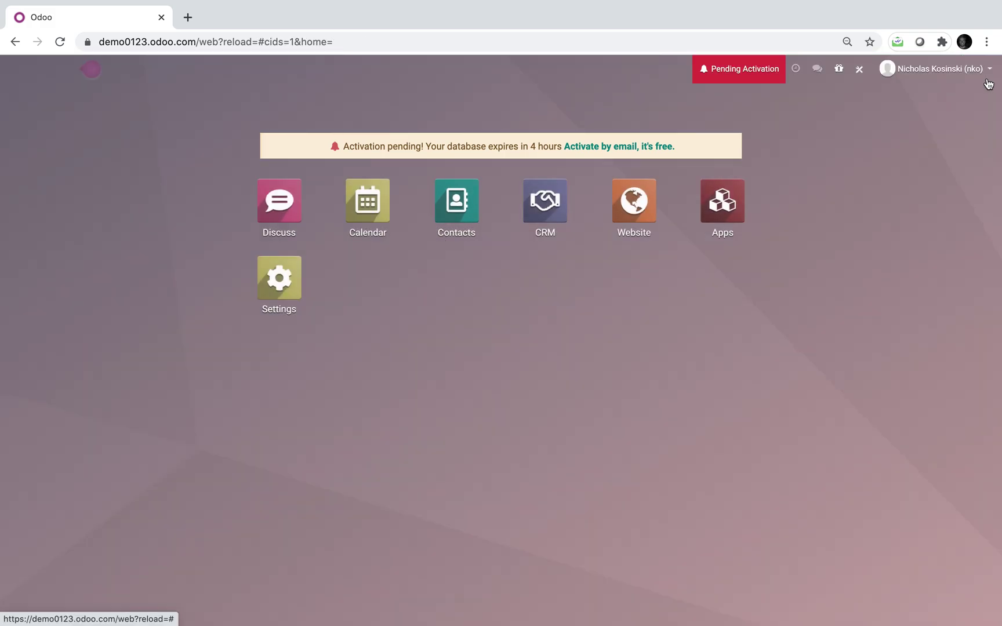
{"action": "left_click", "coordinate": [469, 229]}
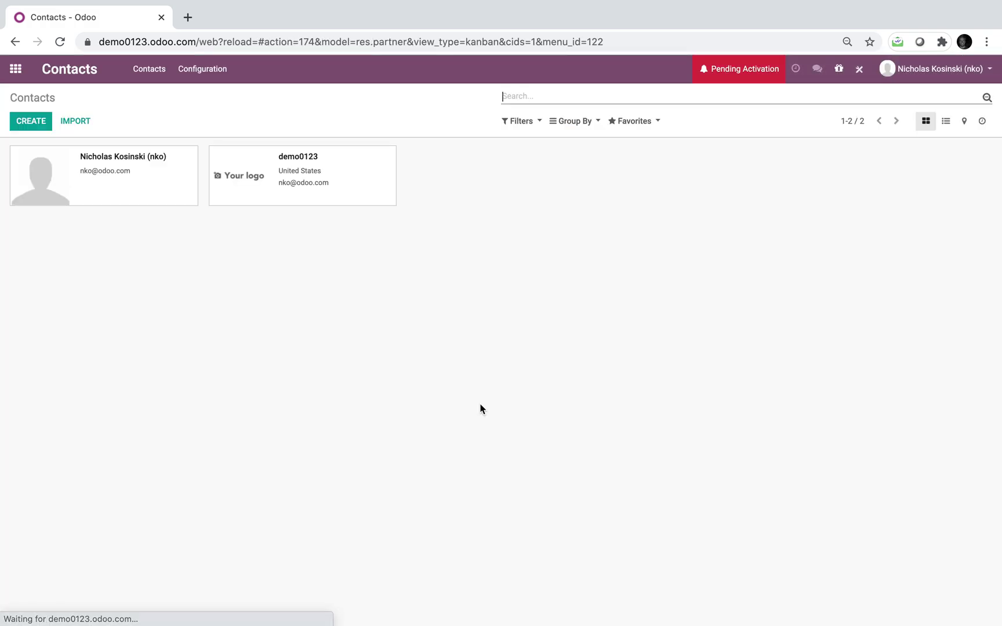
{"action": "left_click", "coordinate": [129, 204]}
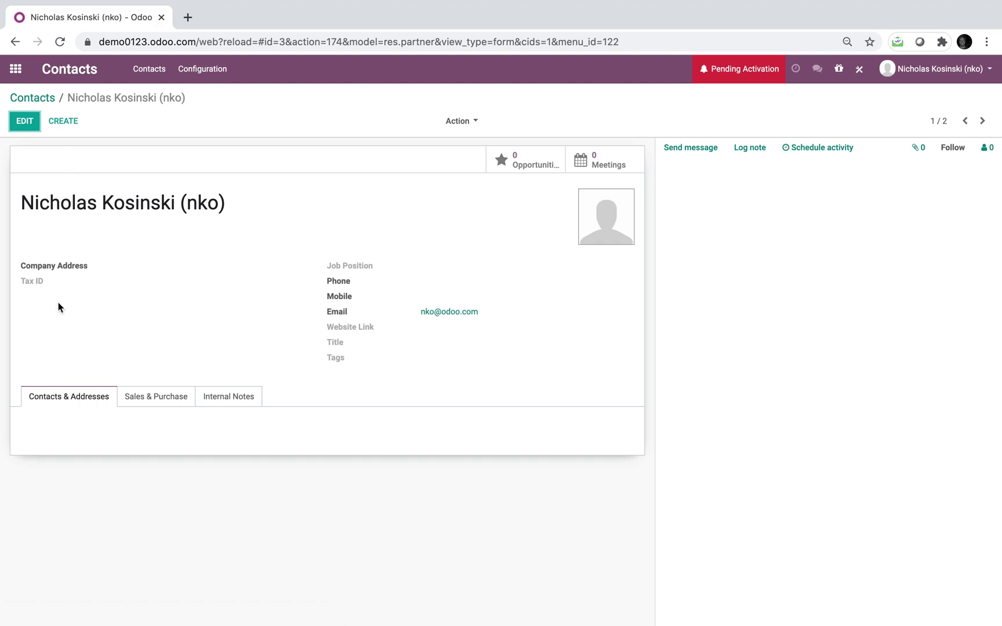
{"action": "key", "text": "super+equal"}
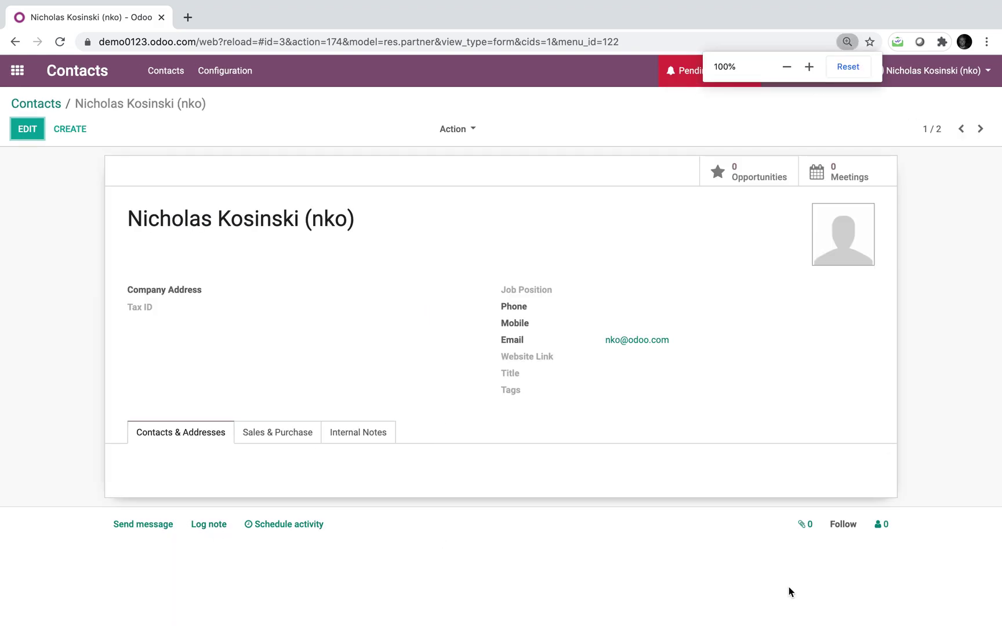
Open the contact form in Studio, then switch to the Contacts menu editor.
{"action": "left_click", "coordinate": [27, 128]}
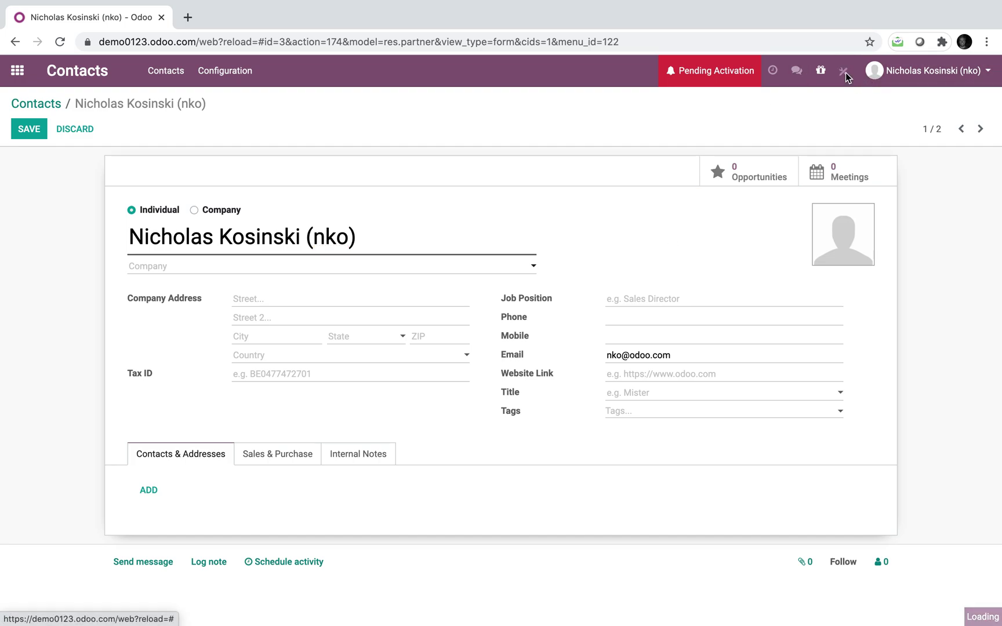
{"action": "scroll", "coordinate": [48, 542], "scroll_direction": "down", "scroll_amount": 4}
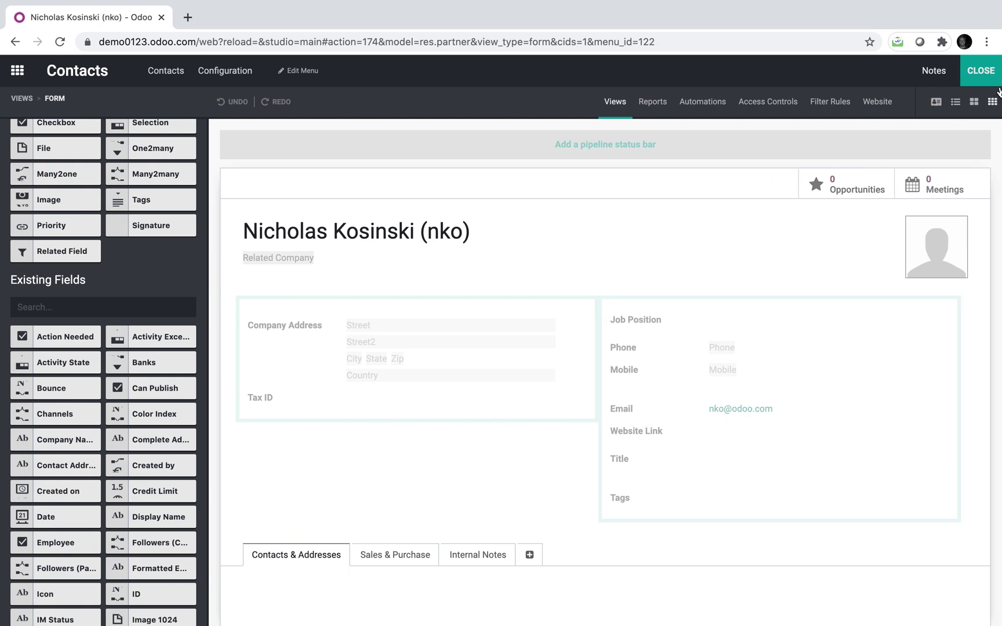
{"action": "left_click", "coordinate": [985, 75]}
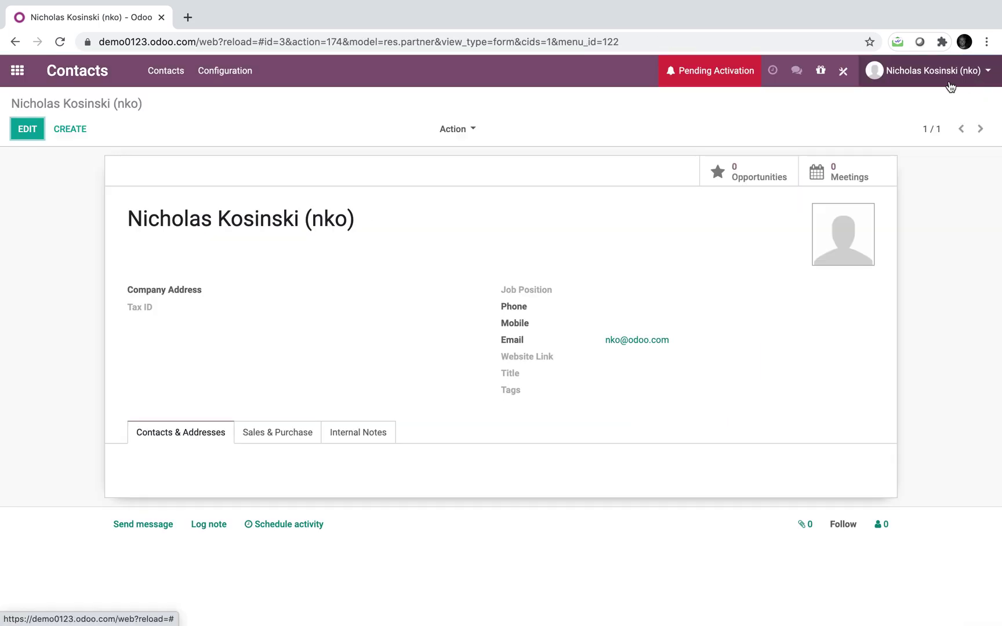
{"action": "left_click", "coordinate": [848, 69]}
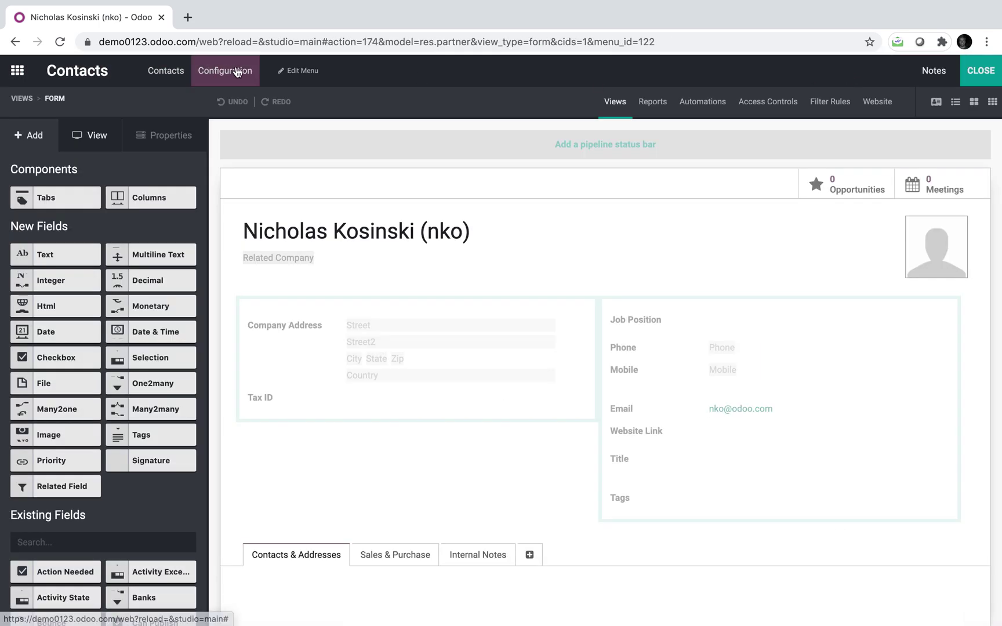
{"action": "left_click", "coordinate": [299, 71]}
Create a 'Custom Form 1' menu on a new 'Custom Form 1' model, positioned above Configuration.
{"action": "left_click", "coordinate": [331, 429]}
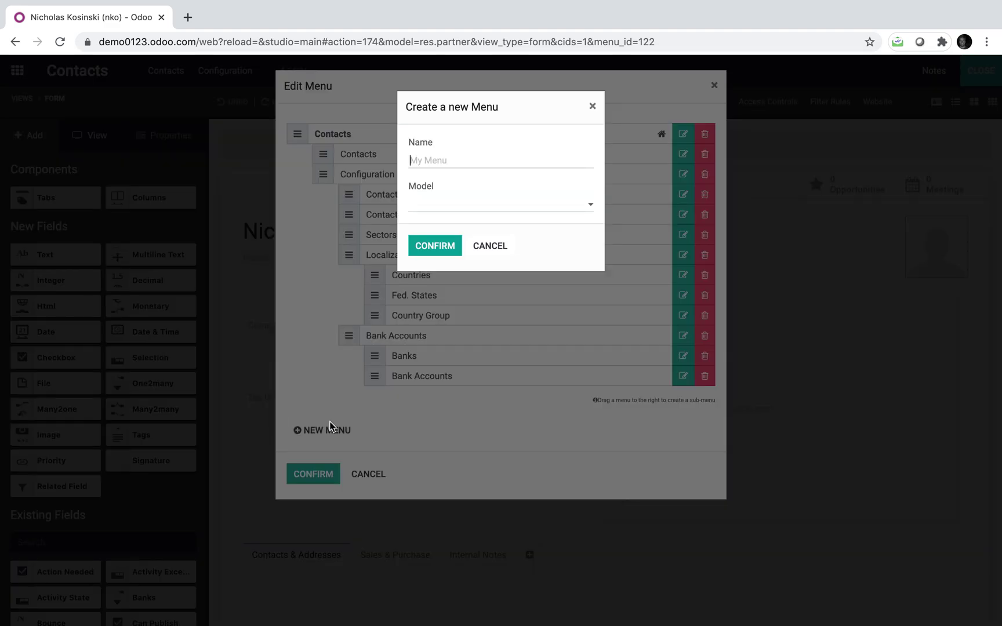
{"action": "type", "text": "Custom Form 1"}
{"action": "left_click", "coordinate": [444, 207]}
{"action": "type", "text": "Custm"}
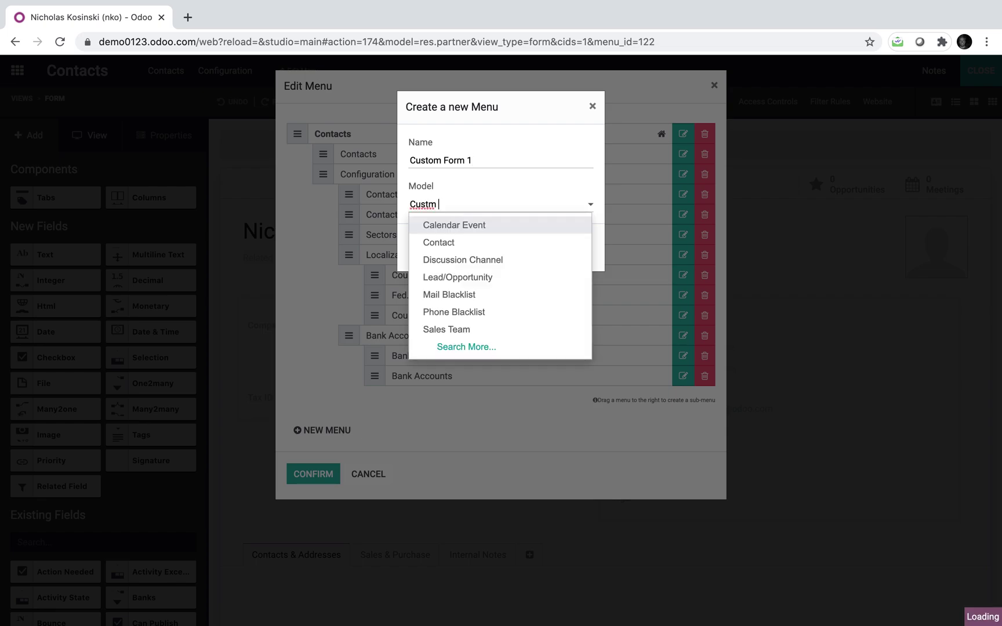
{"action": "key", "text": "BackSpace"}
{"action": "type", "text": "om Form 1"}
{"action": "left_click", "coordinate": [526, 225]}
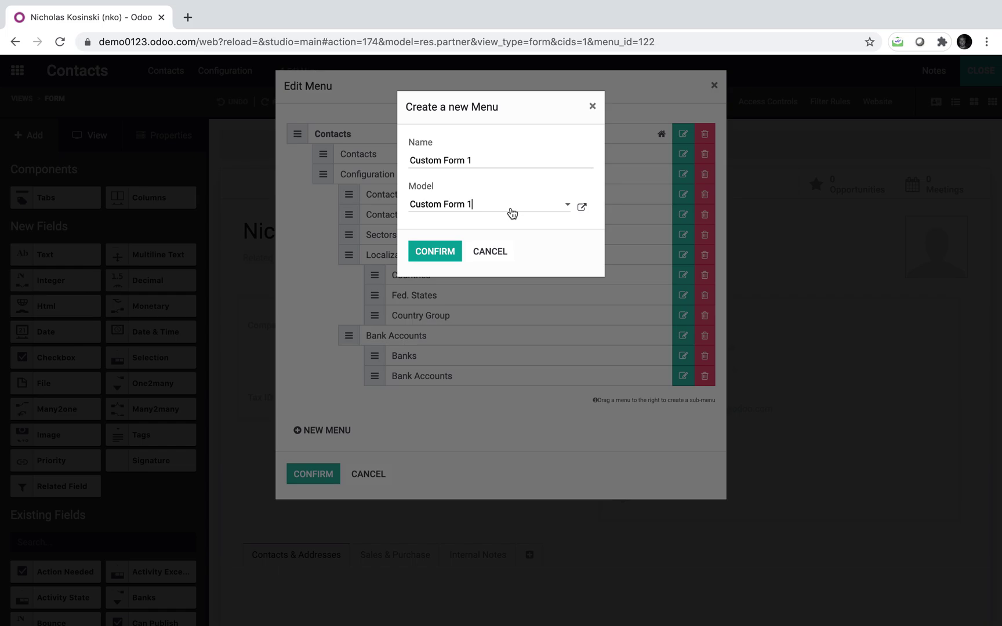
{"action": "left_click", "coordinate": [436, 255]}
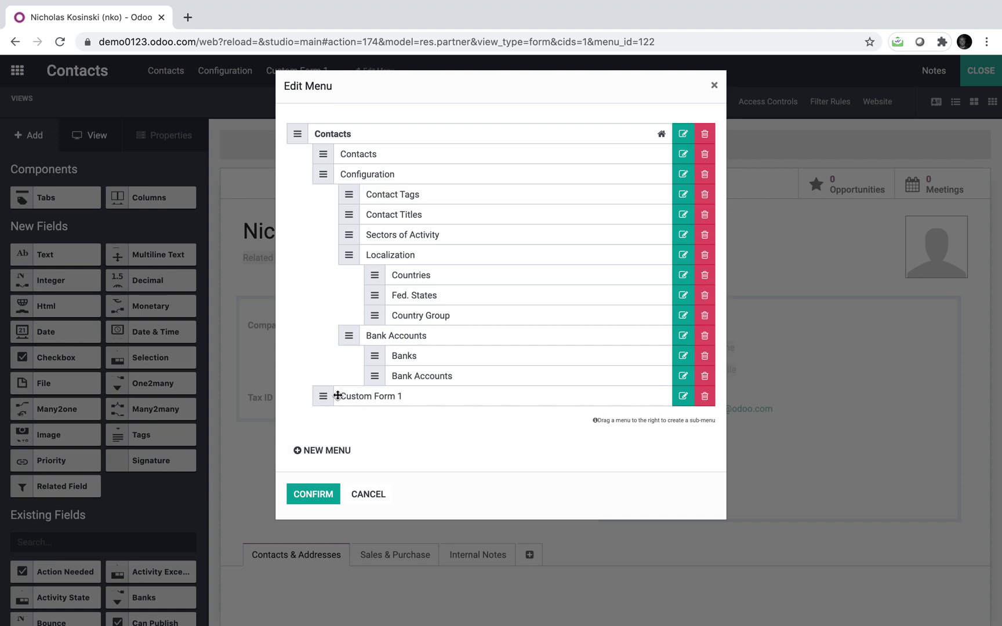
{"action": "left_click_drag", "start_coordinate": [324, 398], "coordinate": [322, 177]}
{"action": "left_click", "coordinate": [308, 498]}
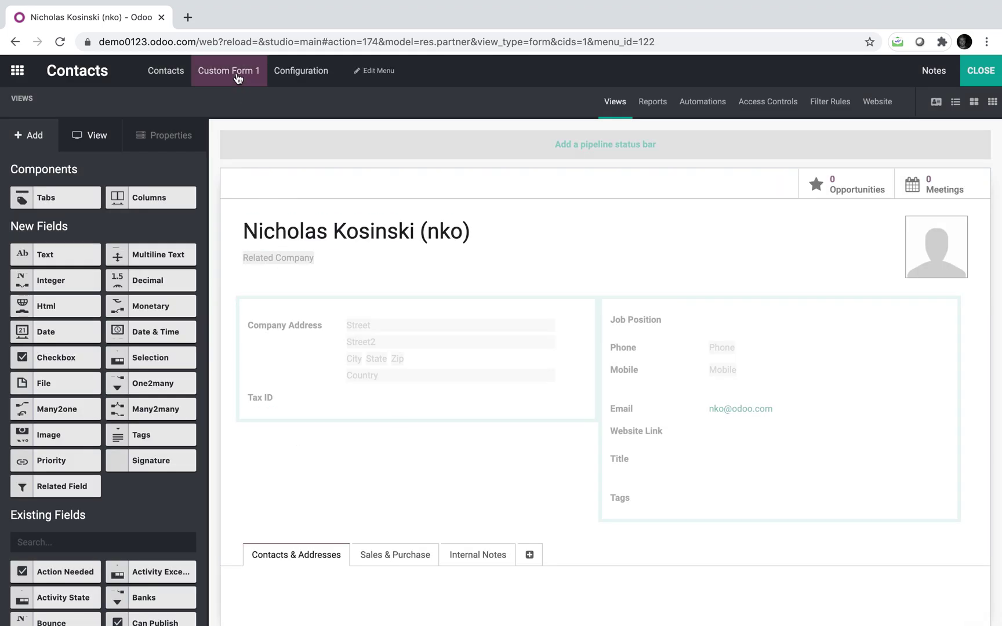
Start a new Custom Form 1 record and open its form in Studio.
{"action": "left_click", "coordinate": [981, 71]}
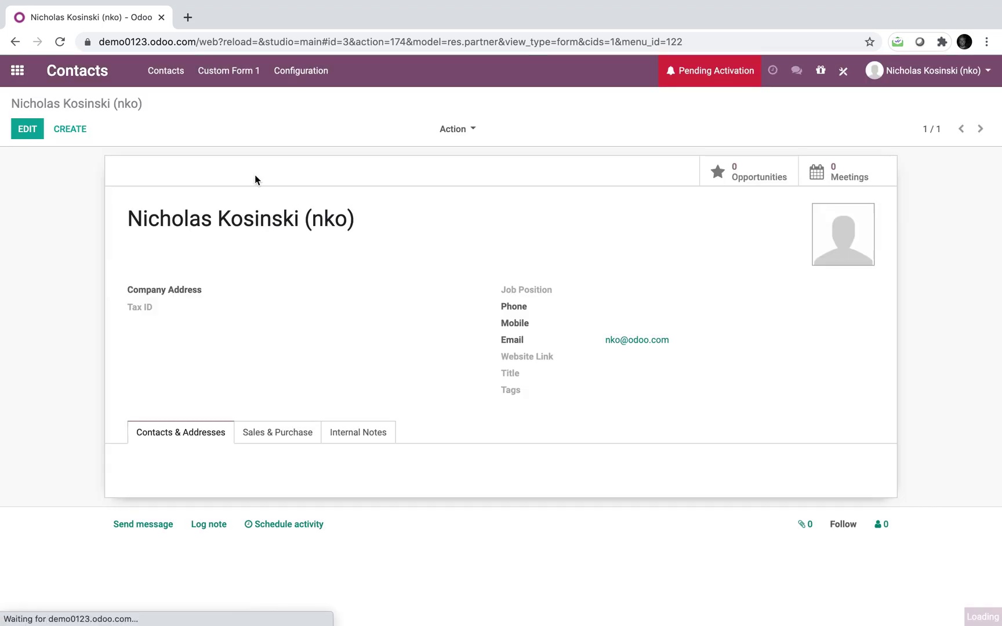
{"action": "left_click", "coordinate": [229, 71]}
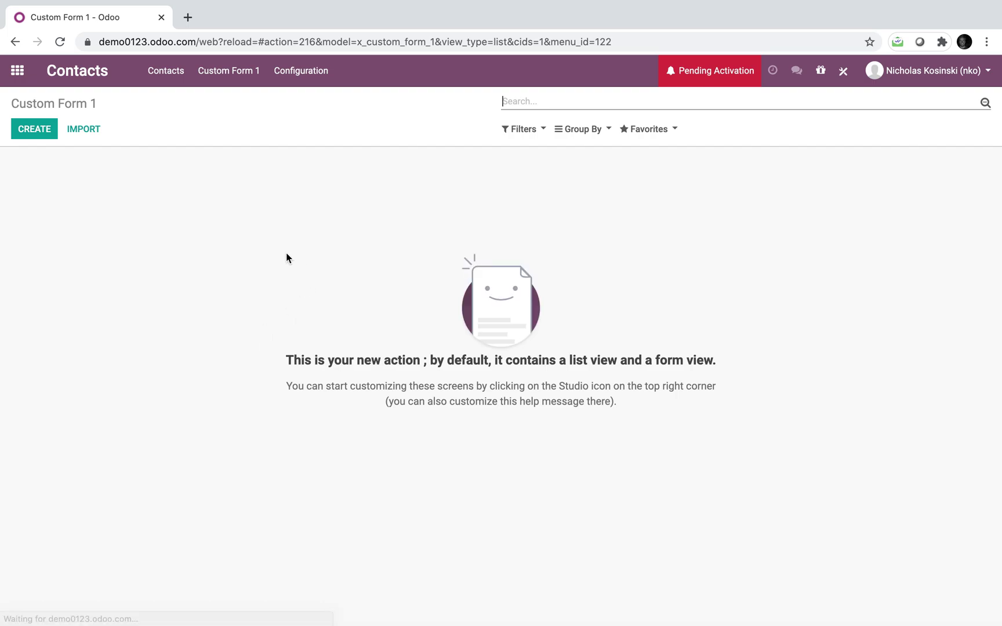
{"action": "left_click", "coordinate": [36, 131]}
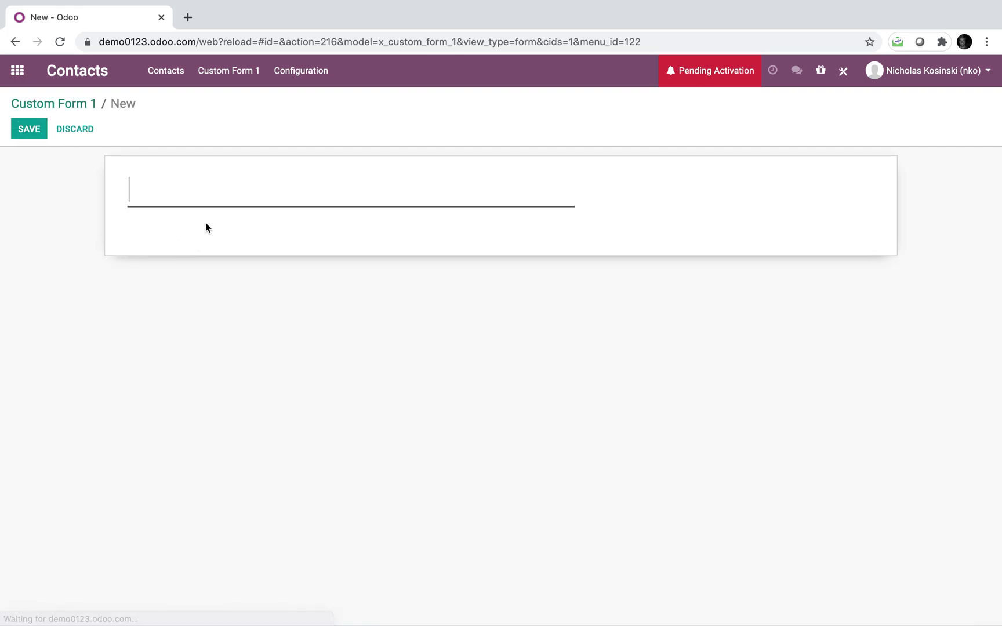
{"action": "left_click", "coordinate": [845, 71]}
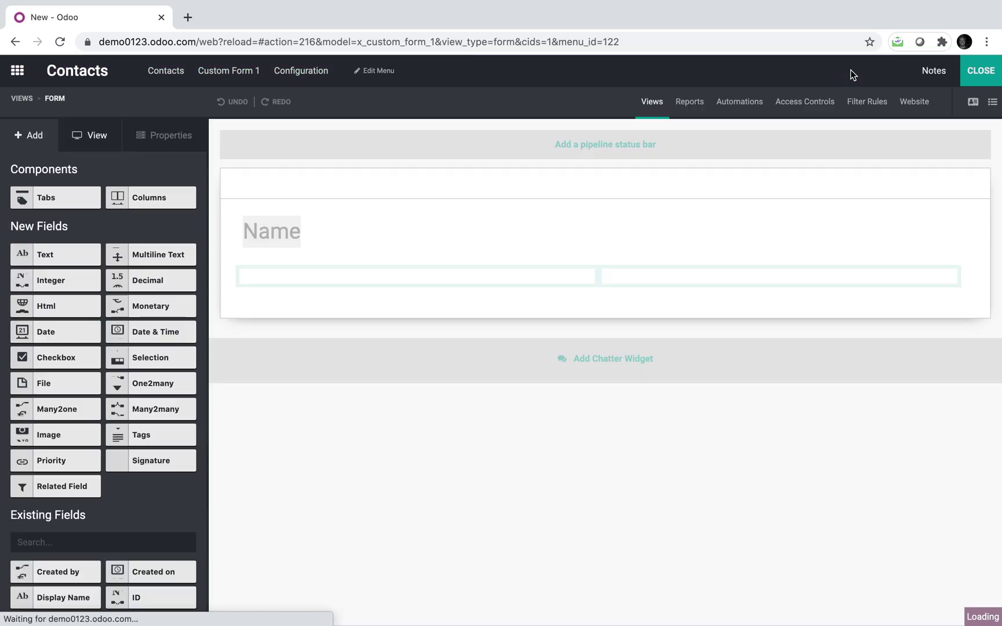
Add a text field labelled 'Extra Info' to the form's left column.
{"action": "left_click_drag", "start_coordinate": [46, 255], "coordinate": [295, 304]}
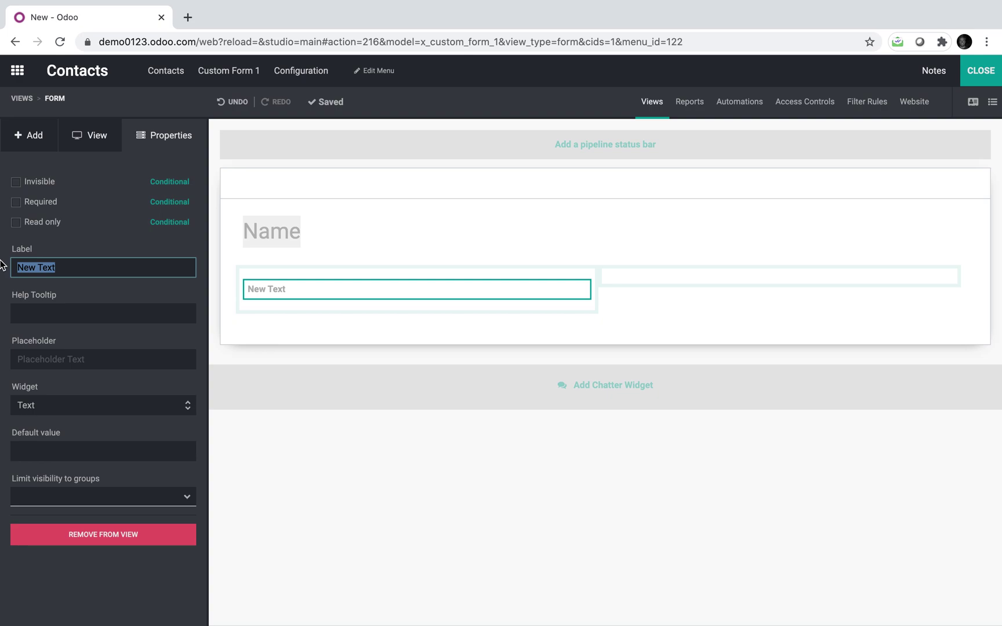
{"action": "type", "text": "n"}
{"action": "key", "text": "BackSpace"}
{"action": "type", "text": "name"}
{"action": "key", "text": "BackSpace"}
{"action": "type", "text": "Jxtra Info"}
{"action": "key", "text": "Return"}
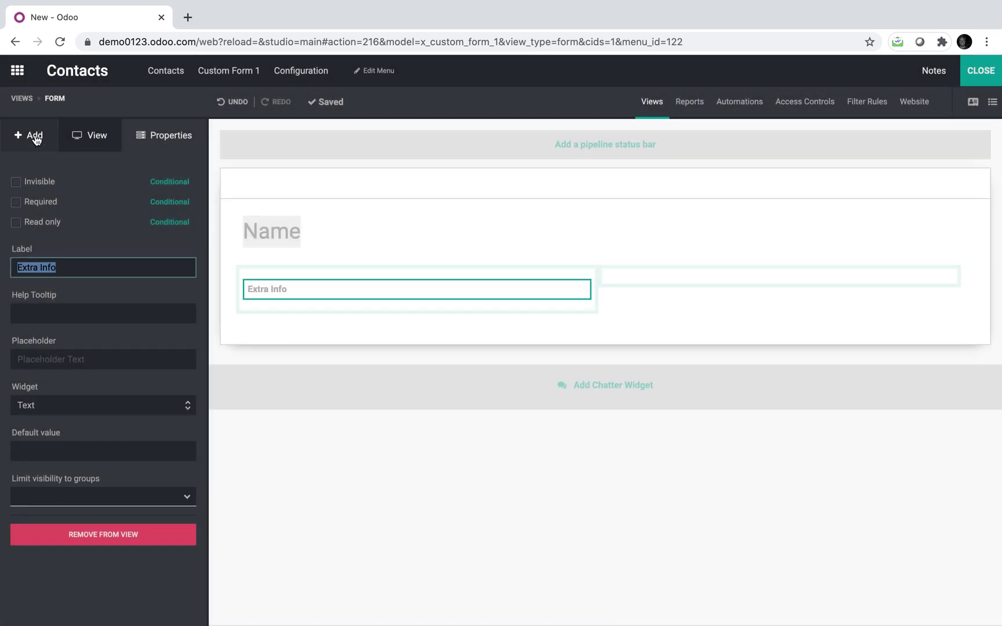
{"action": "left_click", "coordinate": [35, 137]}
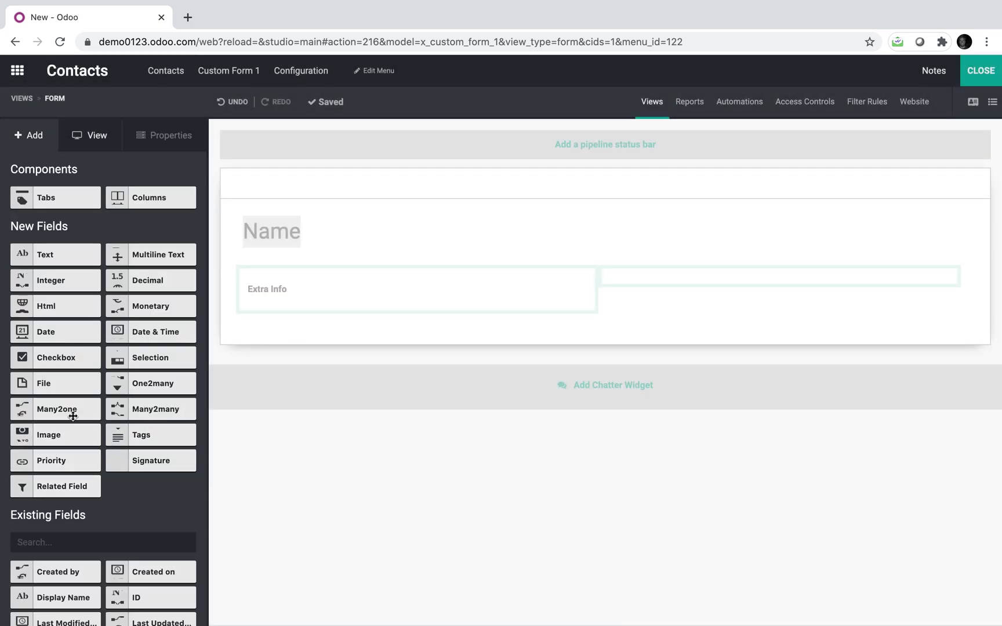
Add a many2one field related to the Contact model above Extra Info.
{"action": "left_click_drag", "start_coordinate": [65, 412], "coordinate": [287, 281]}
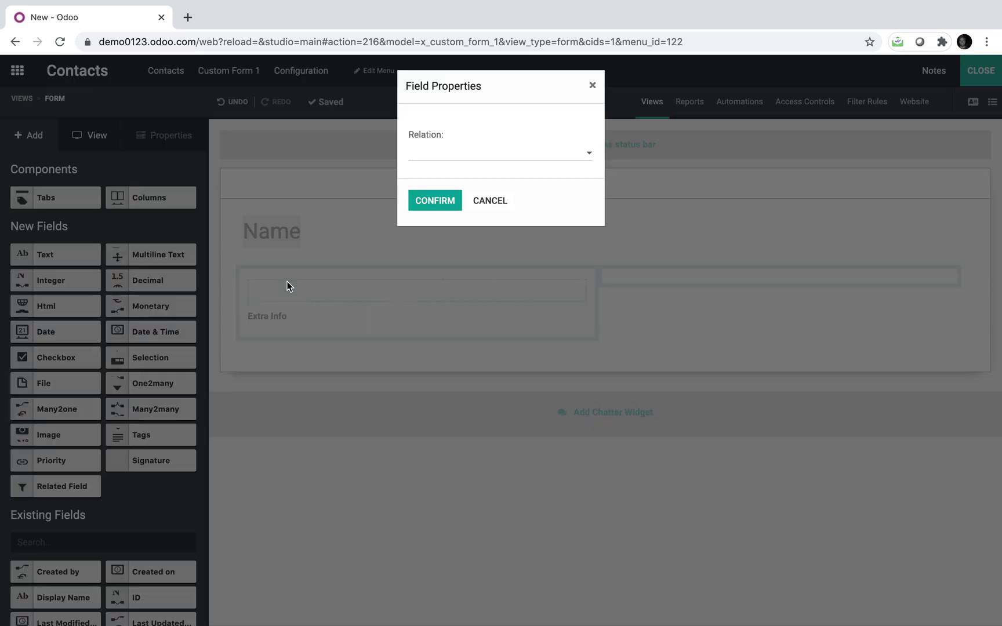
{"action": "type", "text": "cont"}
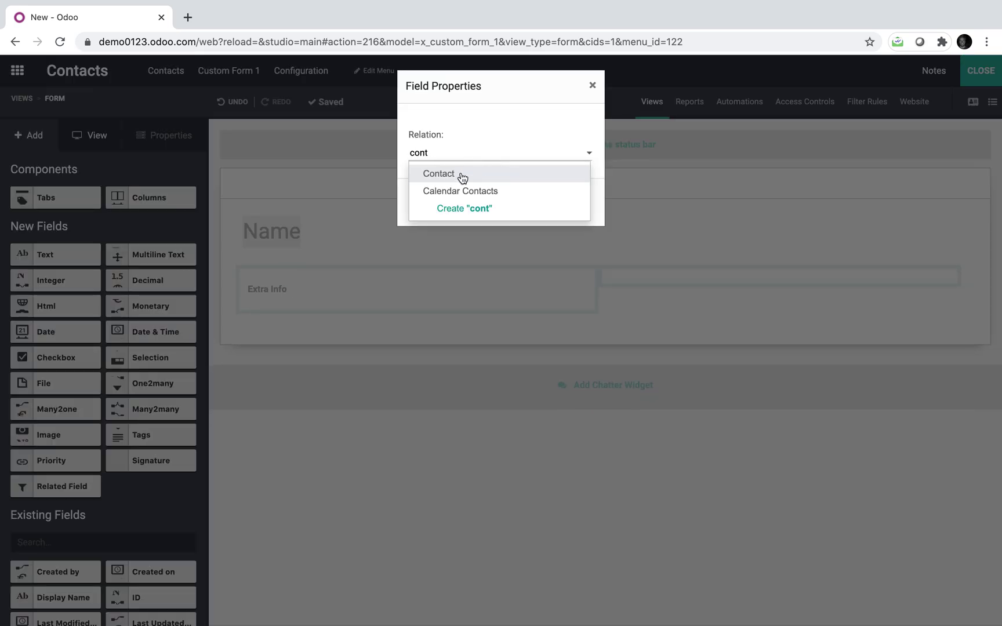
{"action": "left_click", "coordinate": [461, 172]}
{"action": "left_click", "coordinate": [582, 159]}
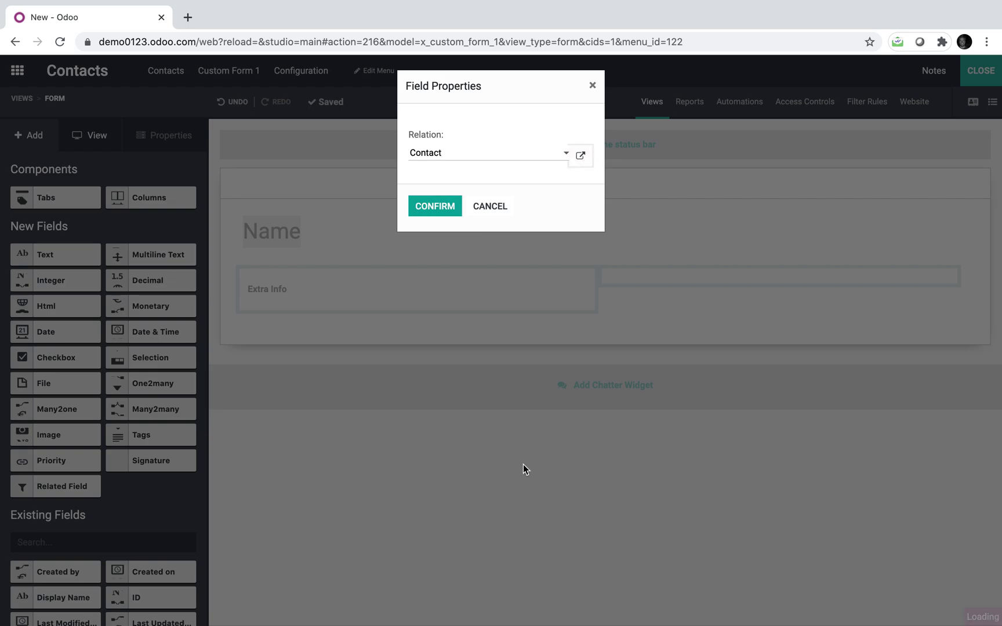
{"action": "scroll", "coordinate": [461, 487], "scroll_direction": "down", "scroll_amount": 4}
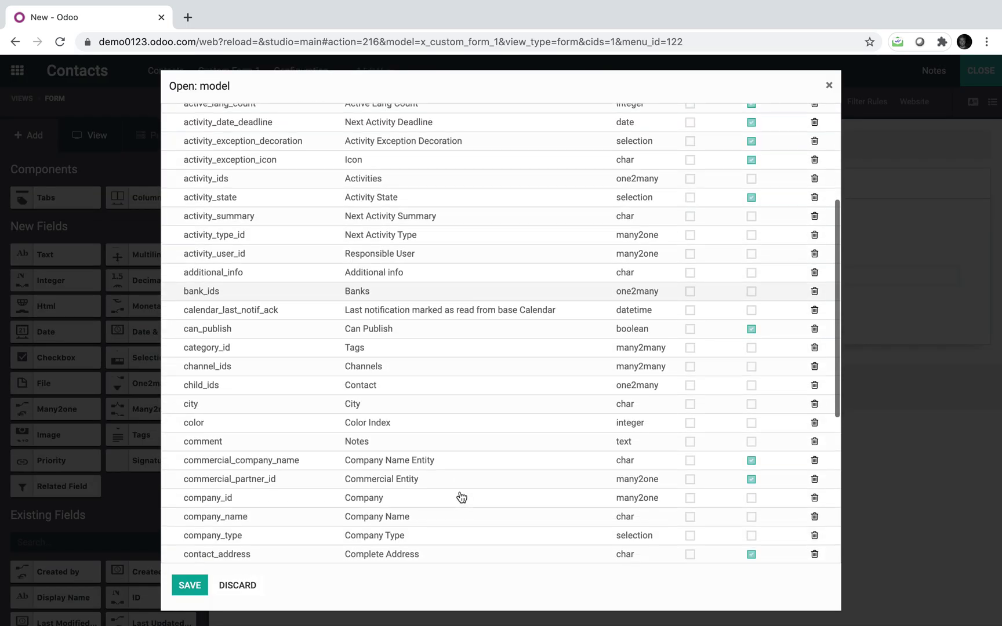
{"action": "scroll", "coordinate": [454, 514], "scroll_direction": "down", "scroll_amount": 4}
{"action": "scroll", "coordinate": [455, 514], "scroll_direction": "up", "scroll_amount": 8}
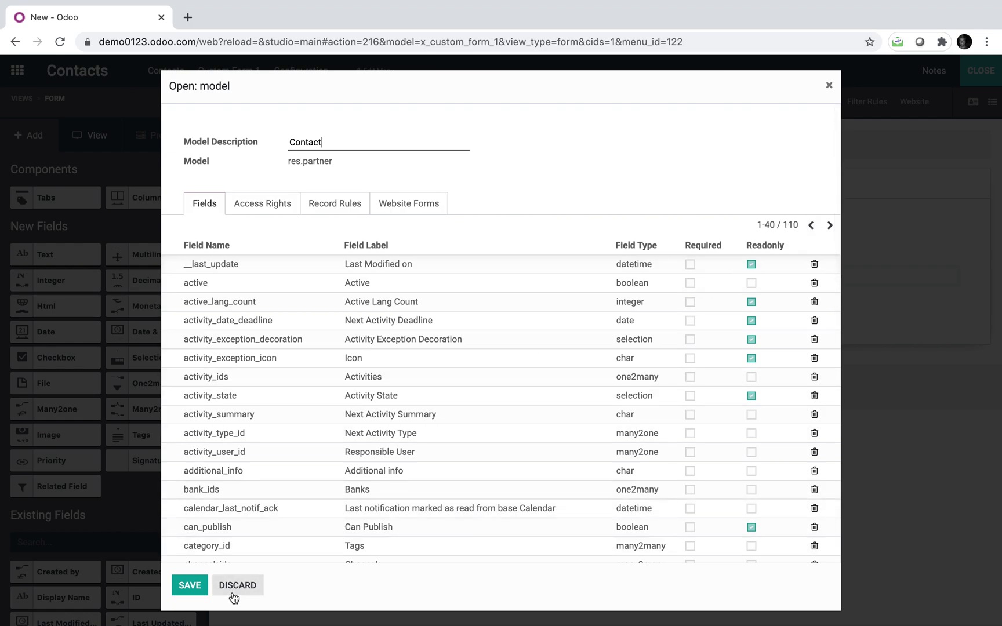
{"action": "left_click", "coordinate": [237, 585]}
{"action": "left_click", "coordinate": [435, 206]}
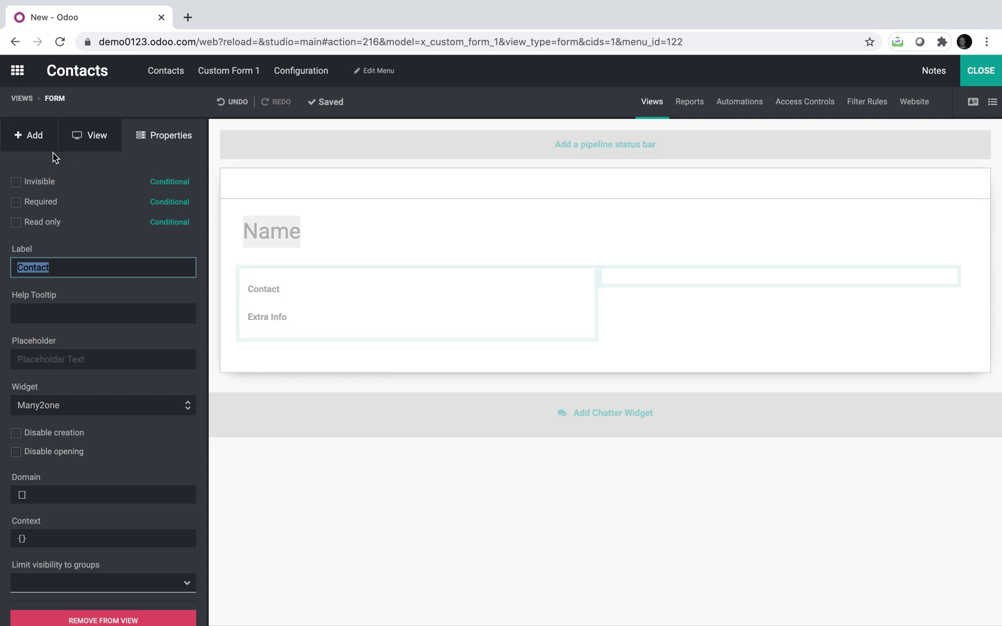
{"action": "left_click", "coordinate": [51, 149]}
Add a selection field with values Blue, Green, Grey and Brown to the right column.
{"action": "left_click_drag", "start_coordinate": [149, 358], "coordinate": [736, 238]}
{"action": "type", "text": "Bl"}
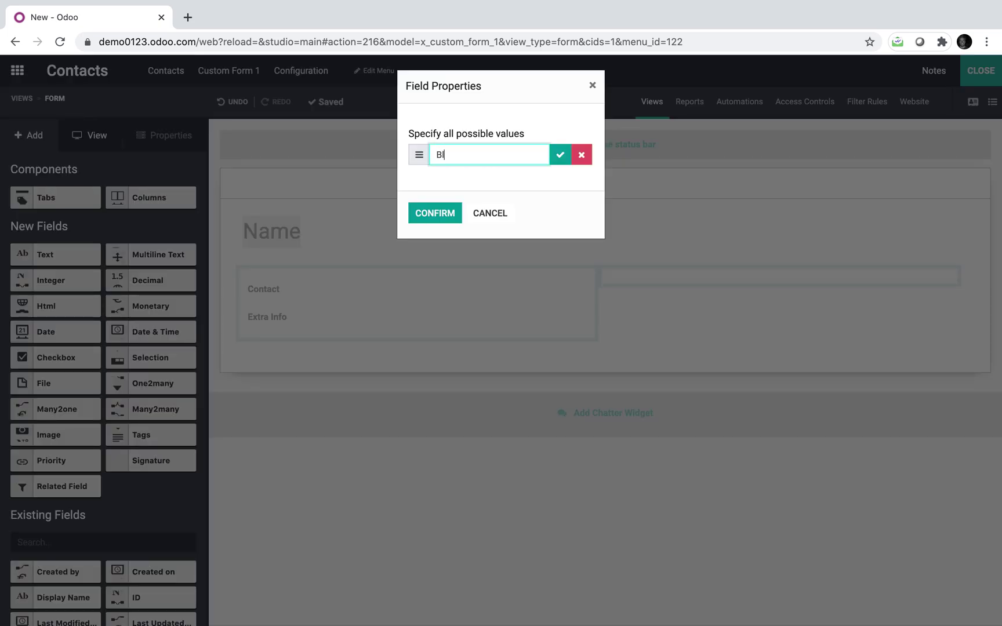
{"action": "type", "text": "ue"}
{"action": "key", "text": "Return"}
{"action": "type", "text": "Gree"}
{"action": "key", "text": "Return"}
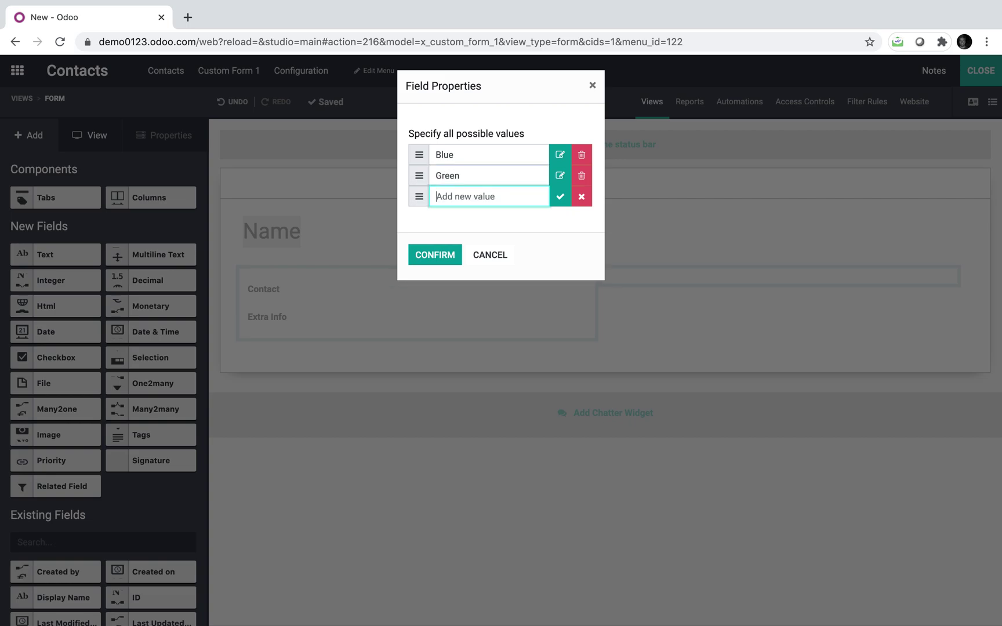
{"action": "type", "text": "Grey"}
{"action": "key", "text": "Return"}
{"action": "type", "text": "Brown"}
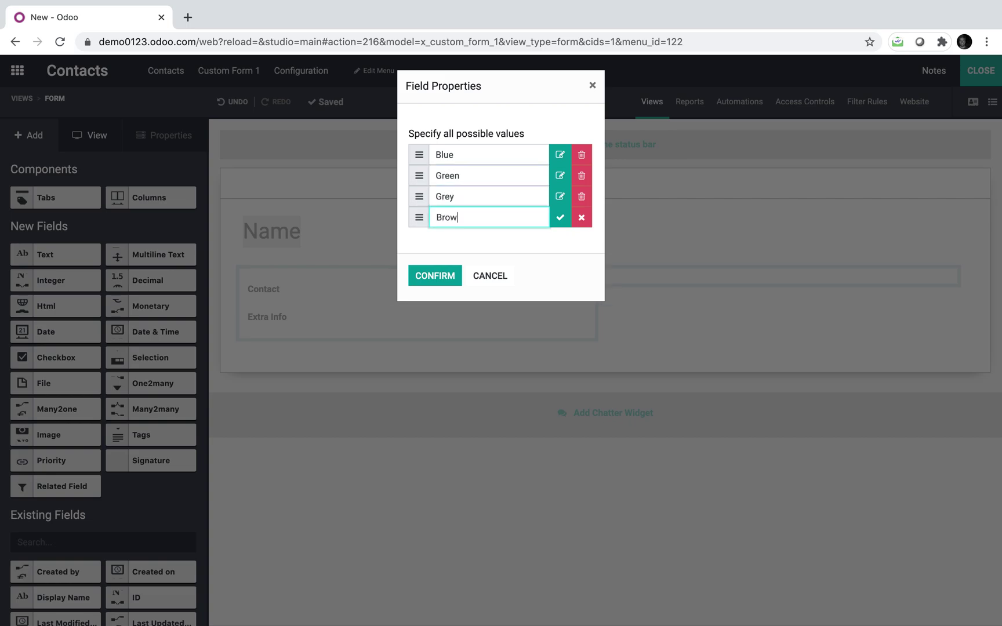
{"action": "key", "text": "Return"}
{"action": "left_click", "coordinate": [449, 303]}
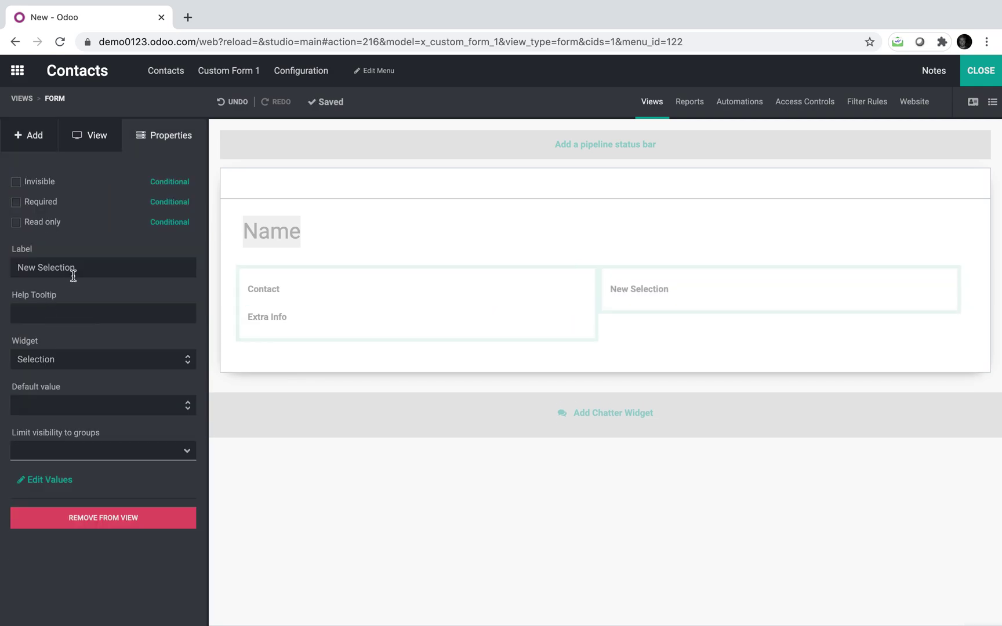
Relabel the new selection field 'Eye Color'.
{"action": "left_click_drag", "start_coordinate": [99, 270], "coordinate": [6, 242]}
{"action": "type", "text": "Eyuen"}
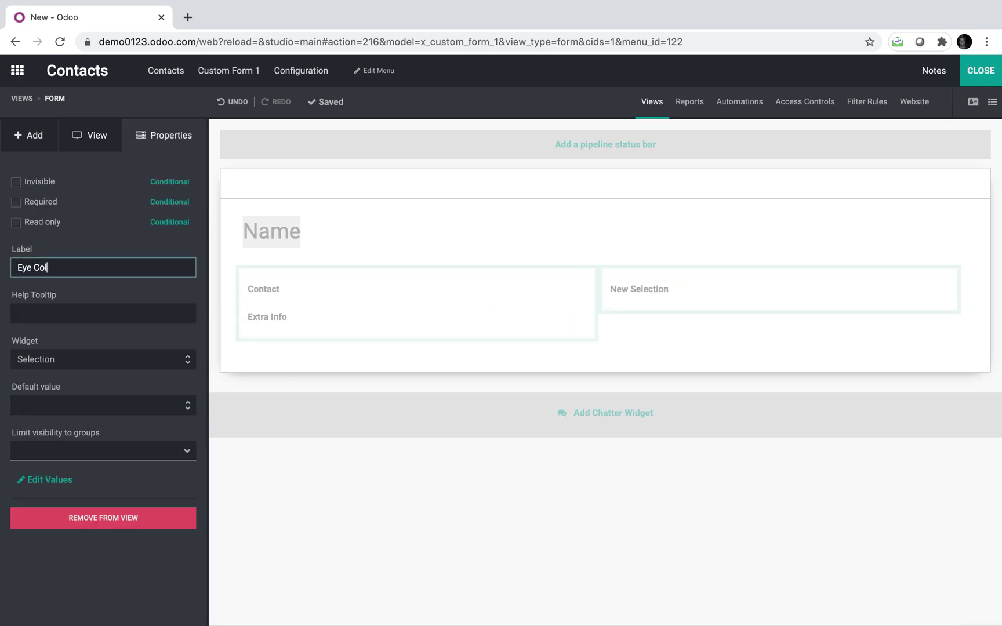
{"action": "left_click", "coordinate": [376, 524]}
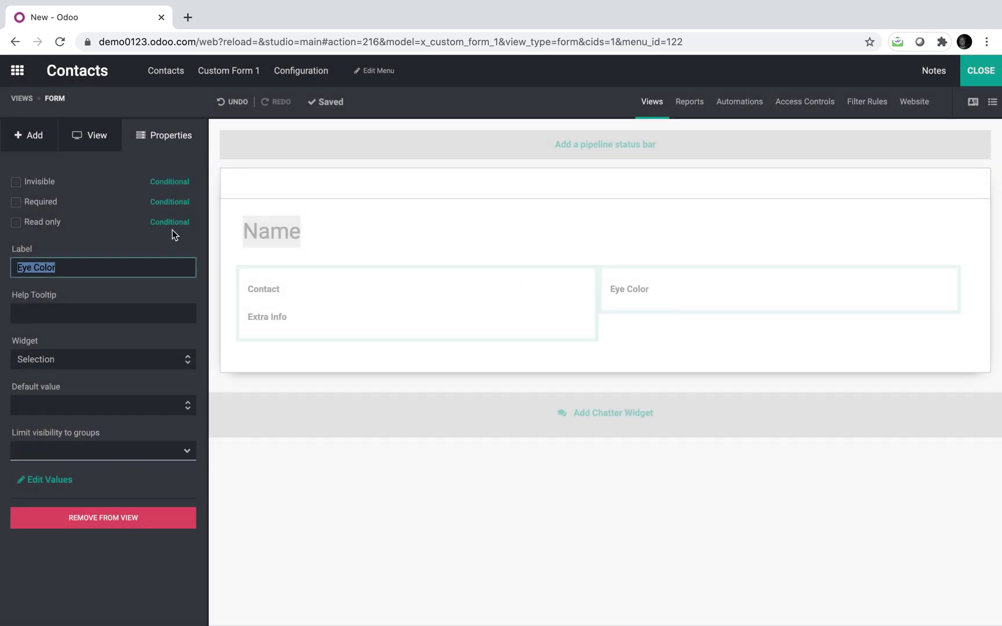
{"action": "left_click", "coordinate": [189, 182]}
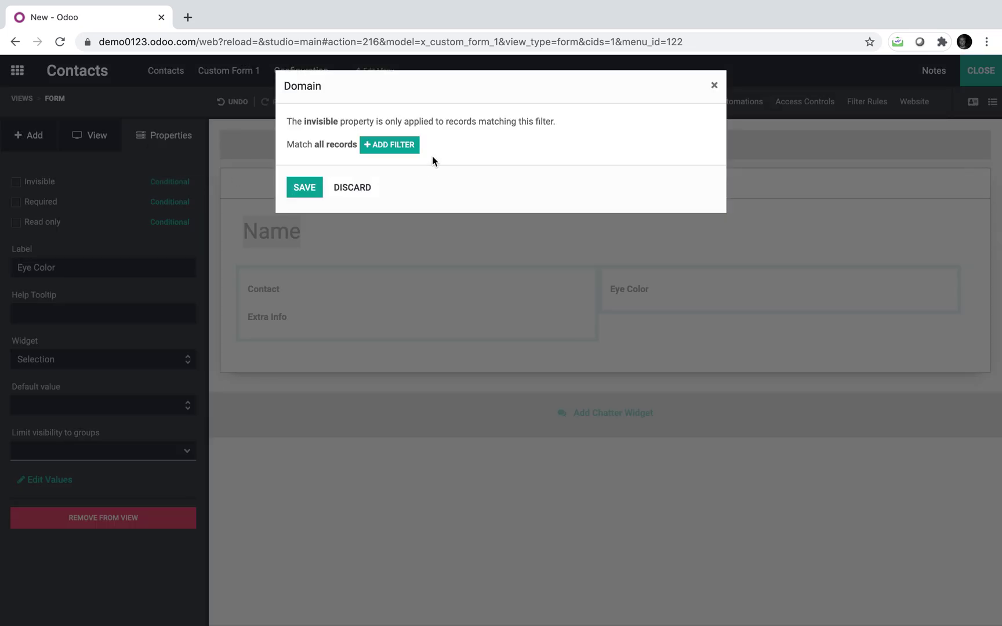
Hide Eye Color when Extra Info equals 'No Eyes', then exit Studio to the Custom Form 1 list.
{"action": "left_click", "coordinate": [408, 148]}
{"action": "left_click", "coordinate": [384, 168]}
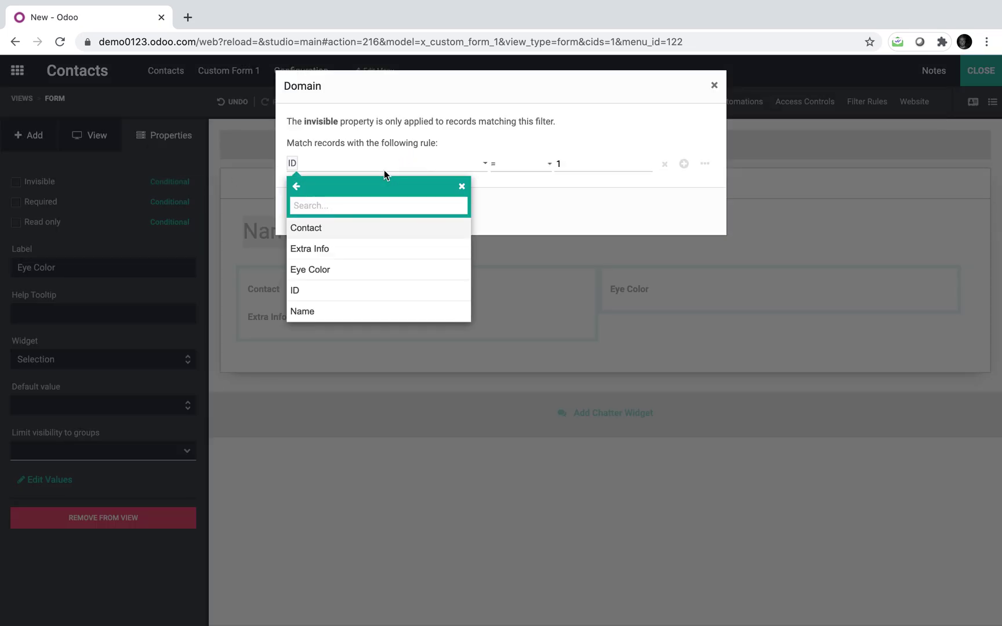
{"action": "left_click", "coordinate": [390, 248]}
{"action": "left_click", "coordinate": [520, 163]}
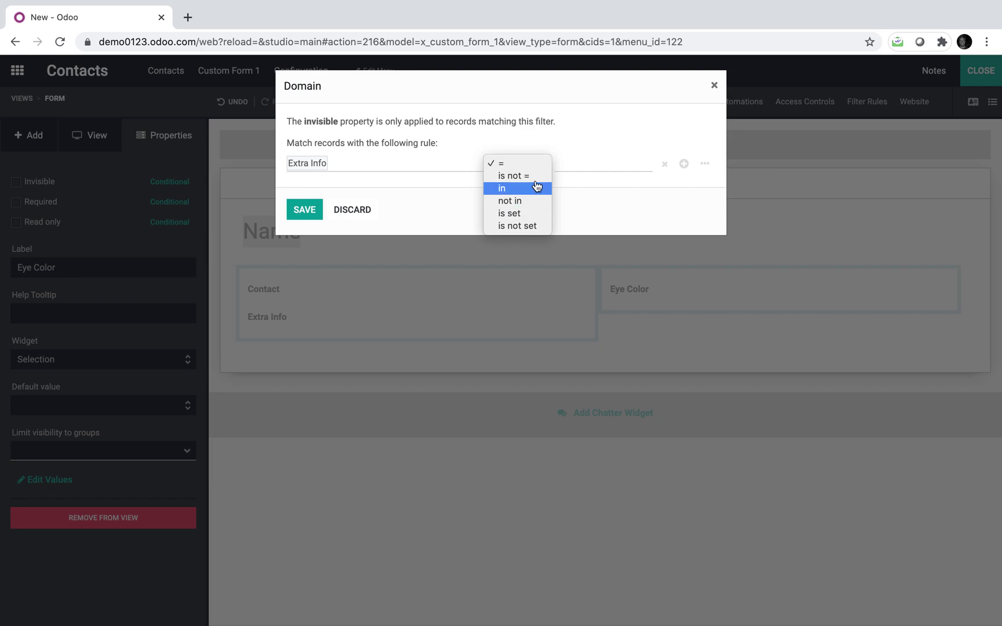
{"action": "left_click", "coordinate": [534, 164]}
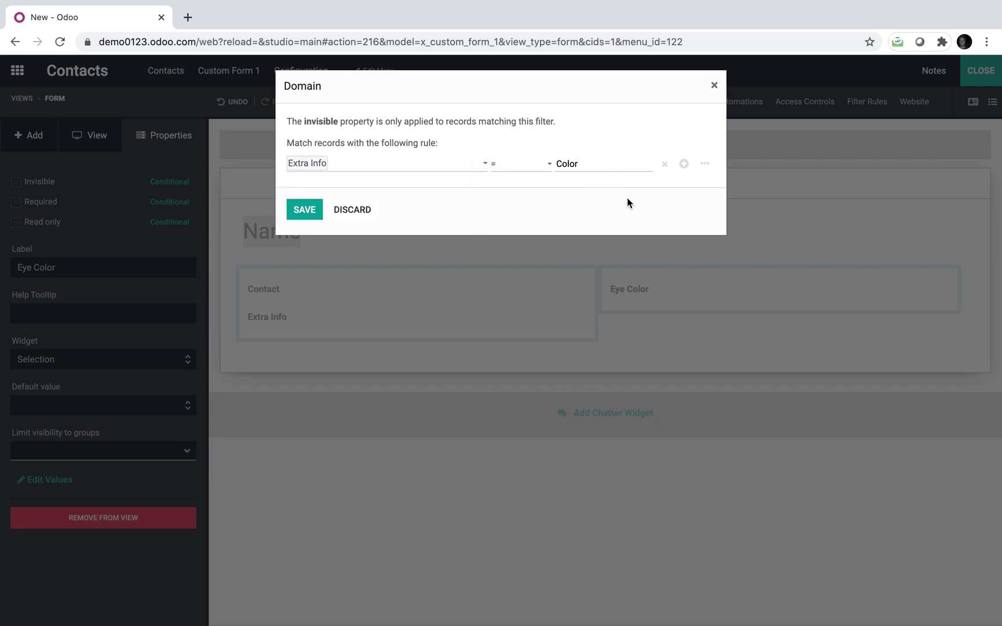
{"action": "left_click_drag", "start_coordinate": [591, 163], "coordinate": [488, 164]}
{"action": "type", "text": "No Eyes"}
{"action": "left_click", "coordinate": [304, 209]}
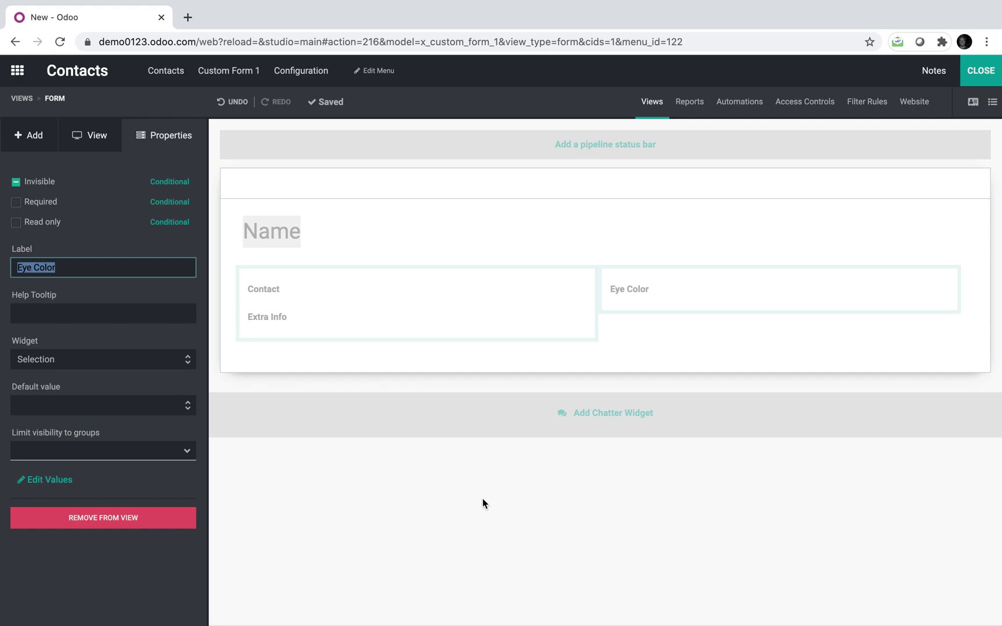
{"action": "left_click", "coordinate": [981, 71]}
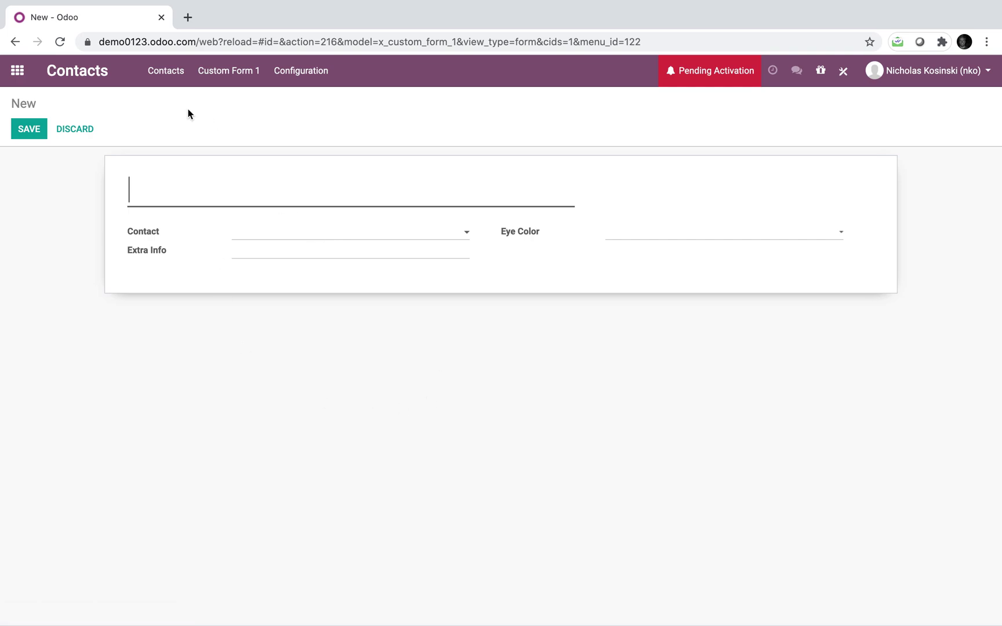
{"action": "left_click", "coordinate": [231, 72]}
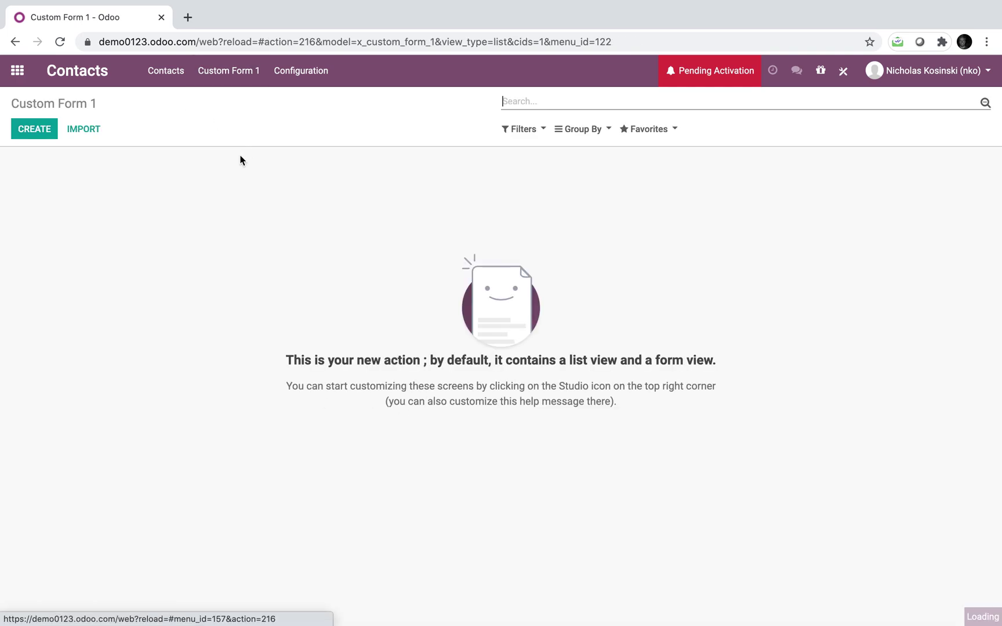
Start a record named 'Test' and create a new contact for its Contact field.
{"action": "left_click", "coordinate": [36, 133]}
{"action": "type", "text": "Test"}
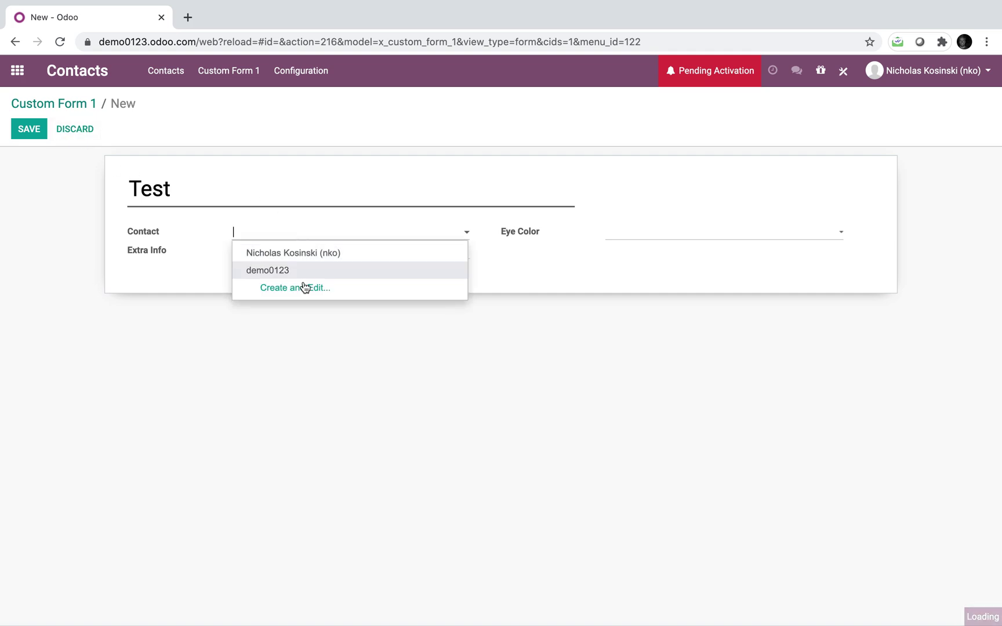
{"action": "type", "text": "Jo"}
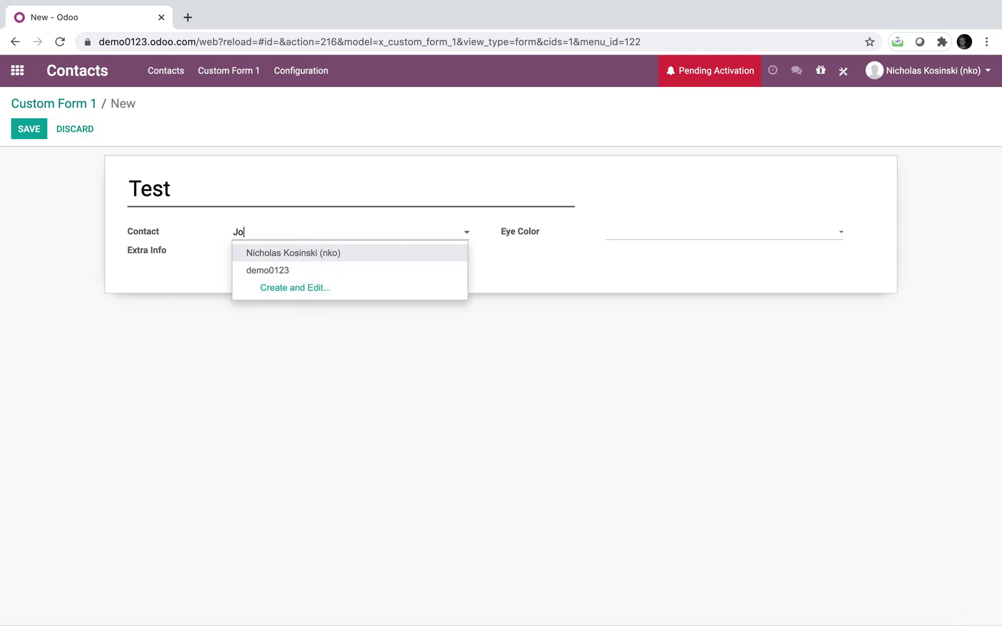
{"action": "type", "text": "hn Doe"}
{"action": "left_click", "coordinate": [335, 251]}
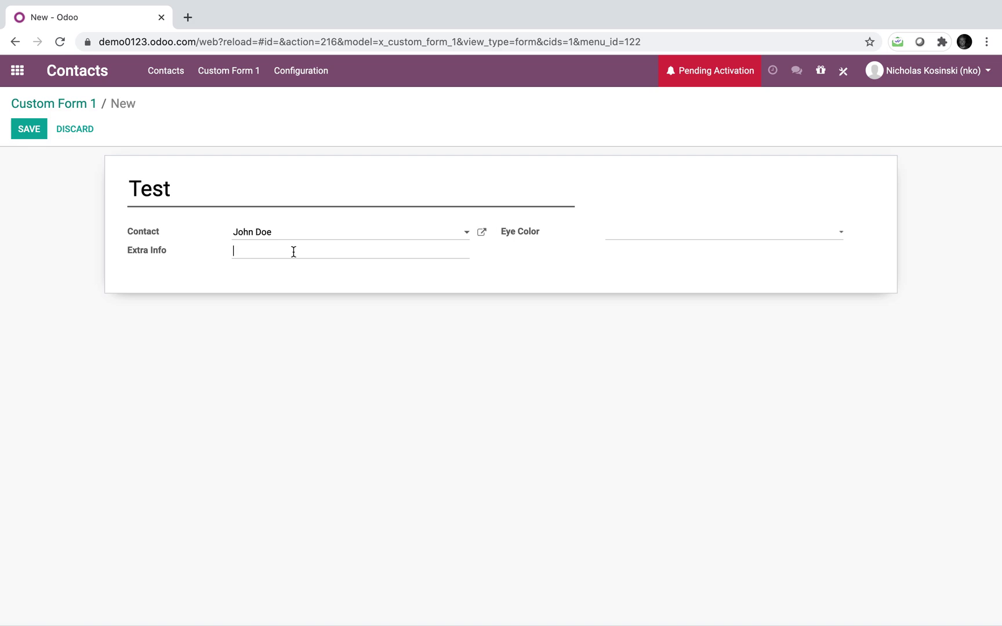
Check Eye Color hides when Extra Info reads 'No Eyes', then clear Extra Info.
{"action": "type", "text": "No Eyes"}
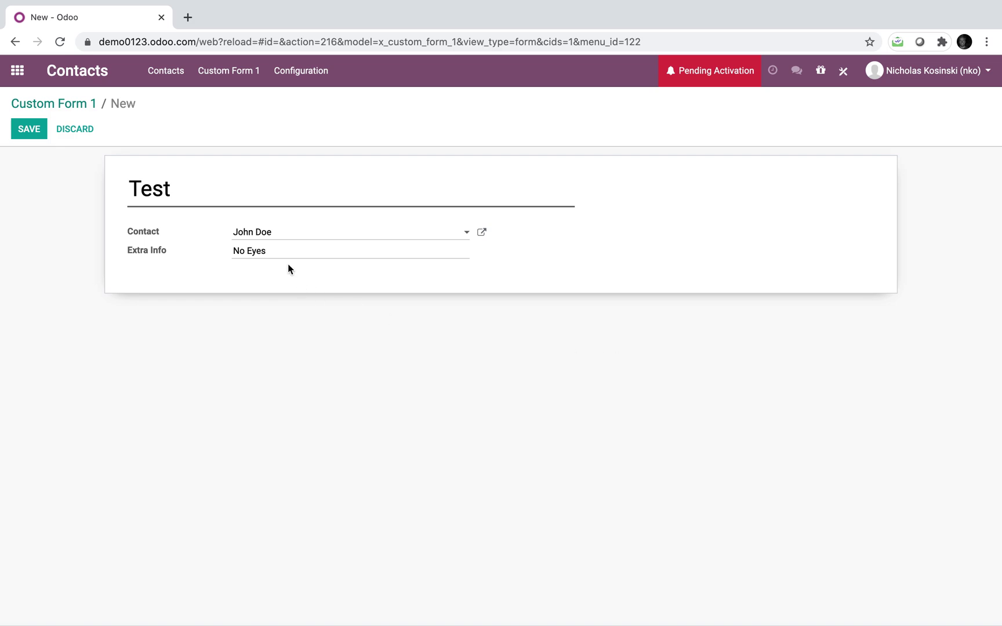
{"action": "key", "text": "BackSpace"}
{"action": "left_click_drag", "start_coordinate": [268, 252], "coordinate": [207, 255]}
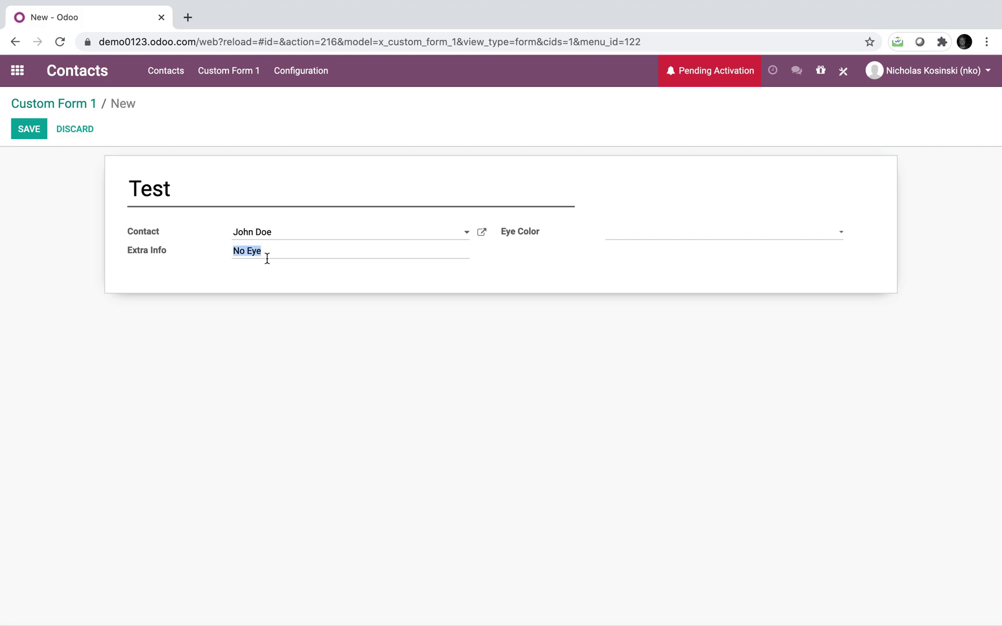
{"action": "type", "text": "s"}
{"action": "left_click", "coordinate": [337, 326]}
{"action": "left_click_drag", "start_coordinate": [282, 256], "coordinate": [233, 259]}
{"action": "key", "text": "BackSpace"}
{"action": "left_click", "coordinate": [233, 334]}
Set Eye Color to Blue and save the record.
{"action": "left_click", "coordinate": [721, 235]}
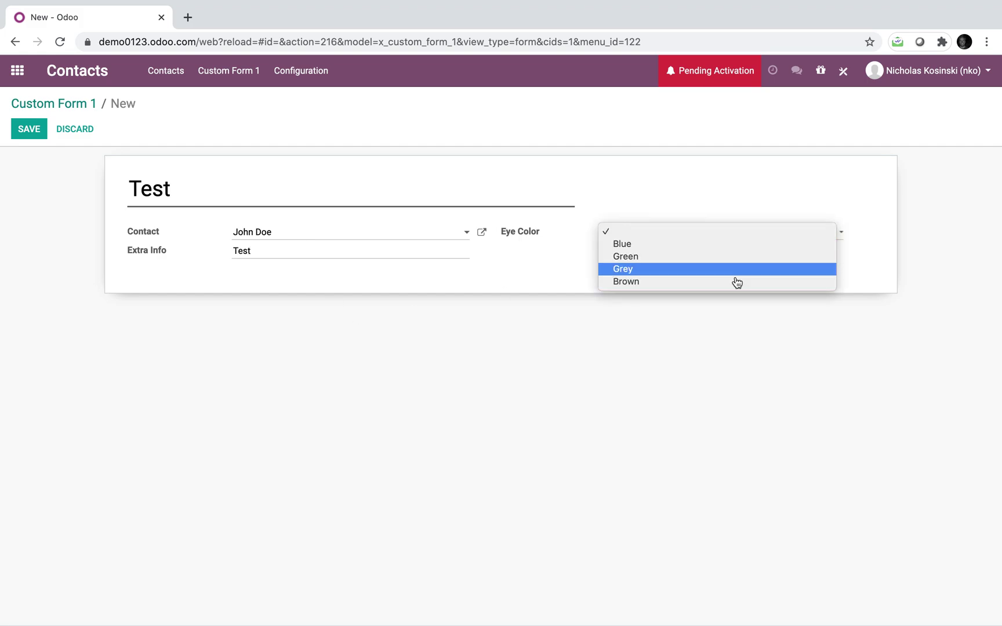
{"action": "left_click", "coordinate": [58, 167]}
{"action": "left_click", "coordinate": [28, 129]}
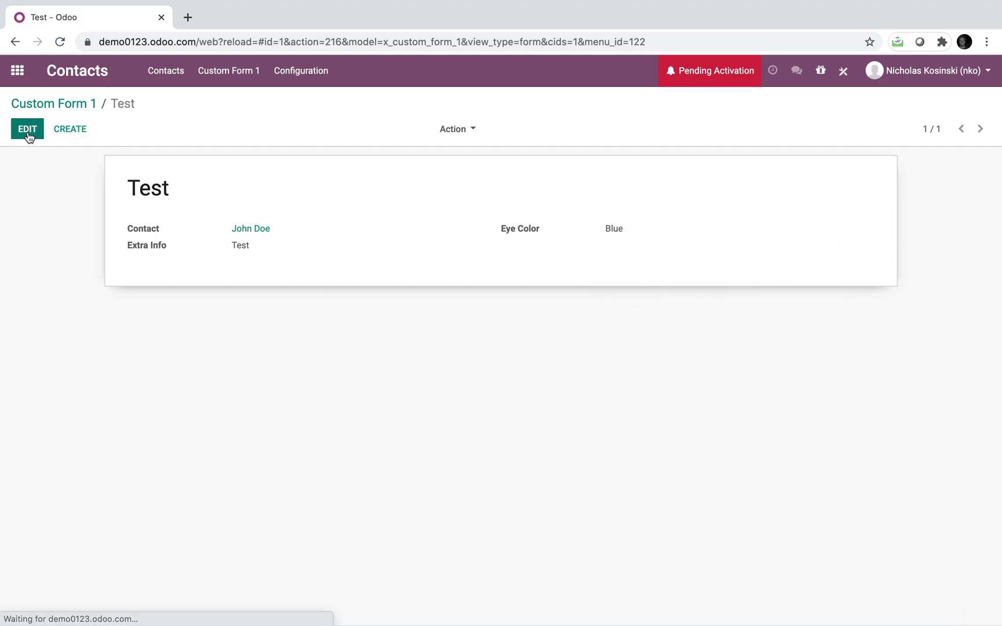
Activate developer mode from the Settings app.
{"action": "left_click", "coordinate": [14, 85]}
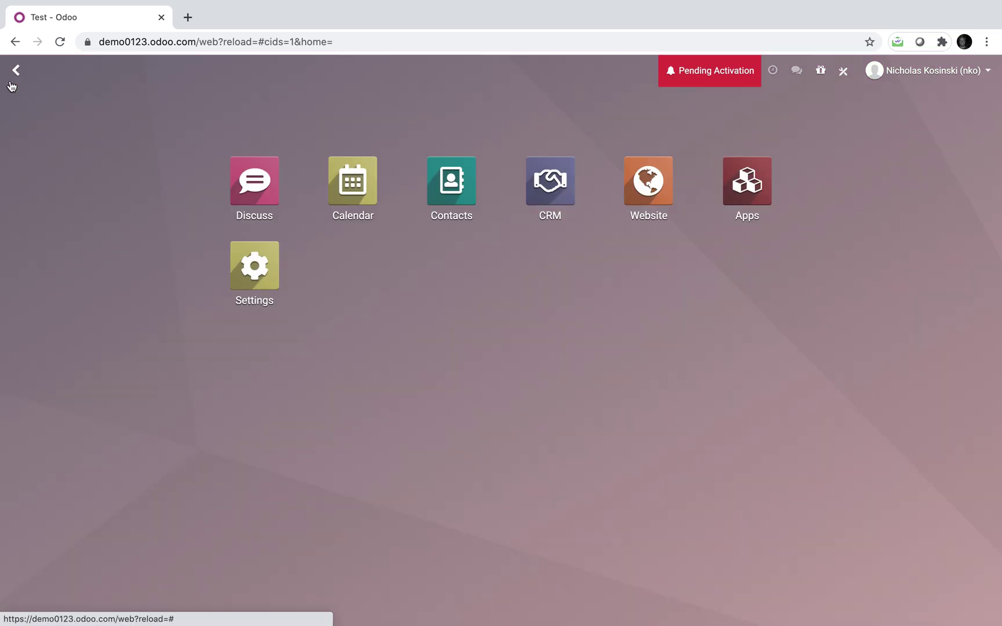
{"action": "type", "text": "setting"}
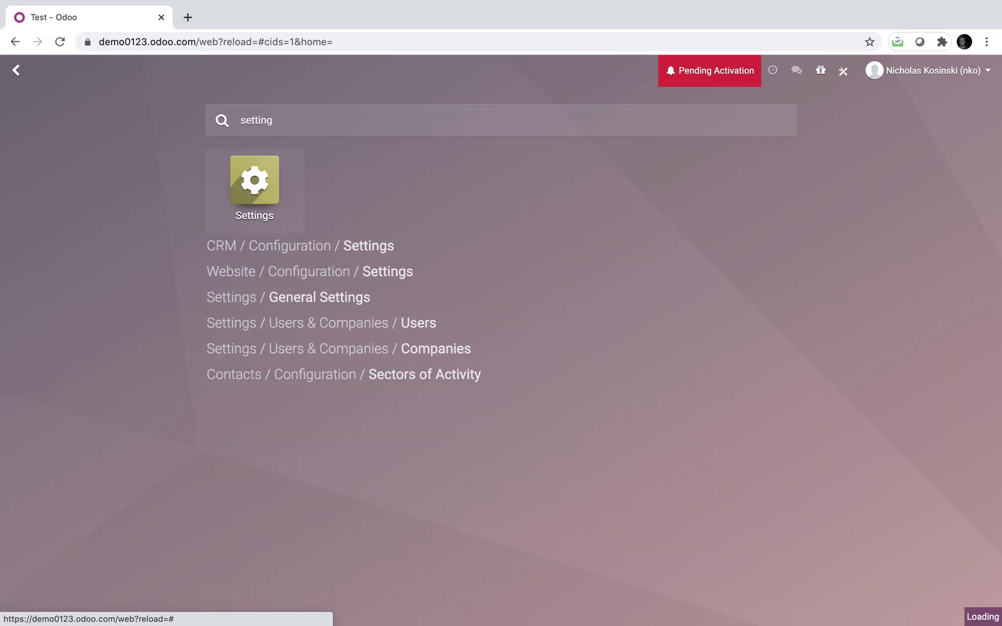
{"action": "key", "text": "Return"}
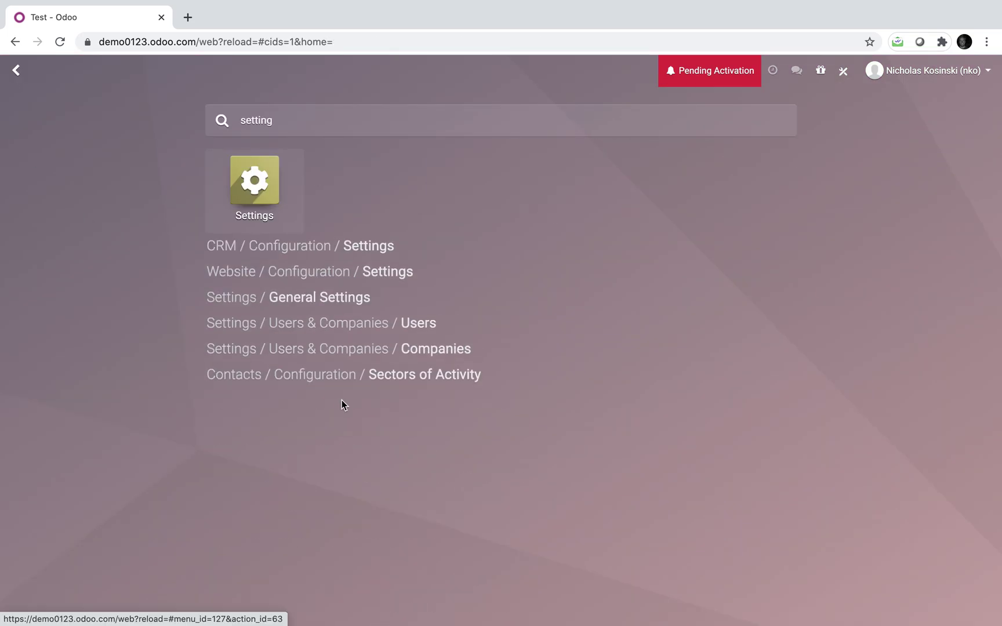
{"action": "scroll", "coordinate": [341, 403], "scroll_direction": "down", "scroll_amount": 15}
{"action": "left_click", "coordinate": [235, 500]}
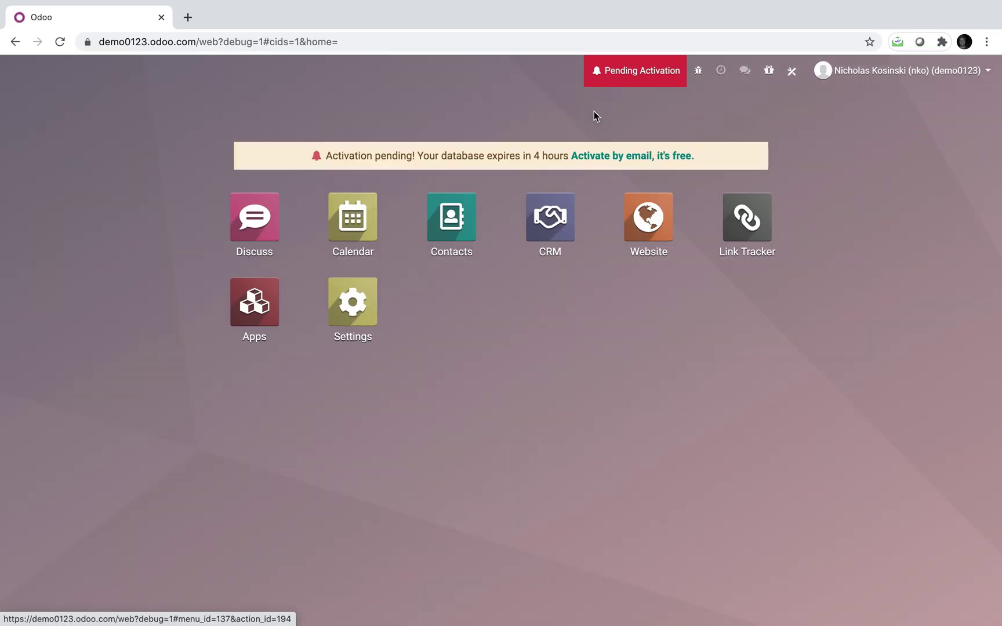
{"action": "left_click", "coordinate": [698, 70]}
{"action": "left_click", "coordinate": [339, 133]}
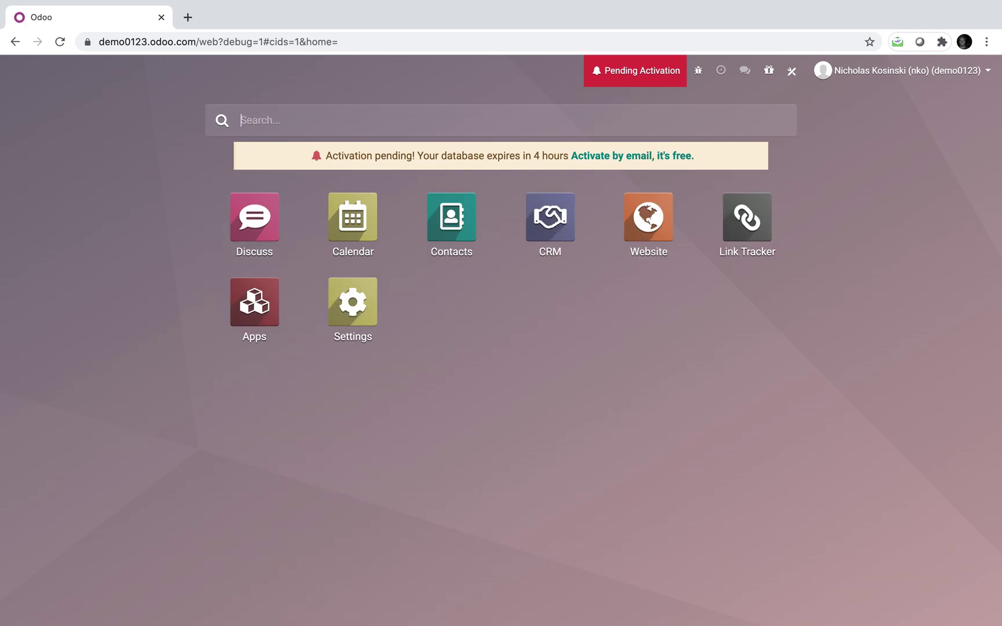
Allow the x_custom (Custom Form 1) model to be used in website forms and save.
{"action": "type", "text": "models"}
{"action": "key", "text": "Return"}
{"action": "type", "text": "x"}
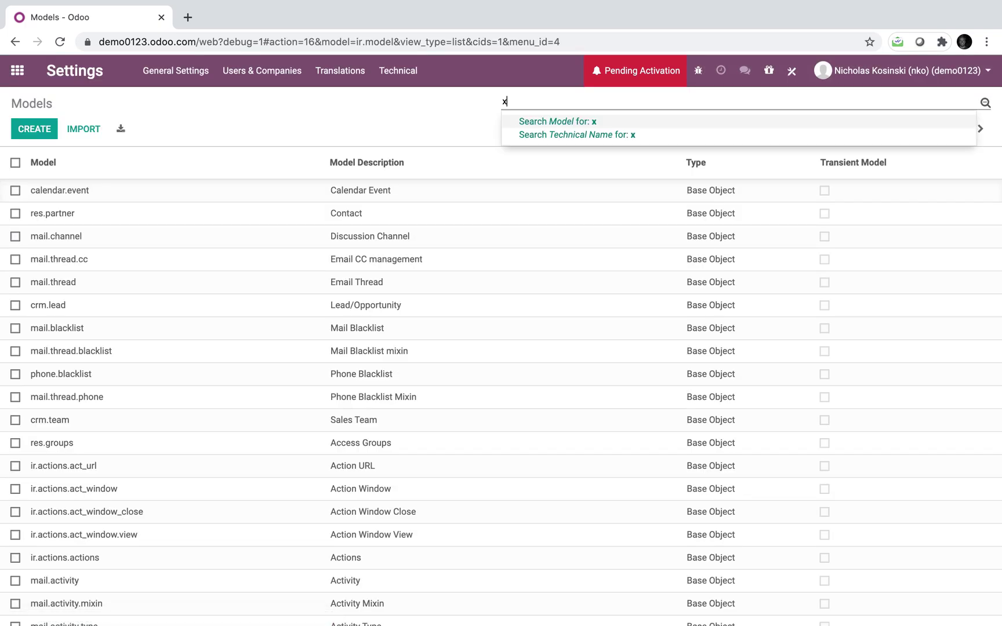
{"action": "type", "text": "_custom"}
{"action": "key", "text": "Return"}
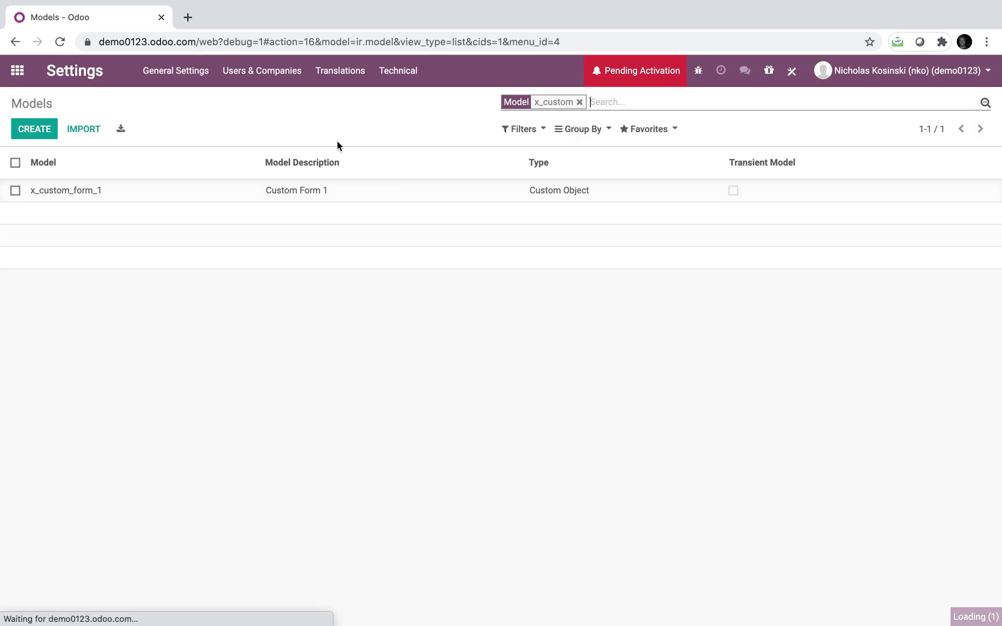
{"action": "left_click", "coordinate": [137, 192]}
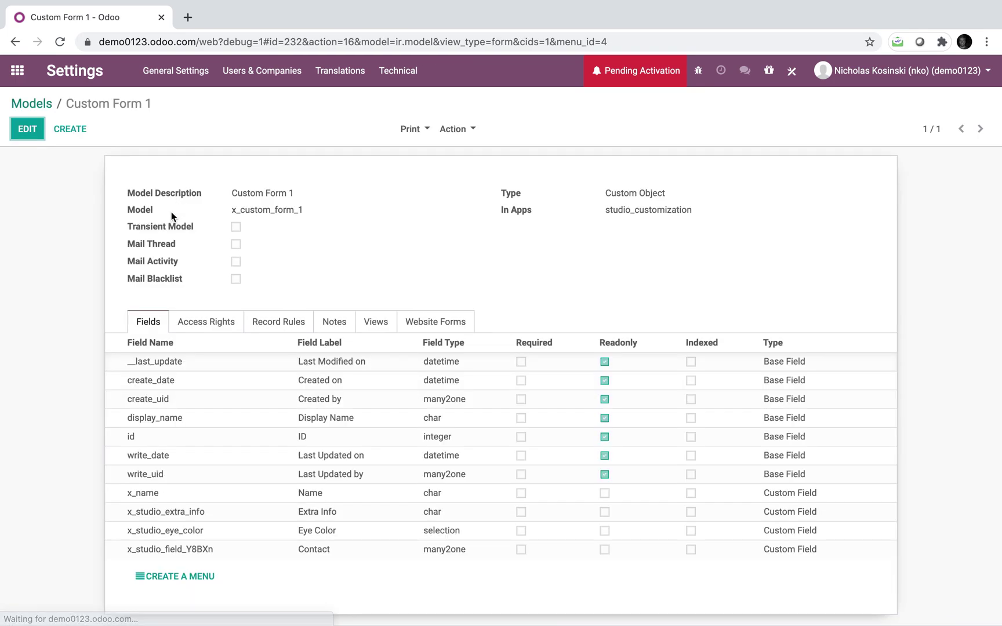
{"action": "left_click", "coordinate": [436, 323]}
{"action": "left_click", "coordinate": [28, 133]}
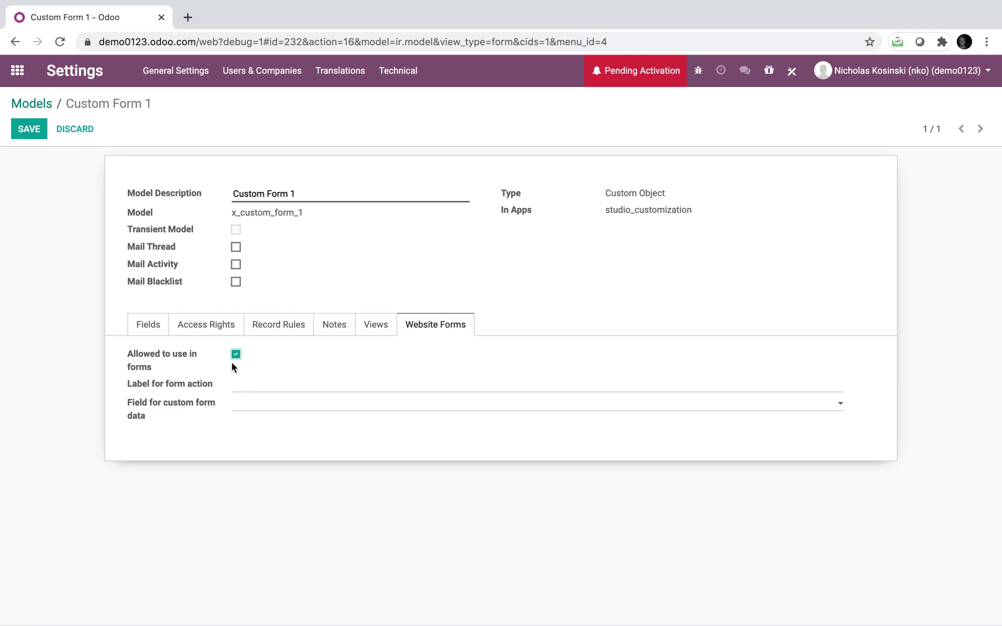
{"action": "left_click", "coordinate": [36, 128]}
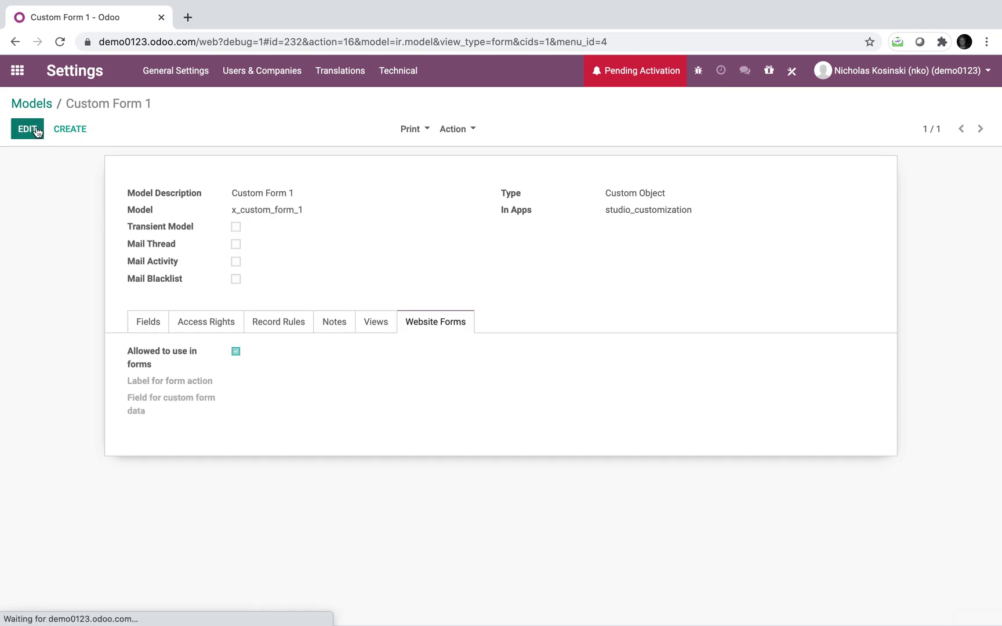
{"action": "left_click", "coordinate": [18, 70]}
Open the Website app's homepage in edit mode.
{"action": "type", "text": "websi"}
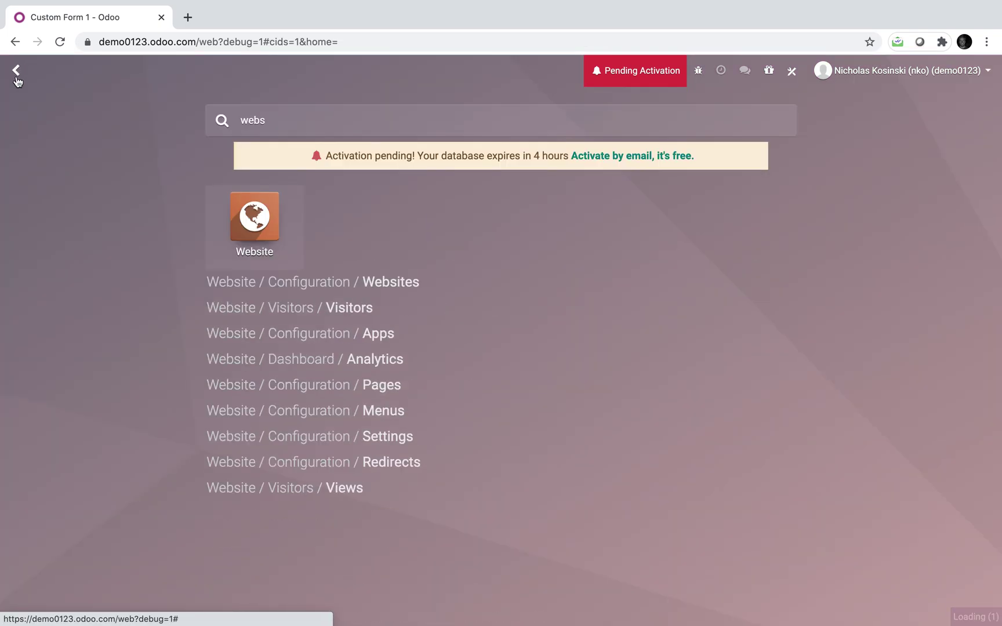
{"action": "left_click", "coordinate": [343, 367]}
{"action": "left_click", "coordinate": [48, 127]}
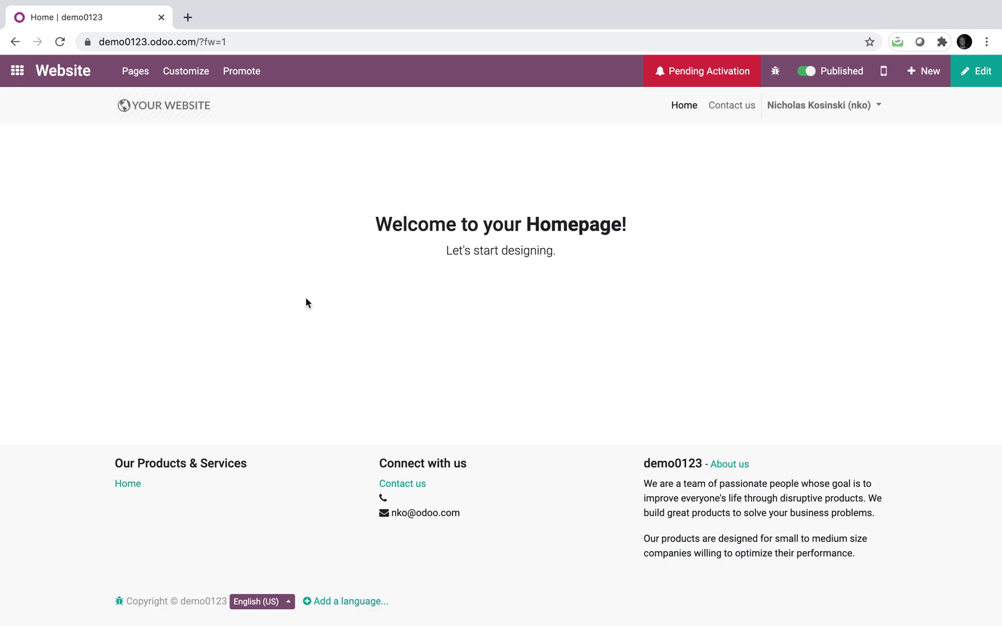
{"action": "left_click", "coordinate": [964, 77]}
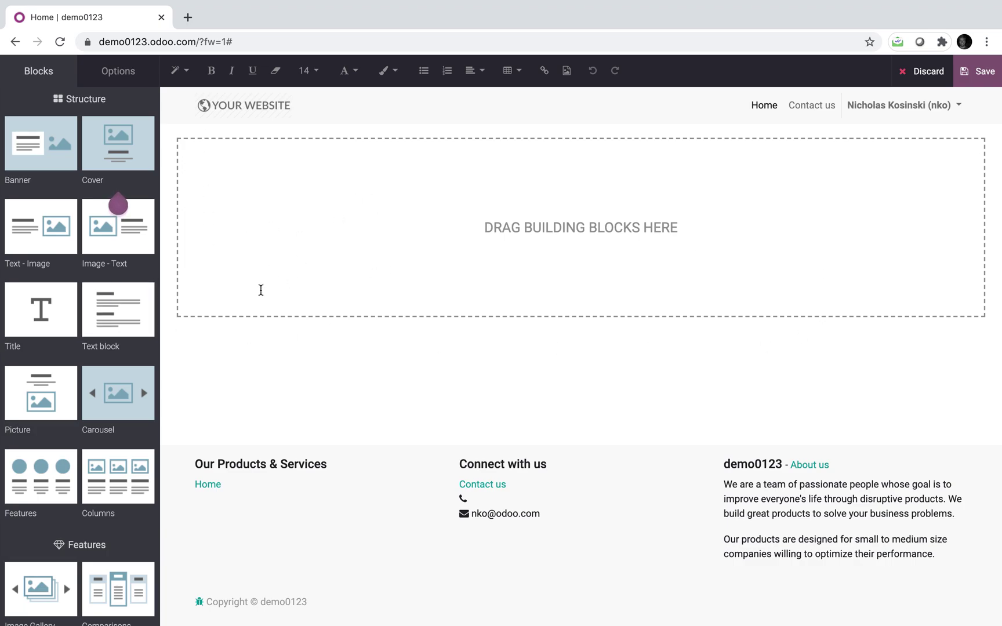
Drop a form block on the homepage with its action set to Custom Form 1.
{"action": "scroll", "coordinate": [46, 589], "scroll_direction": "down", "scroll_amount": 6}
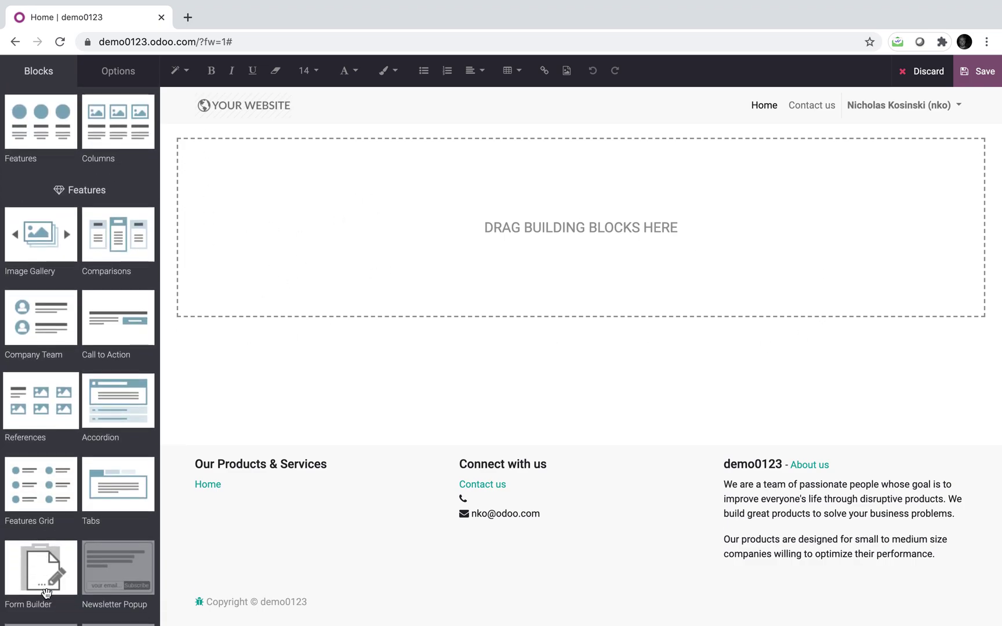
{"action": "left_click_drag", "start_coordinate": [38, 525], "coordinate": [449, 319]}
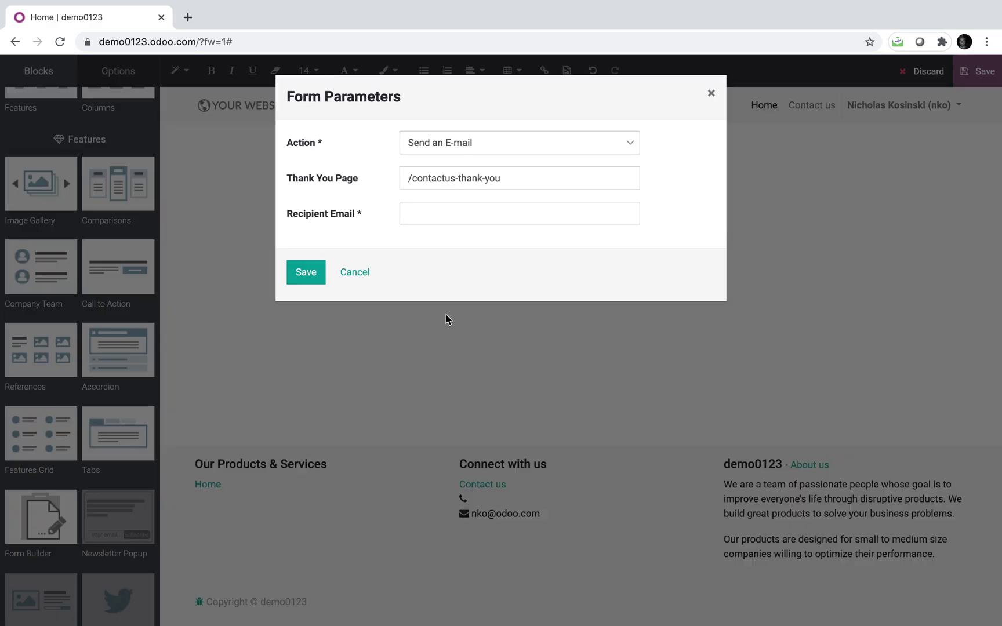
{"action": "left_click", "coordinate": [456, 151]}
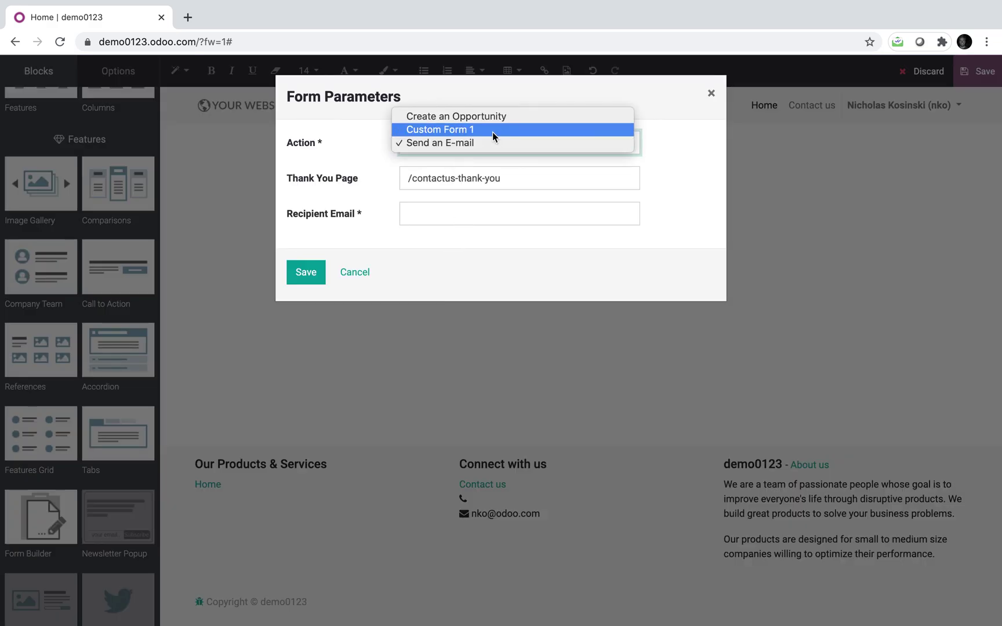
{"action": "left_click", "coordinate": [535, 129]}
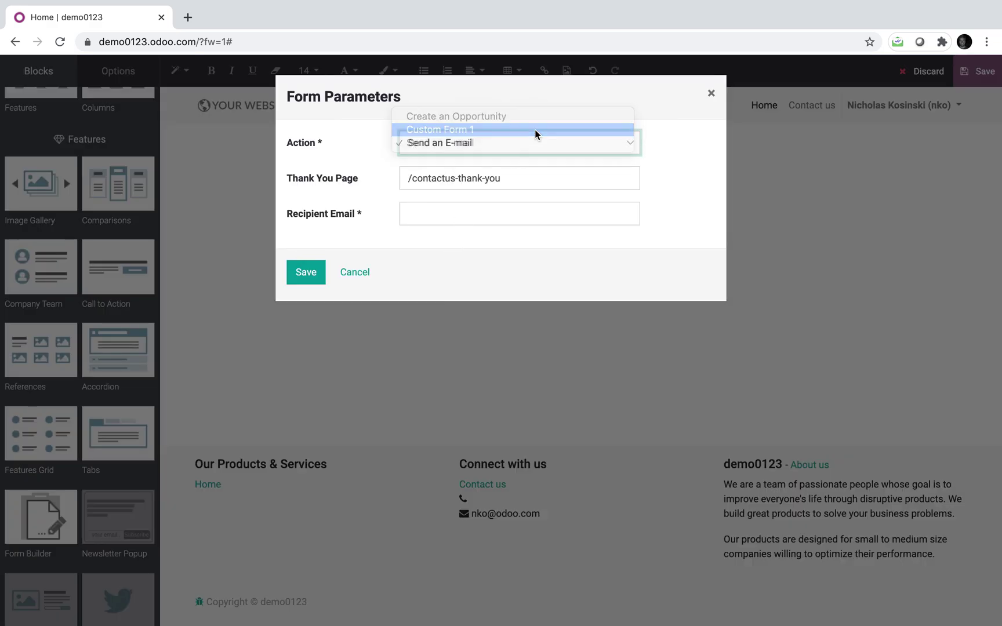
{"action": "left_click", "coordinate": [307, 237]}
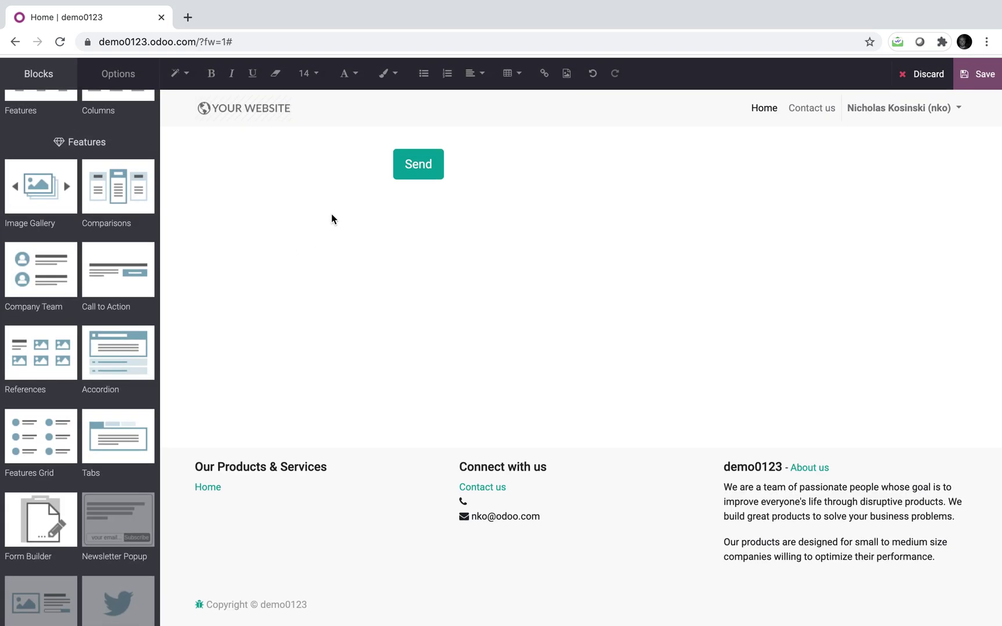
{"action": "left_click", "coordinate": [316, 162]}
{"action": "left_click", "coordinate": [308, 139]}
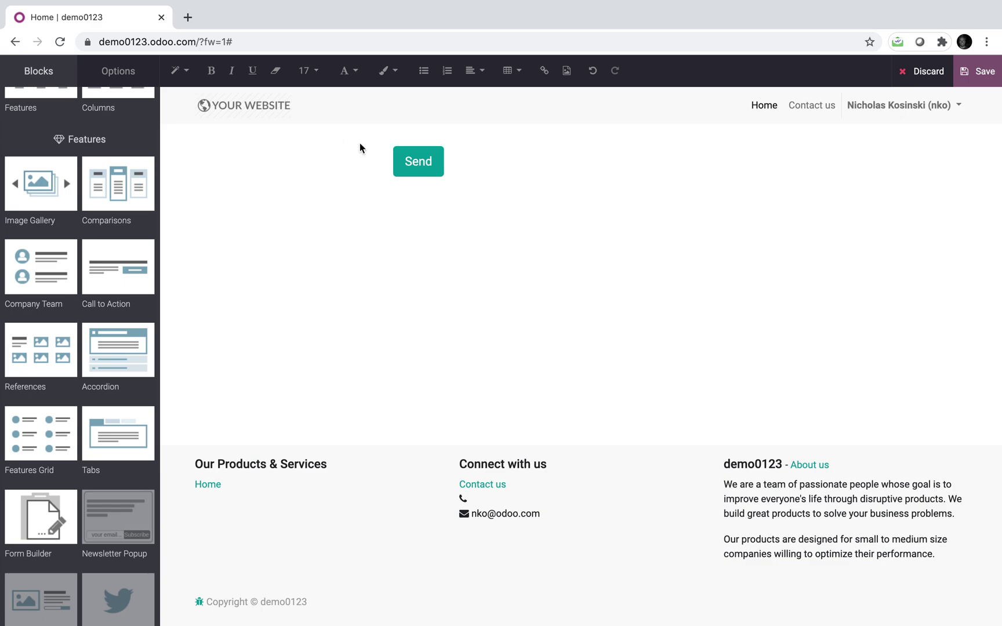
Add the existing Name and Extra Info fields to the homepage form.
{"action": "left_click", "coordinate": [367, 168]}
{"action": "left_click", "coordinate": [108, 149]}
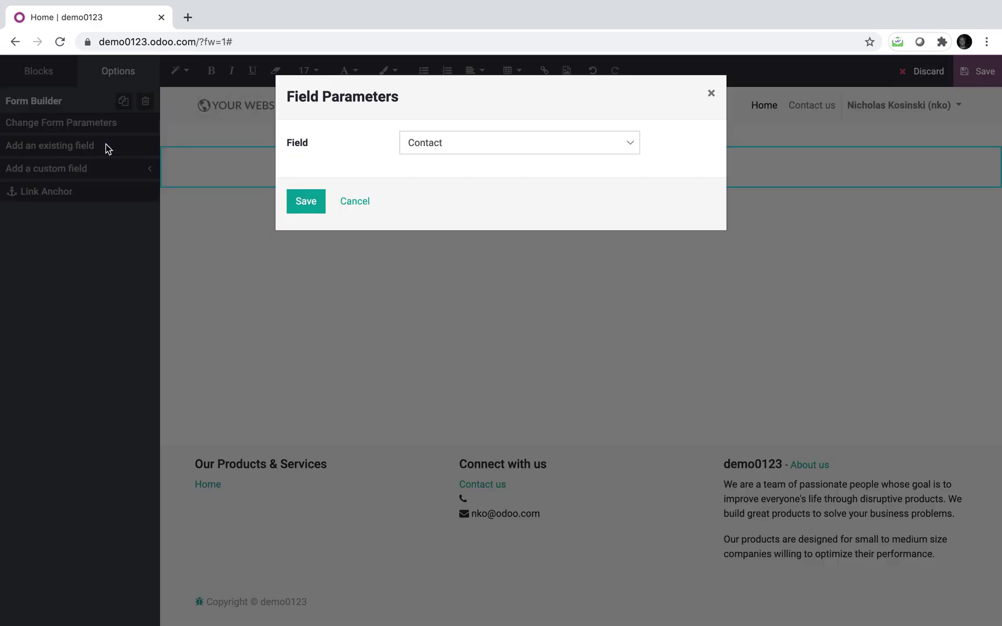
{"action": "left_click", "coordinate": [458, 146]}
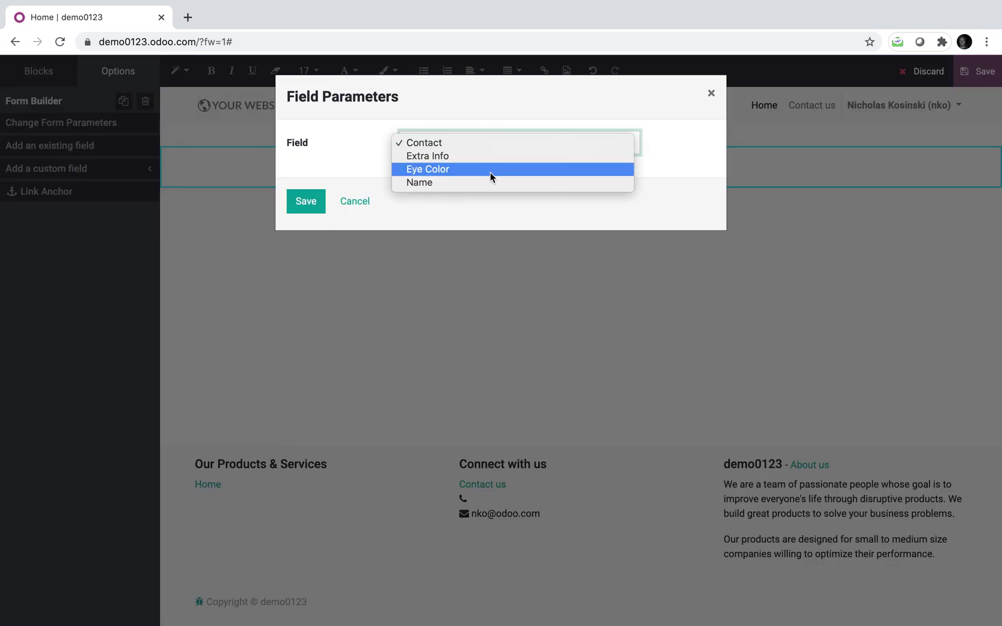
{"action": "left_click", "coordinate": [502, 182]}
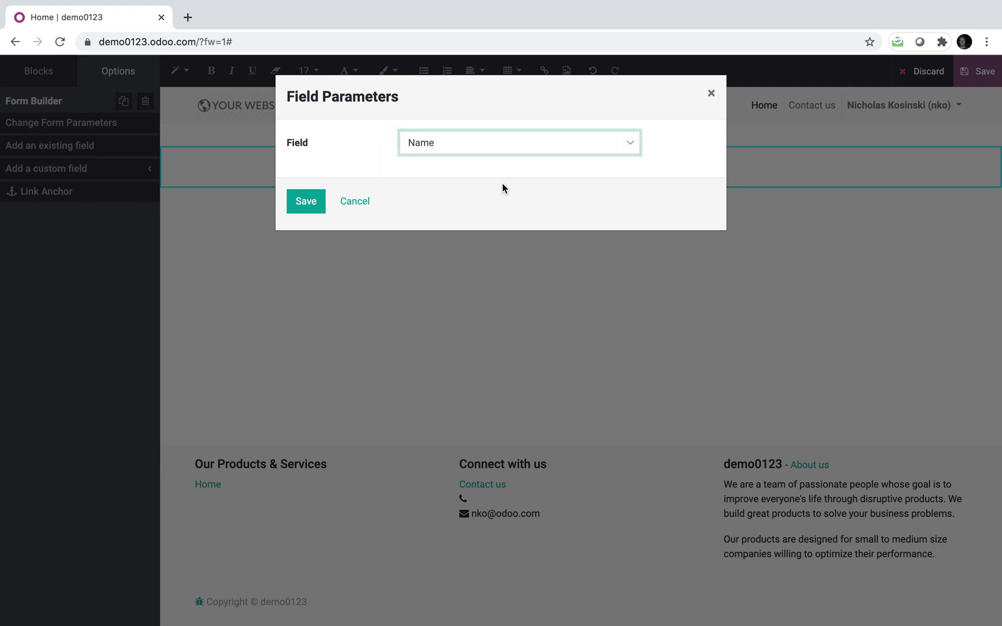
{"action": "left_click", "coordinate": [303, 207]}
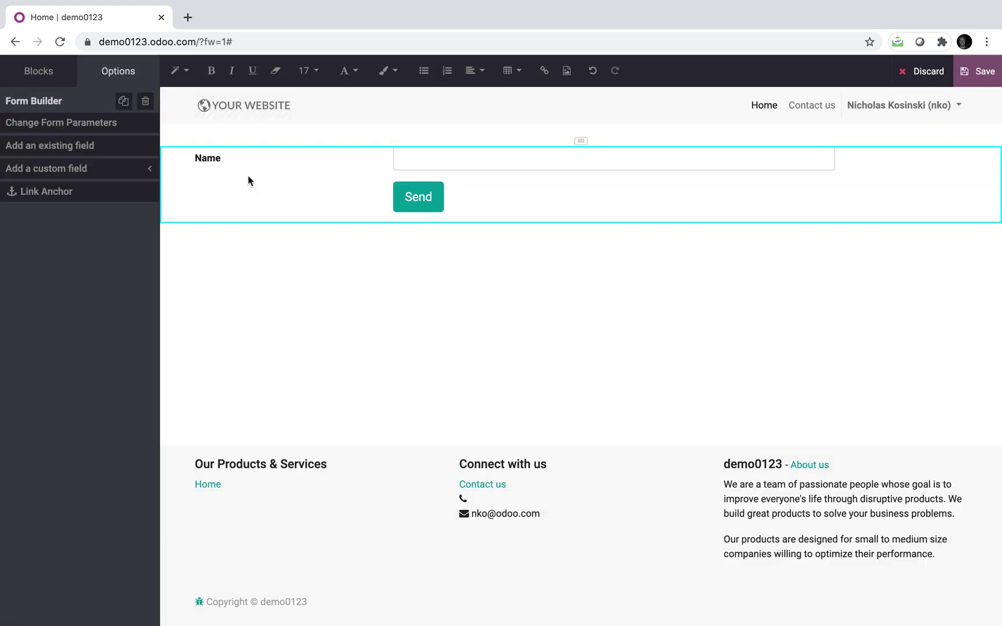
{"action": "left_click", "coordinate": [91, 151]}
{"action": "left_click", "coordinate": [472, 139]}
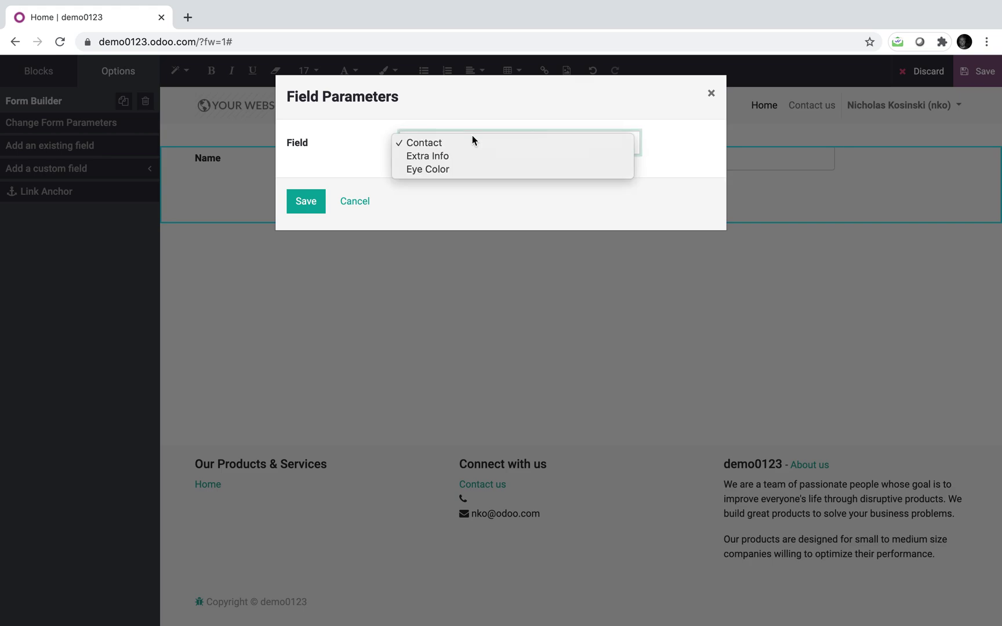
{"action": "left_click", "coordinate": [472, 156]}
{"action": "left_click", "coordinate": [354, 201]}
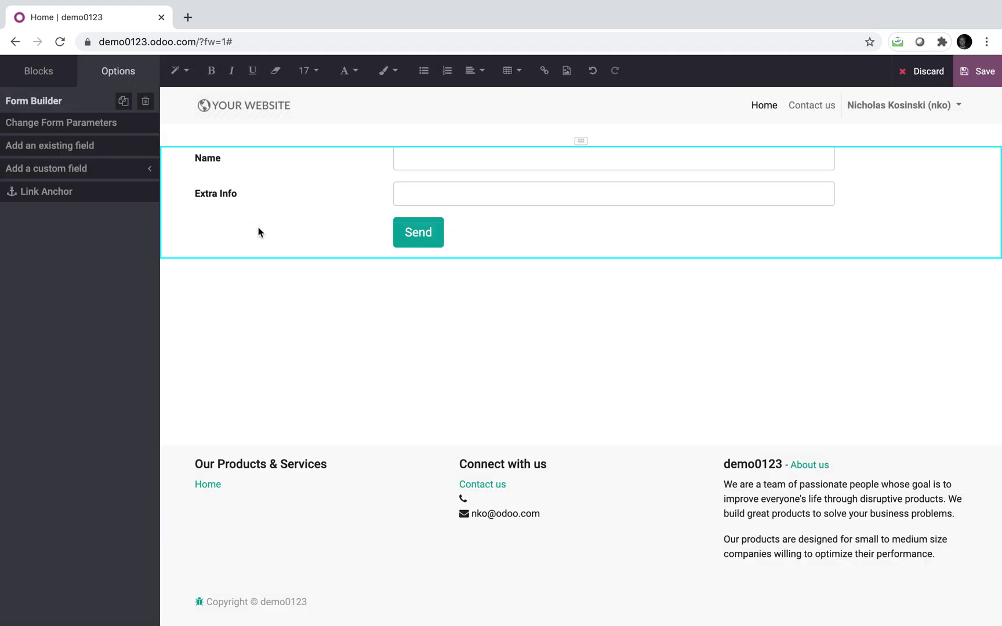
Add the existing Contact and Eye Color fields to the homepage form.
{"action": "left_click", "coordinate": [123, 150]}
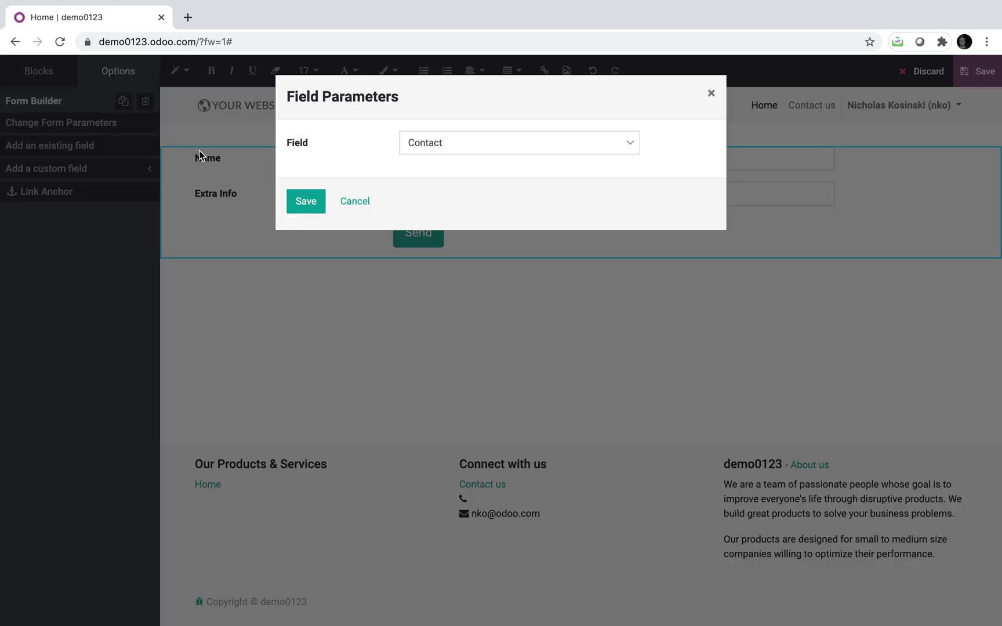
{"action": "left_click", "coordinate": [438, 149]}
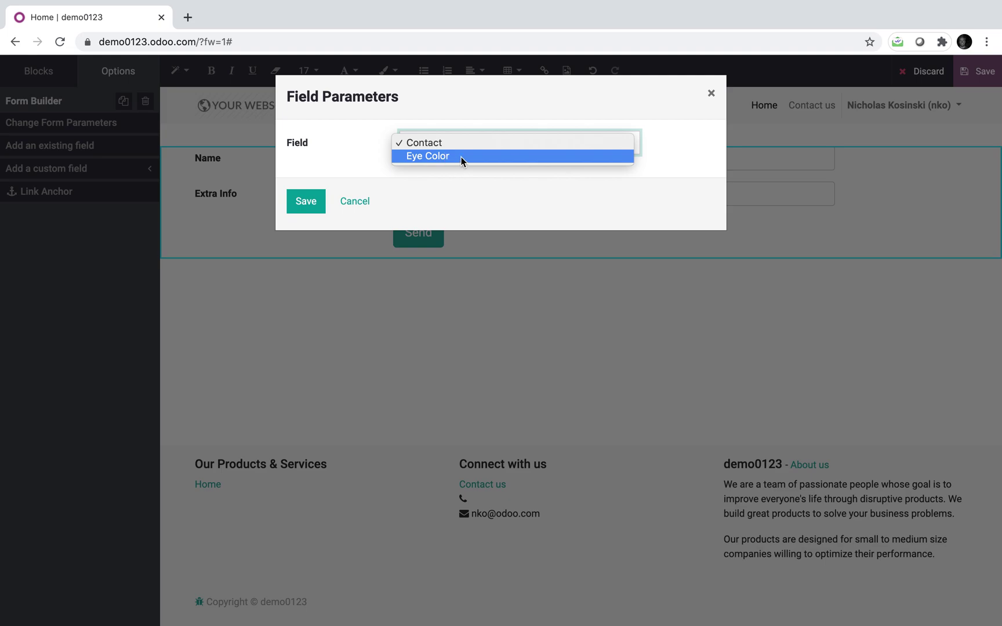
{"action": "left_click", "coordinate": [307, 204]}
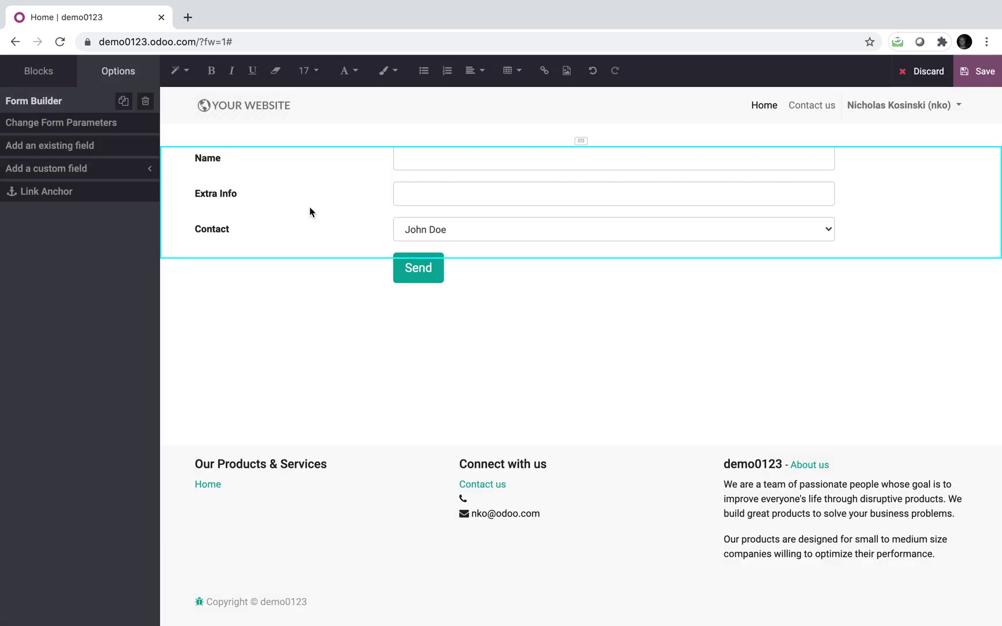
{"action": "left_click", "coordinate": [287, 239]}
{"action": "left_click", "coordinate": [234, 315]}
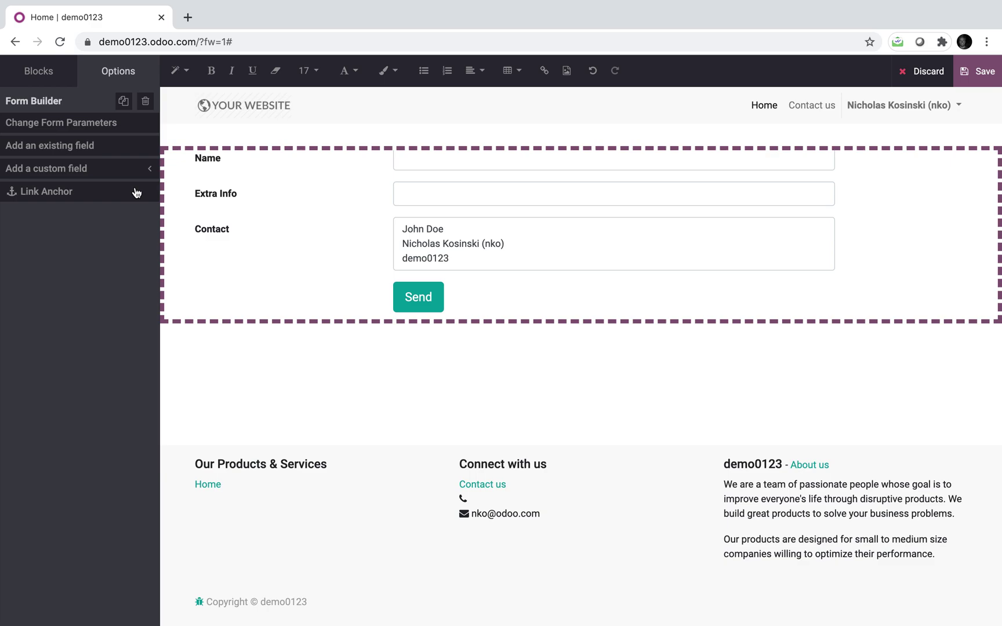
{"action": "left_click", "coordinate": [111, 158]}
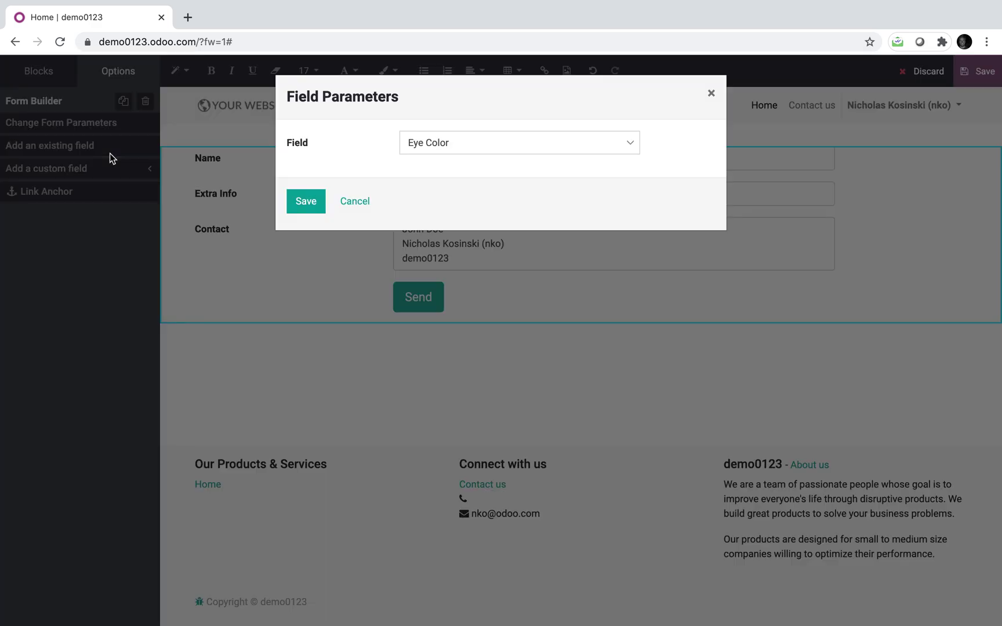
{"action": "left_click", "coordinate": [447, 142]}
{"action": "left_click", "coordinate": [447, 154]}
{"action": "left_click", "coordinate": [322, 197]}
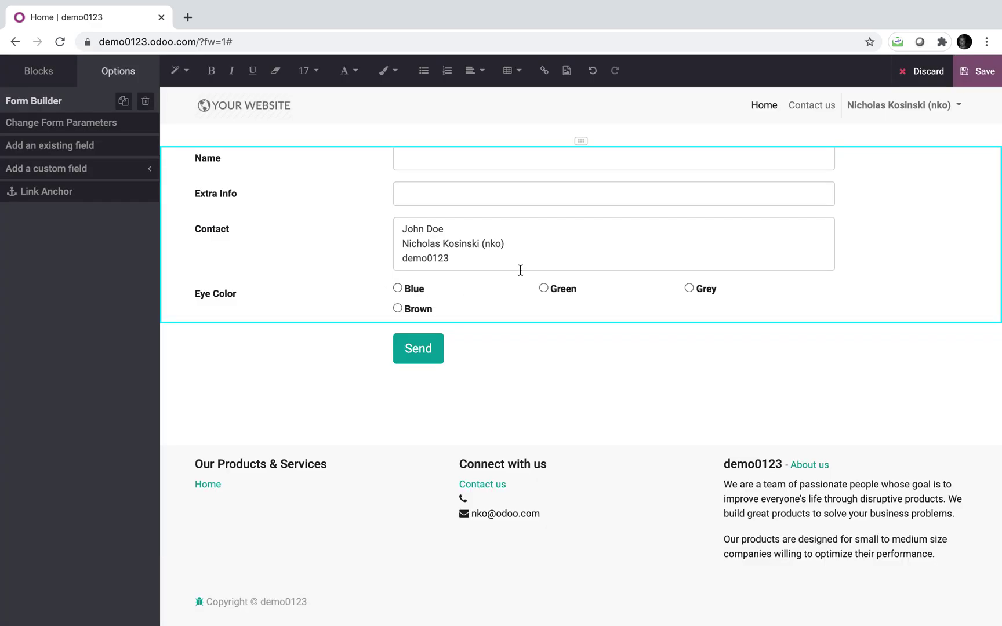
{"action": "left_click", "coordinate": [471, 309]}
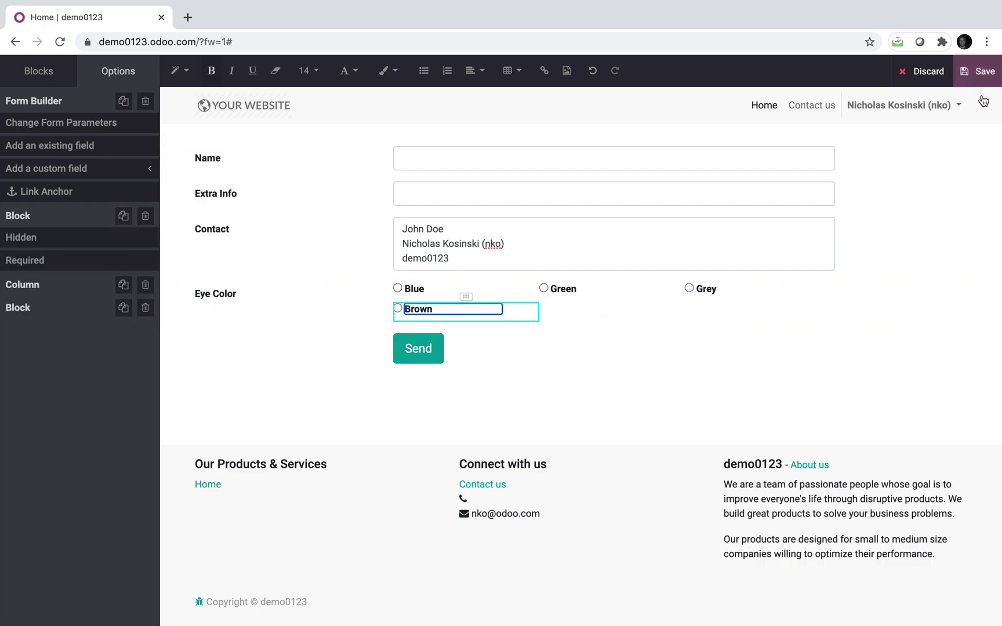
{"action": "left_click", "coordinate": [850, 371]}
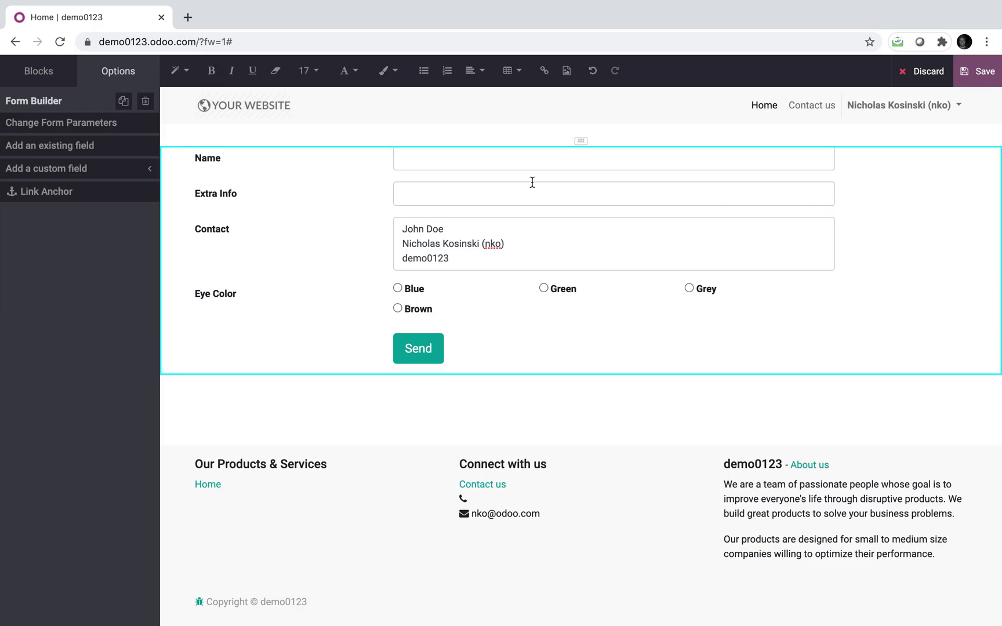
Drag an Image Gallery block and a Features block above the form.
{"action": "left_click", "coordinate": [39, 70]}
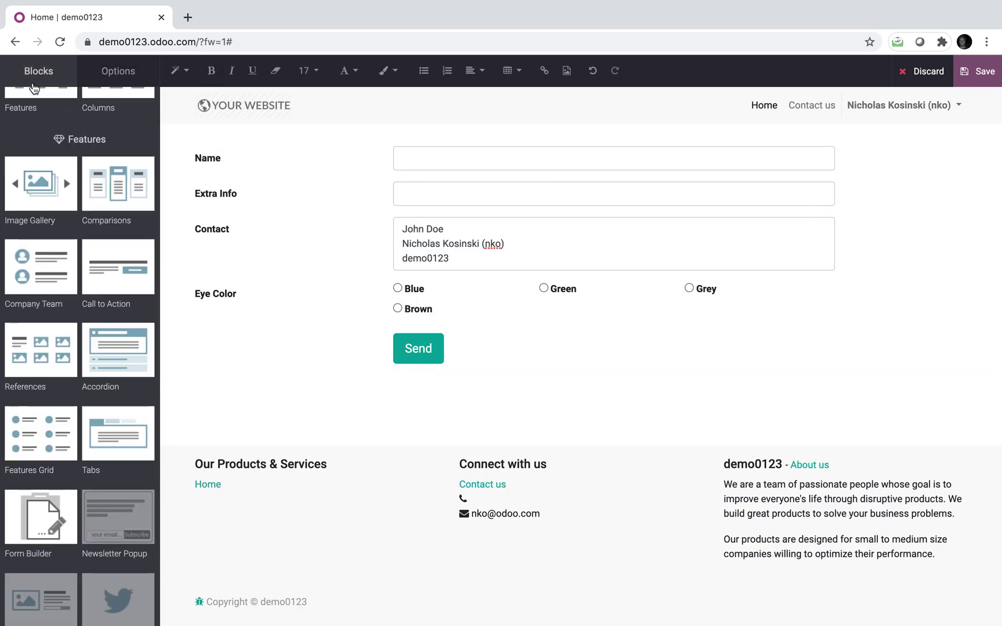
{"action": "left_click_drag", "start_coordinate": [23, 184], "coordinate": [382, 119]}
{"action": "left_click_drag", "start_coordinate": [40, 133], "coordinate": [308, 168]}
Delete the empty Image Gallery section.
{"action": "scroll", "coordinate": [300, 443], "scroll_direction": "down", "scroll_amount": 2}
{"action": "scroll", "coordinate": [300, 443], "scroll_direction": "down", "scroll_amount": 3}
{"action": "left_click", "coordinate": [314, 241]}
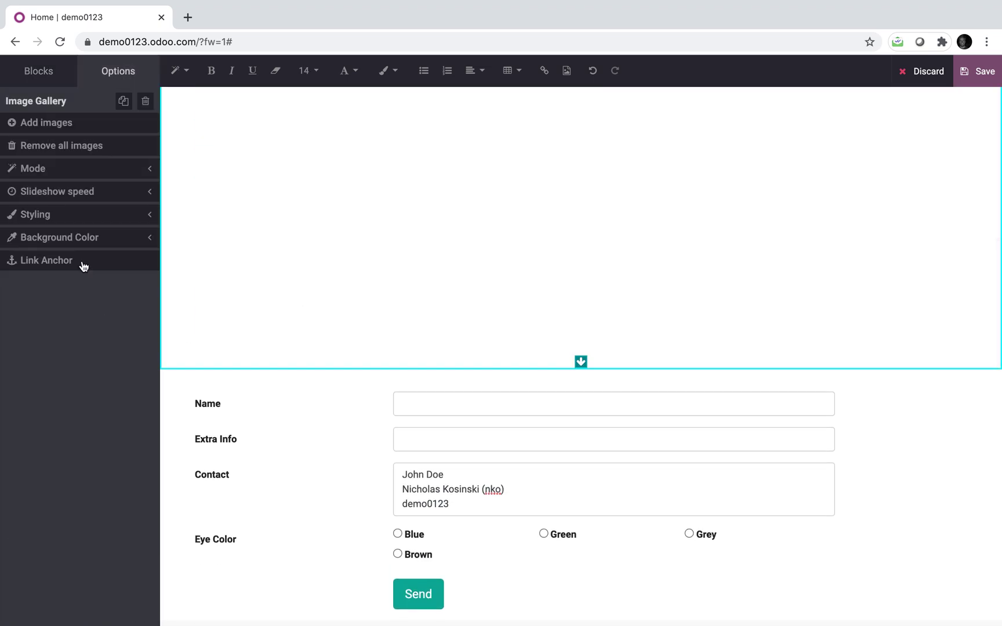
{"action": "left_click", "coordinate": [145, 102]}
Add a Cover block and retitle its headline 'The Custom Form!'.
{"action": "scroll", "coordinate": [334, 362], "scroll_direction": "up", "scroll_amount": 3}
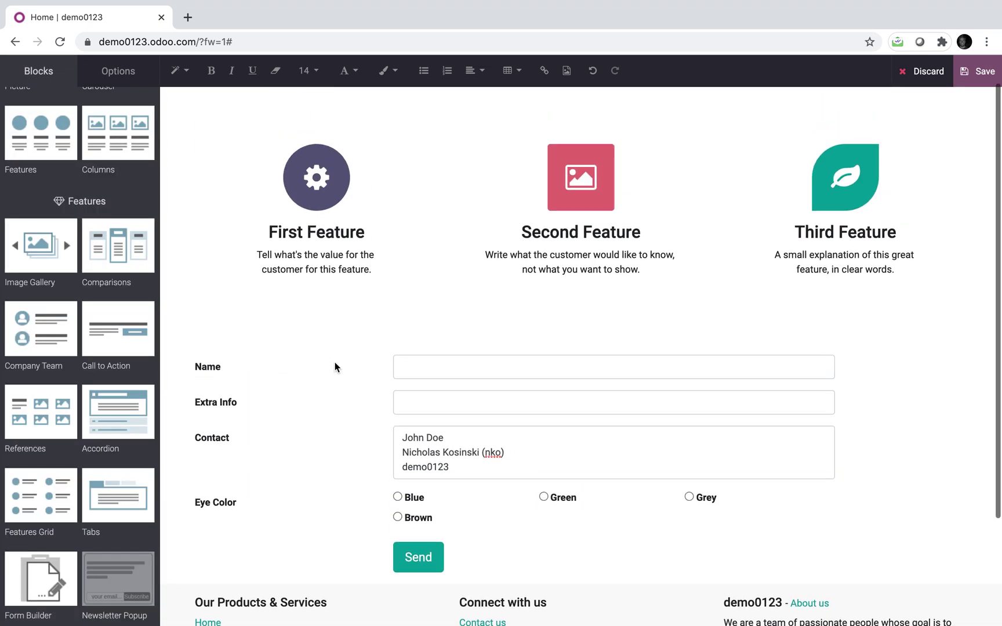
{"action": "scroll", "coordinate": [334, 361], "scroll_direction": "up", "scroll_amount": 1}
{"action": "scroll", "coordinate": [100, 257], "scroll_direction": "up", "scroll_amount": 5}
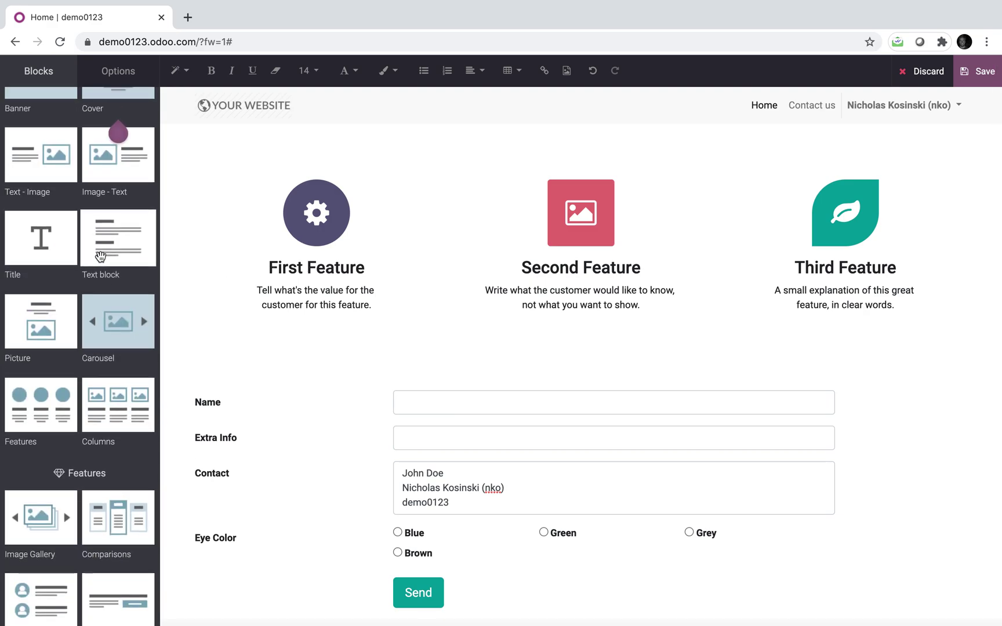
{"action": "scroll", "coordinate": [100, 256], "scroll_direction": "up", "scroll_amount": 1}
{"action": "left_click_drag", "start_coordinate": [118, 143], "coordinate": [389, 163]}
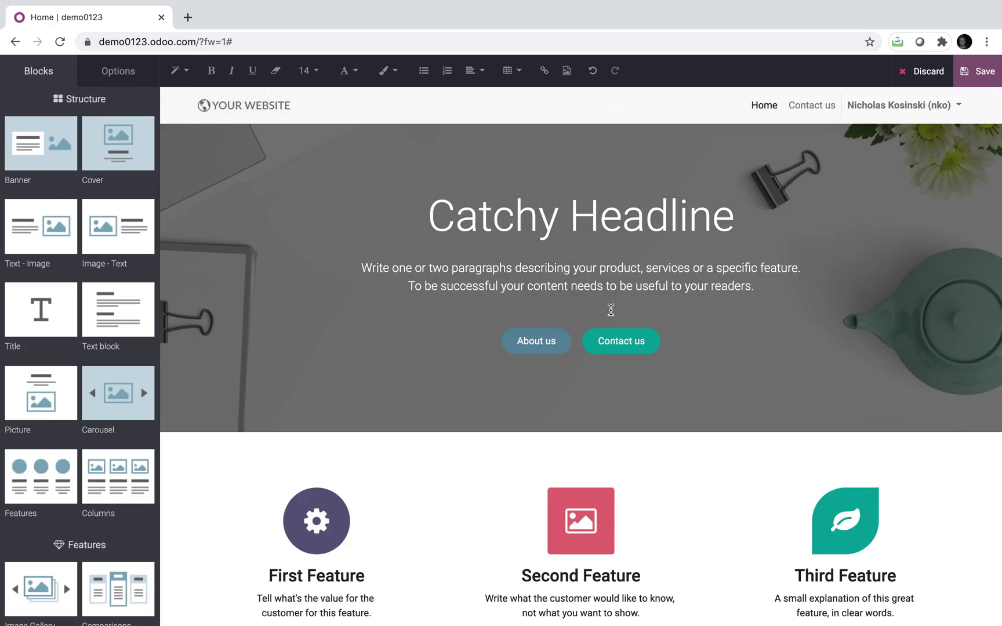
{"action": "triple_click", "coordinate": [627, 216]}
{"action": "type", "text": "The "}
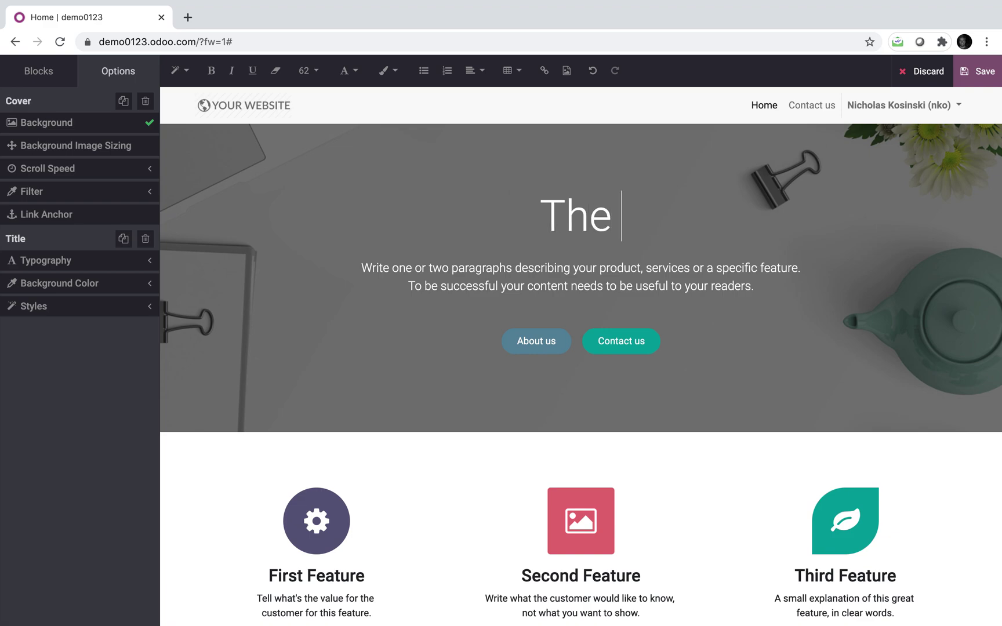
{"action": "type", "text": "Custom Form!"}
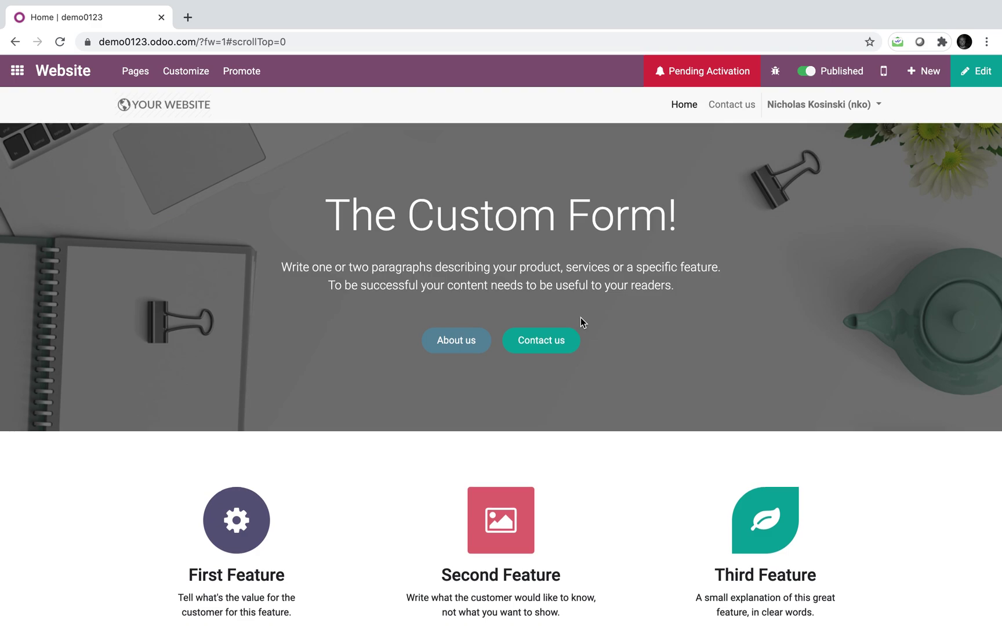
{"action": "scroll", "coordinate": [580, 317], "scroll_direction": "down", "scroll_amount": 7}
On the homepage form, enter a name and replace Extra Info's 'No Eyes' with 'Test'.
{"action": "left_click", "coordinate": [426, 294]}
{"action": "type", "text": "John Doe"}
{"action": "key", "text": "Tab"}
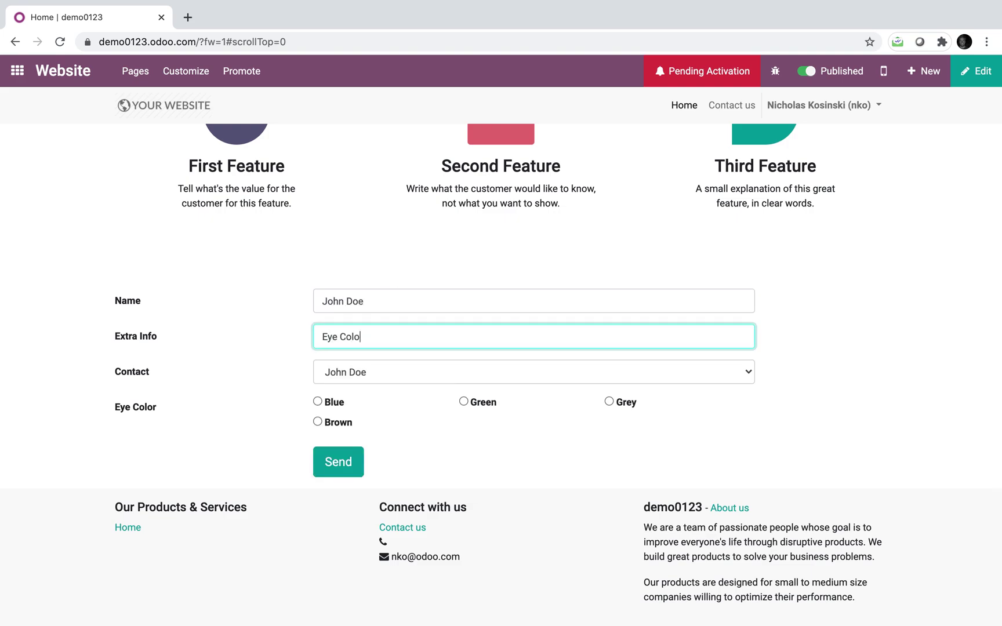
{"action": "left_click", "coordinate": [634, 285]}
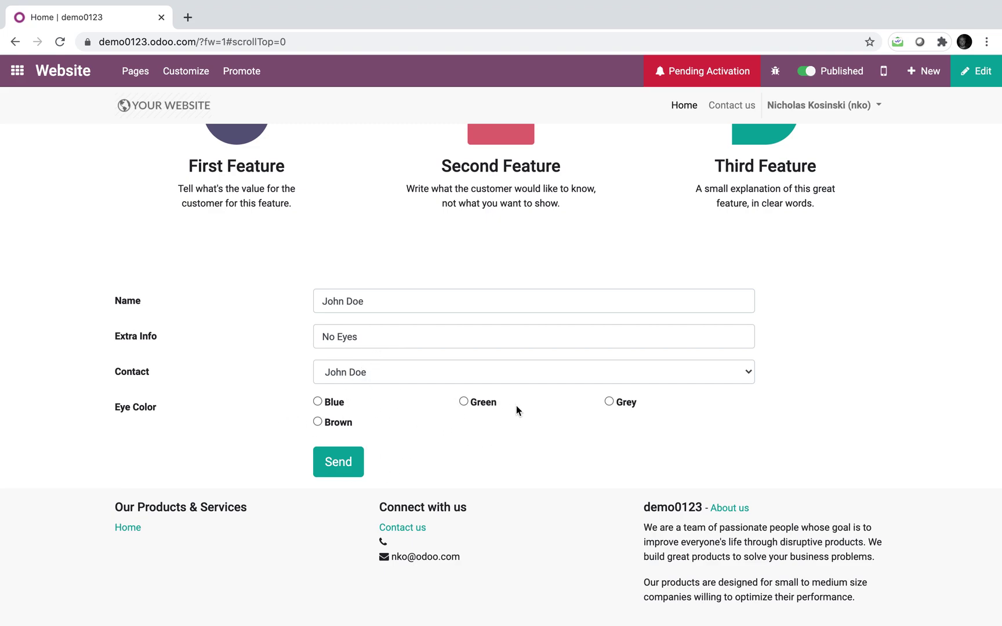
{"action": "left_click_drag", "start_coordinate": [394, 347], "coordinate": [232, 331]}
{"action": "key", "text": "BackSpace"}
{"action": "type", "text": "Test"}
{"action": "key", "text": "Tab"}
Keep the first contact, choose Green eye colour and submit the form.
{"action": "left_click", "coordinate": [337, 370]}
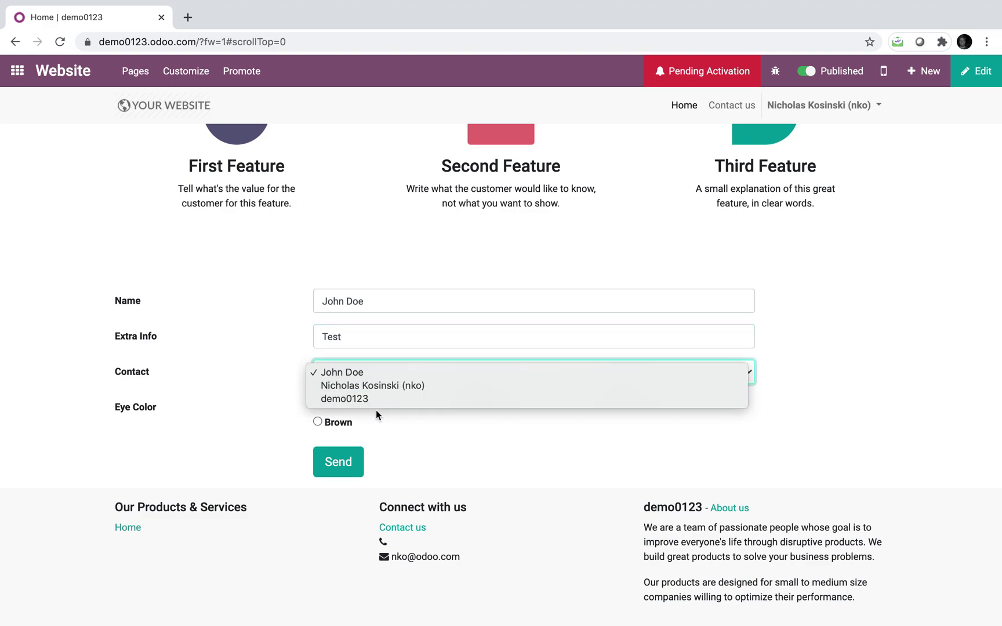
{"action": "left_click", "coordinate": [393, 373]}
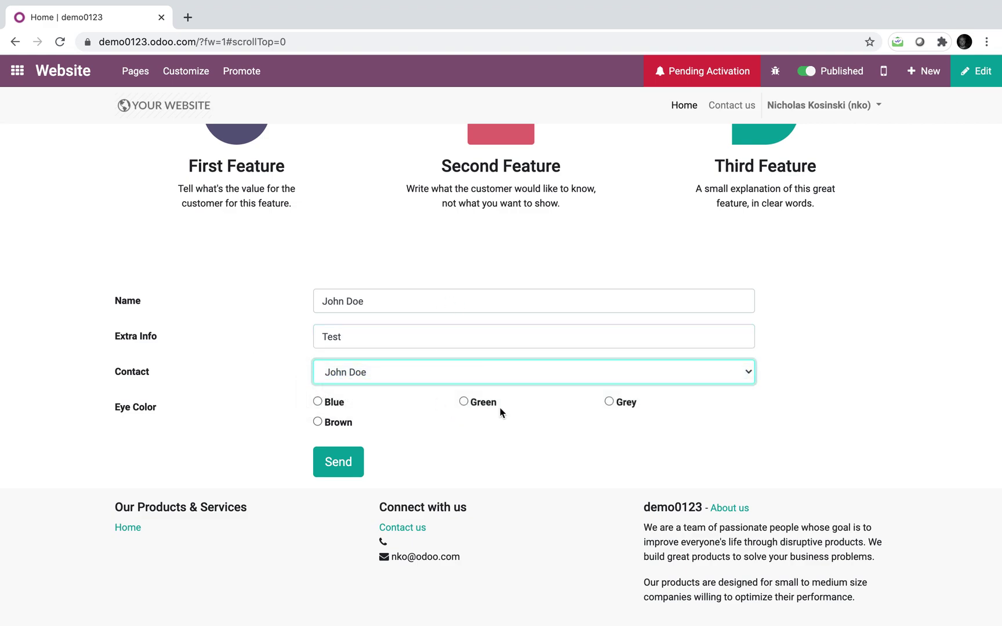
{"action": "left_click", "coordinate": [336, 401]}
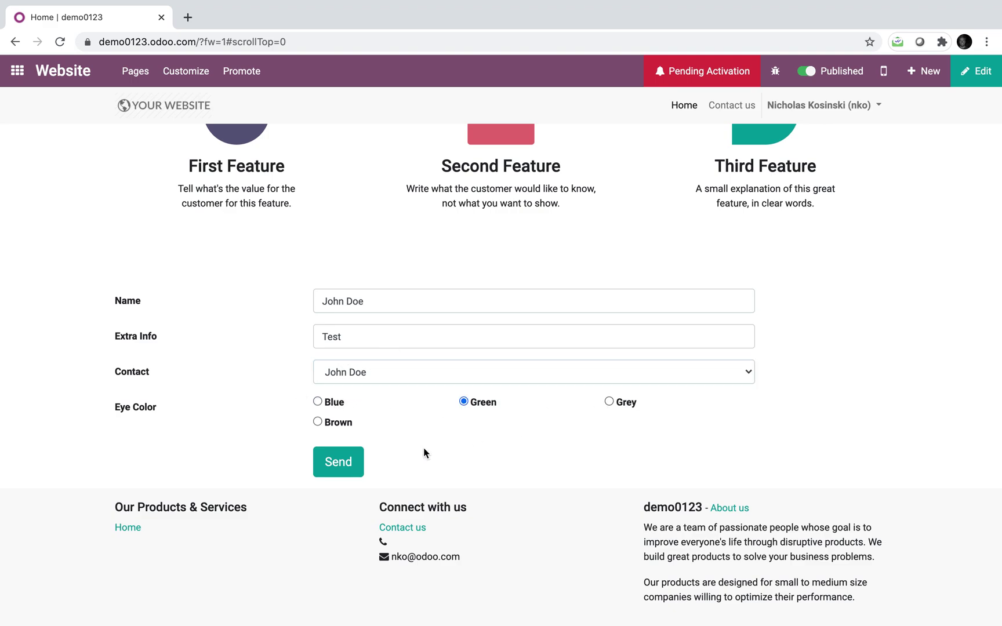
{"action": "left_click", "coordinate": [338, 461]}
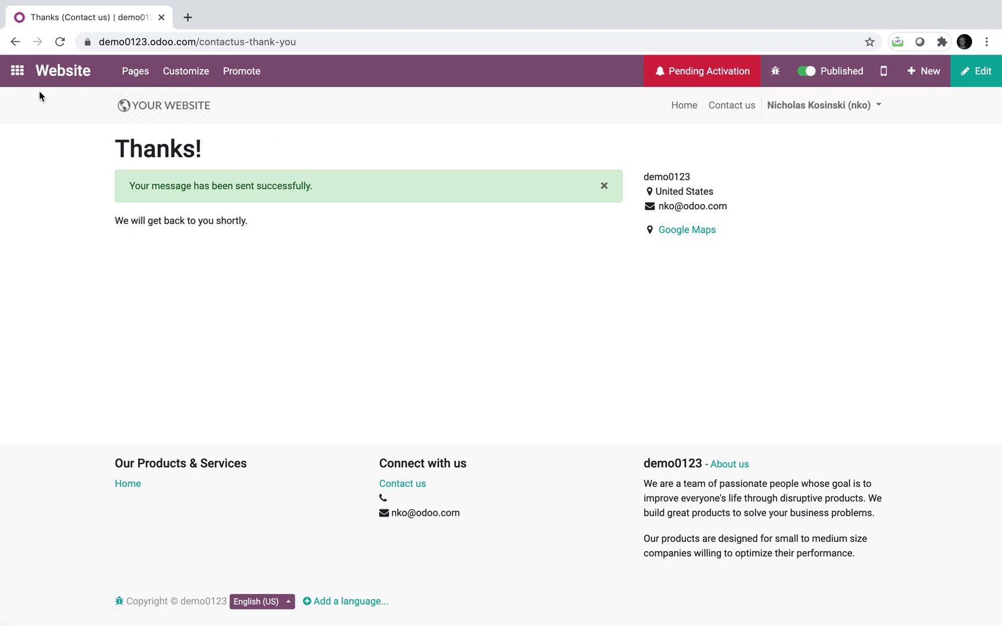
Check the submission as a new record in the Custom Form 1 list.
{"action": "left_click", "coordinate": [10, 79]}
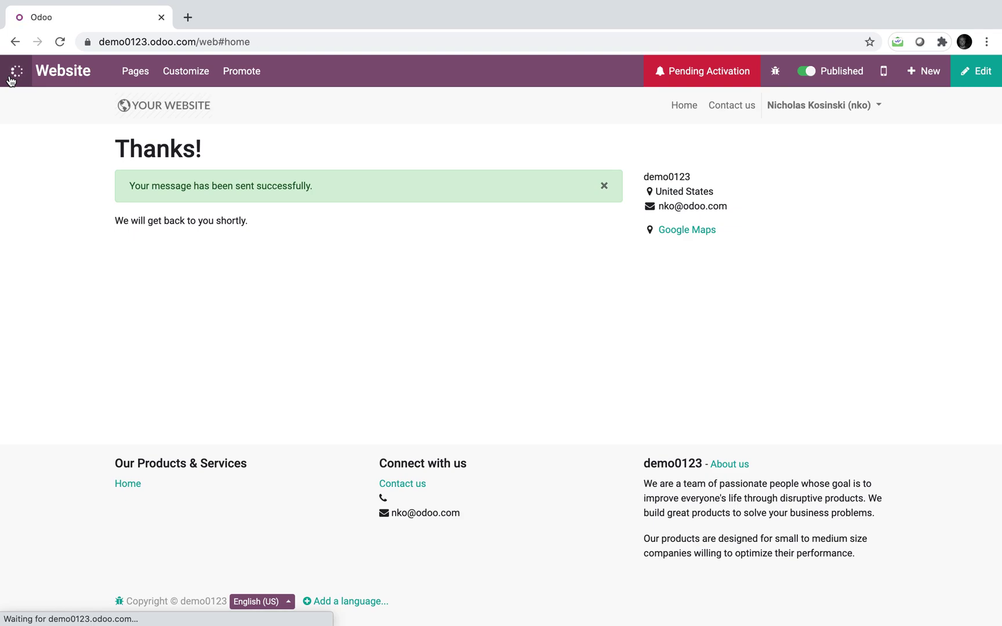
{"action": "type", "text": "custom"}
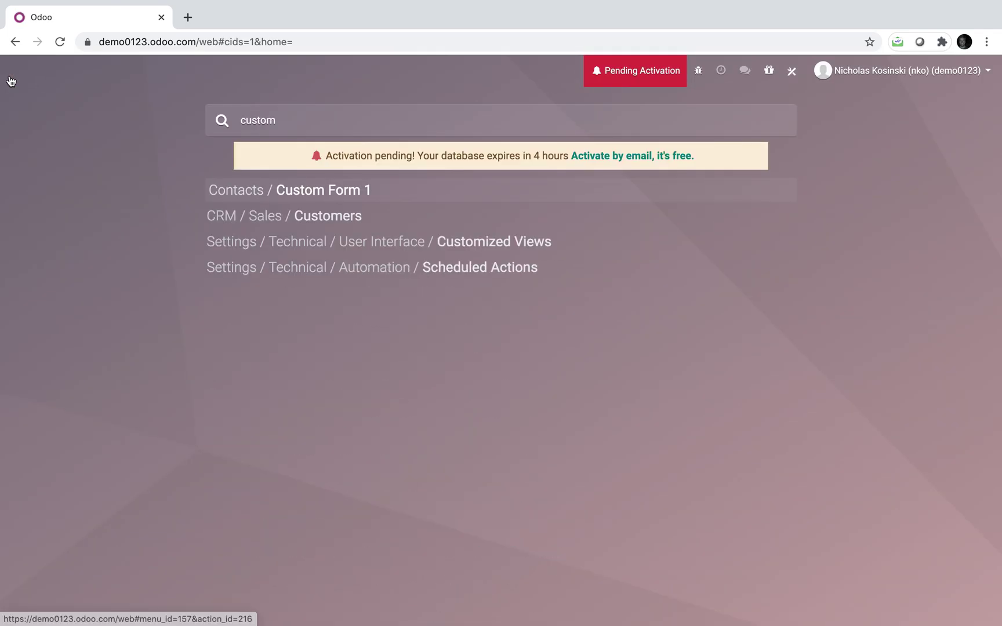
{"action": "key", "text": "Return"}
{"action": "left_click", "coordinate": [276, 223]}
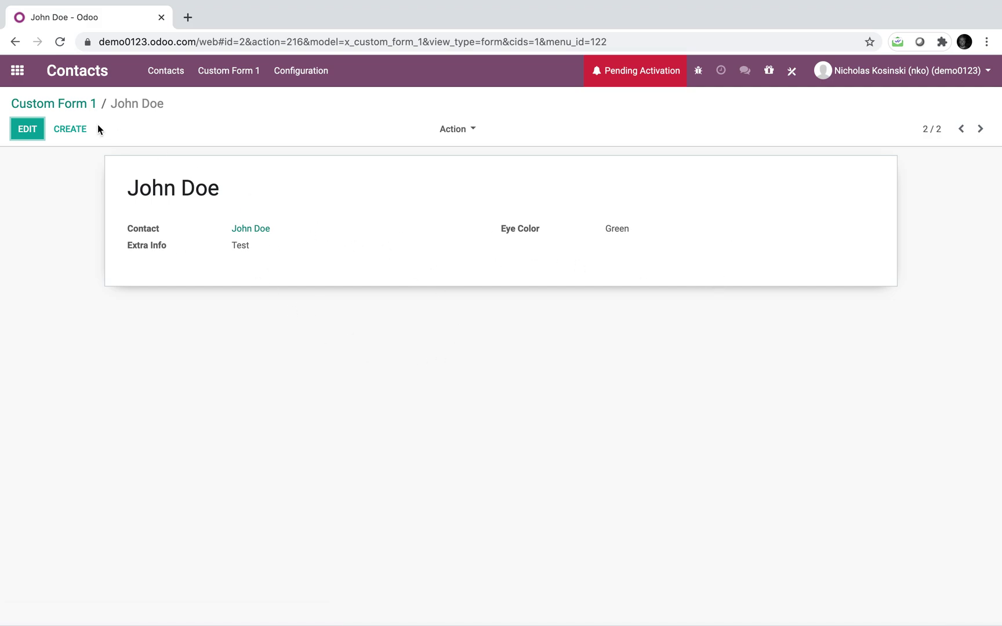
{"action": "left_click", "coordinate": [67, 107]}
Search 'wbs' in the home menu to open the Website app.
{"action": "left_click", "coordinate": [21, 77]}
{"action": "type", "text": "wbs"}
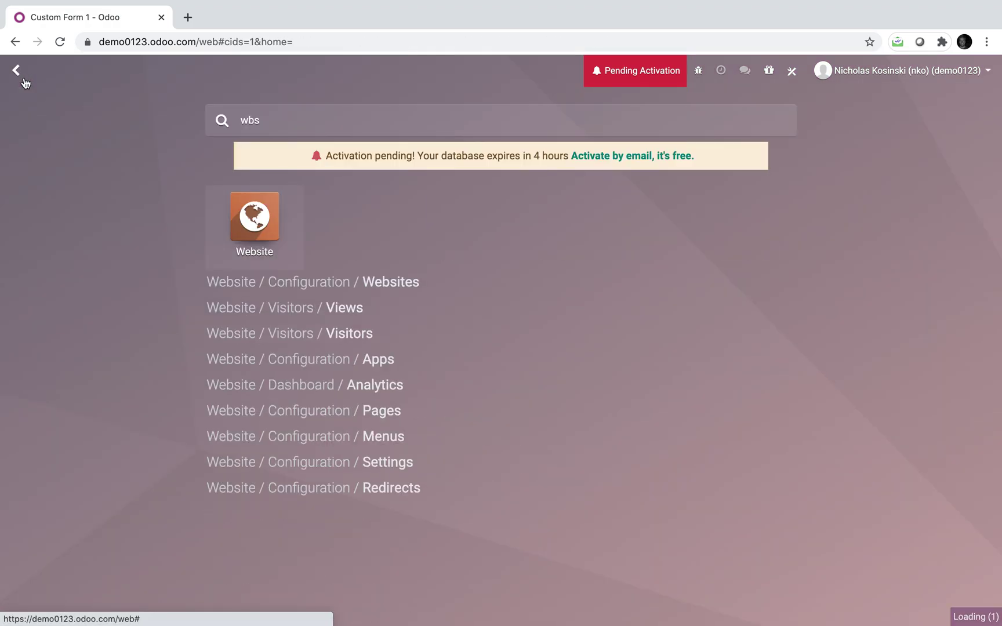
{"action": "key", "text": "Return"}
On the public website form, enter a test name and Extra Info 'jo'.
{"action": "left_click", "coordinate": [65, 128]}
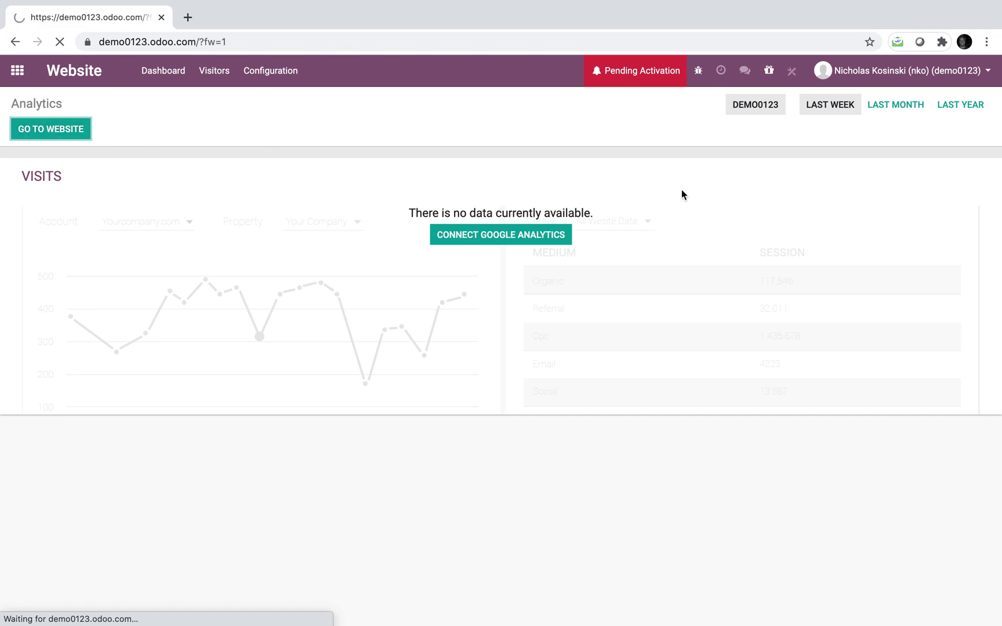
{"action": "scroll", "coordinate": [531, 303], "scroll_direction": "down", "scroll_amount": 8}
{"action": "scroll", "coordinate": [398, 255], "scroll_direction": "up", "scroll_amount": 1}
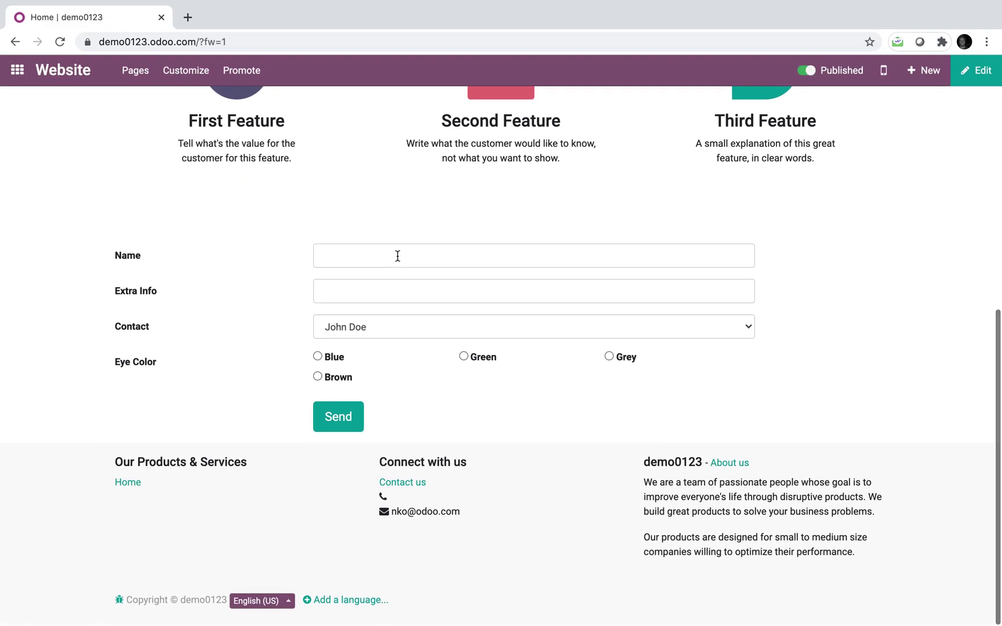
{"action": "left_click", "coordinate": [398, 256]}
{"action": "type", "text": "nwjosjofsnofos"}
{"action": "left_click", "coordinate": [534, 292]}
{"action": "type", "text": "josnosnsdfsd"}
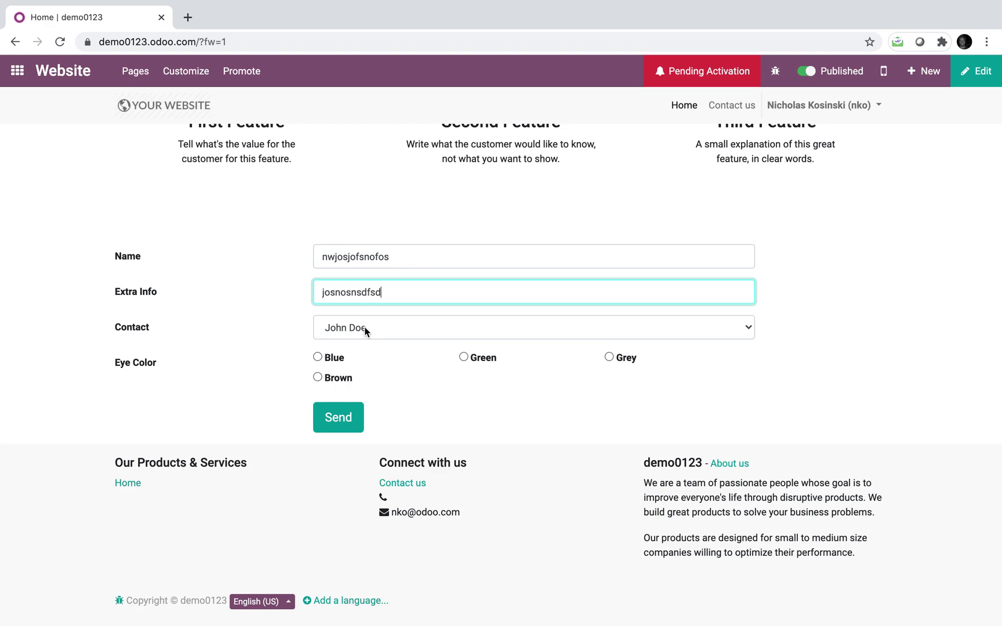
Pick contact demo0123 and Grey eye colour, then submit the form.
{"action": "left_click", "coordinate": [365, 328]}
{"action": "left_click", "coordinate": [377, 353]}
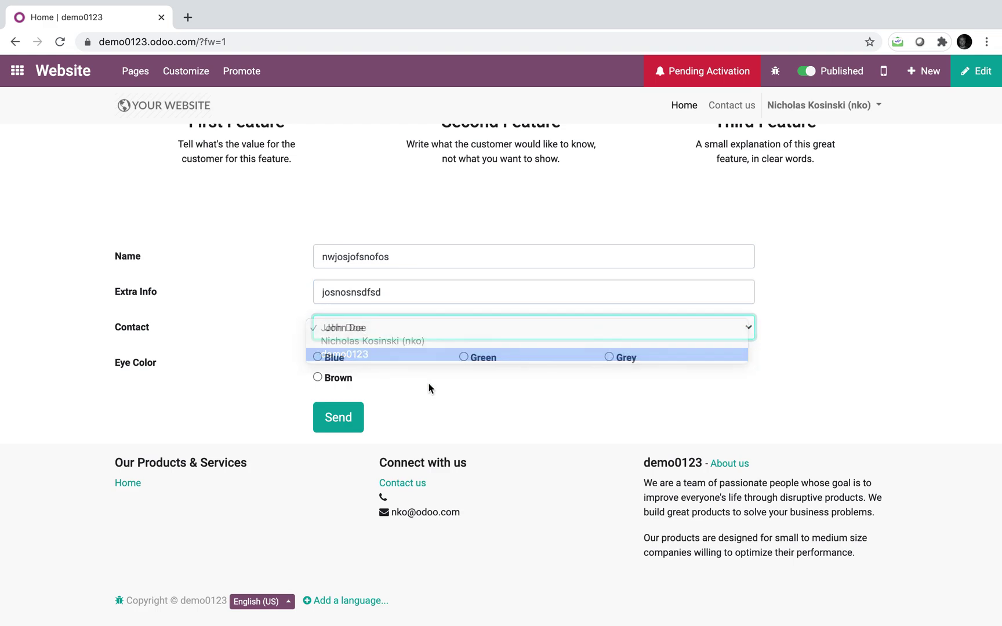
{"action": "left_click", "coordinate": [624, 355]}
{"action": "left_click", "coordinate": [349, 417]}
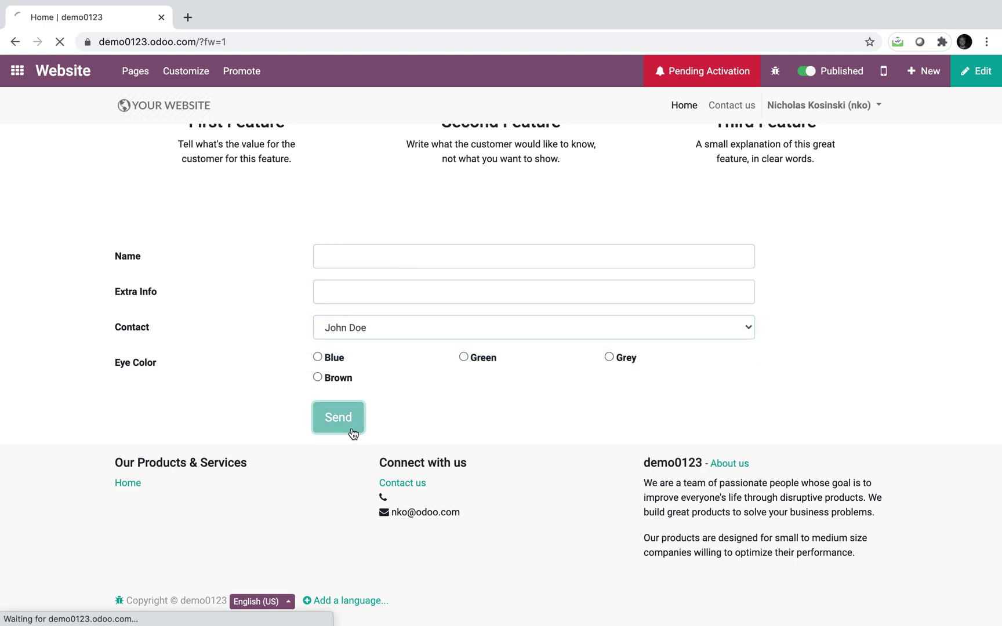
Open the new submission from the Custom Form 1 list.
{"action": "left_click", "coordinate": [17, 71]}
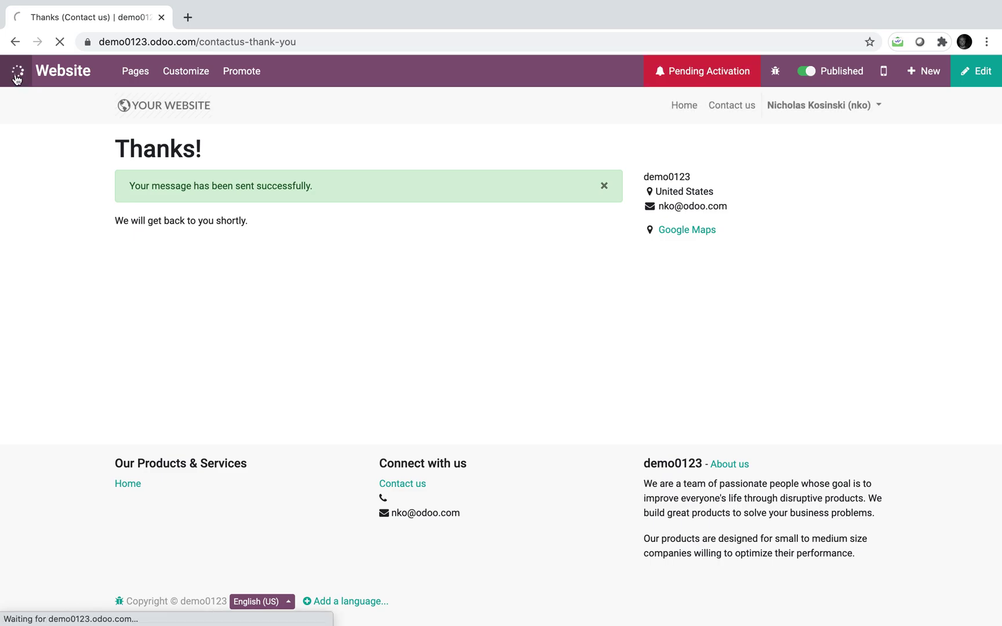
{"action": "type", "text": "acti"}
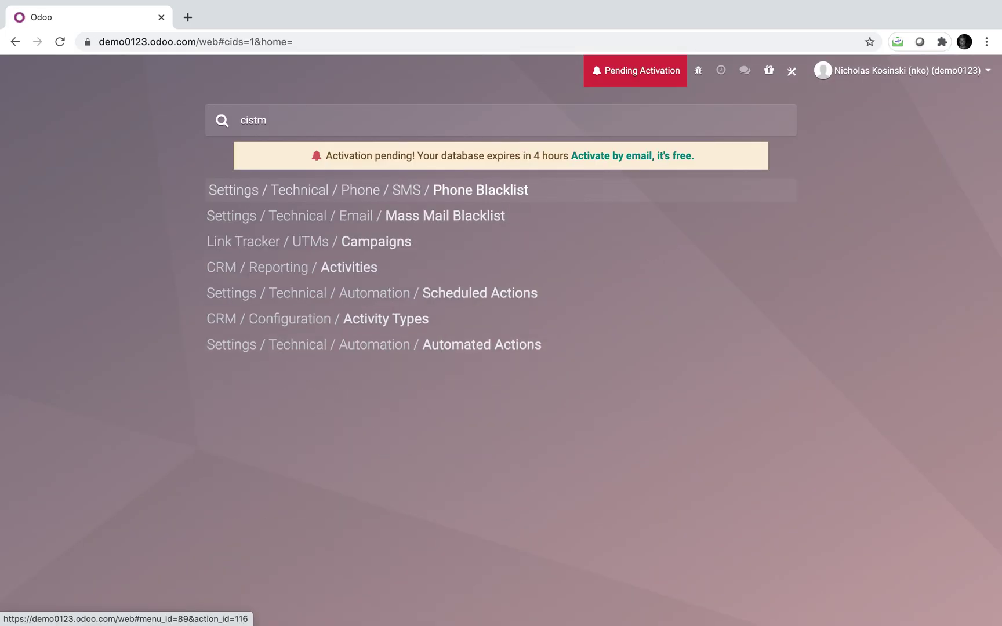
{"action": "key", "text": "BackSpace"}
{"action": "key", "text": "BackSpace"}
{"action": "key", "text": "BackSpace"}
{"action": "key", "text": "BackSpace"}
{"action": "type", "text": "custom"}
{"action": "key", "text": "Return"}
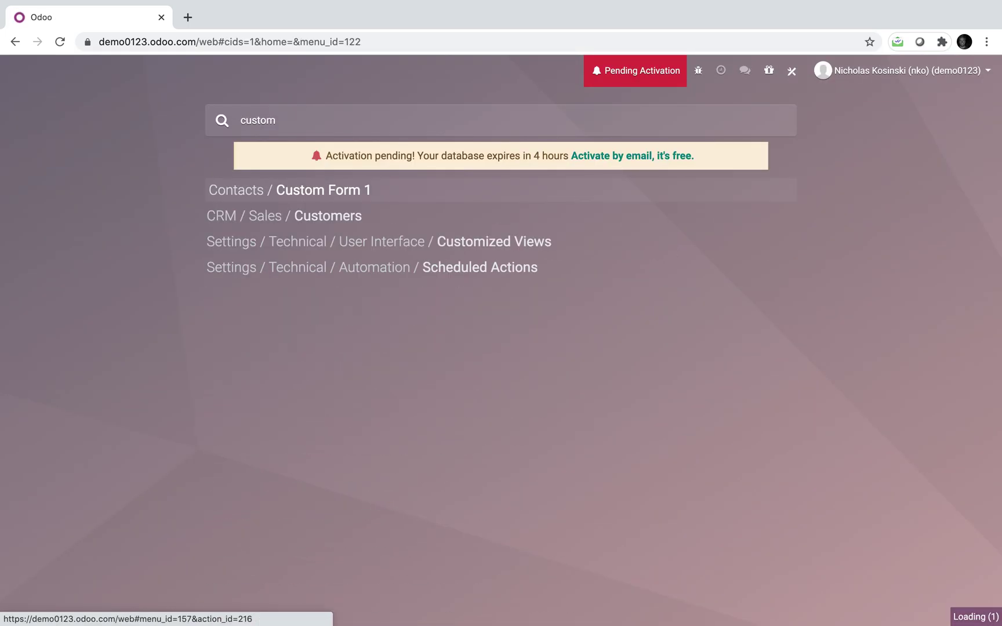
{"action": "left_click", "coordinate": [133, 239]}
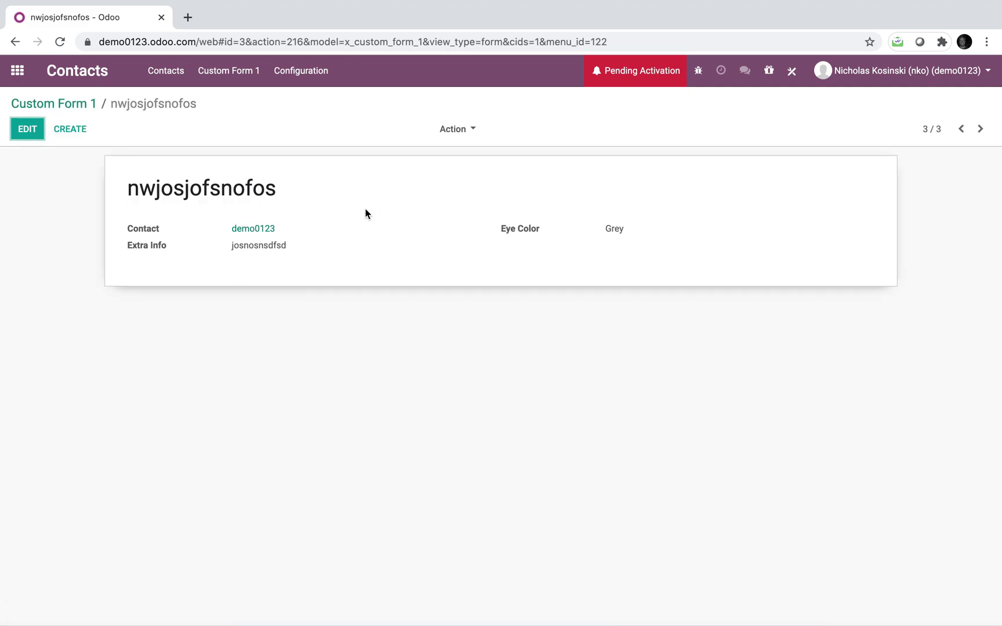
Return to the public website homepage through the Website app.
{"action": "left_click", "coordinate": [29, 84]}
{"action": "type", "text": "websi"}
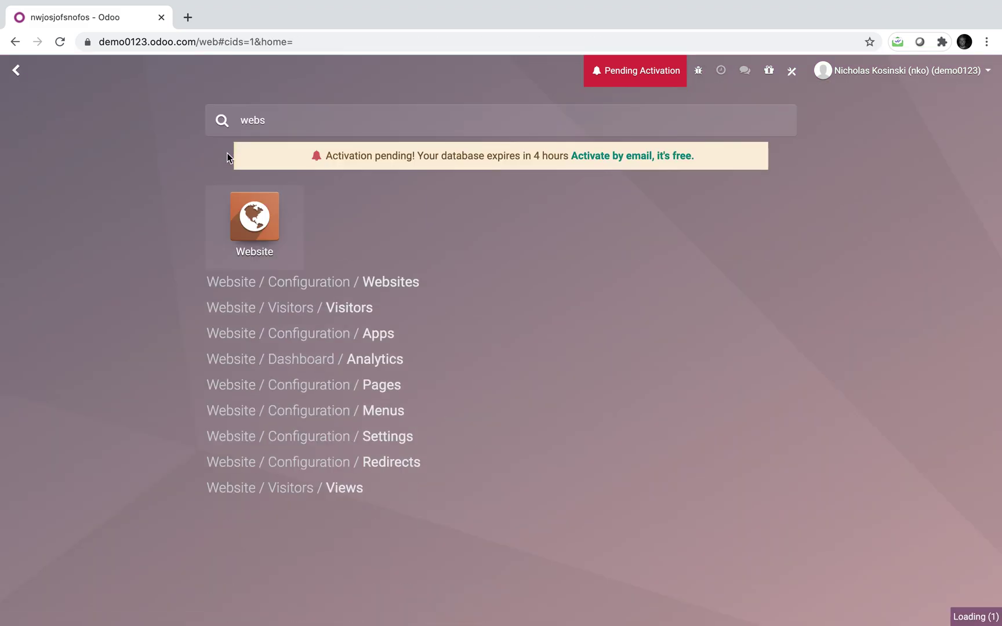
{"action": "key", "text": "Return"}
{"action": "left_click", "coordinate": [62, 136]}
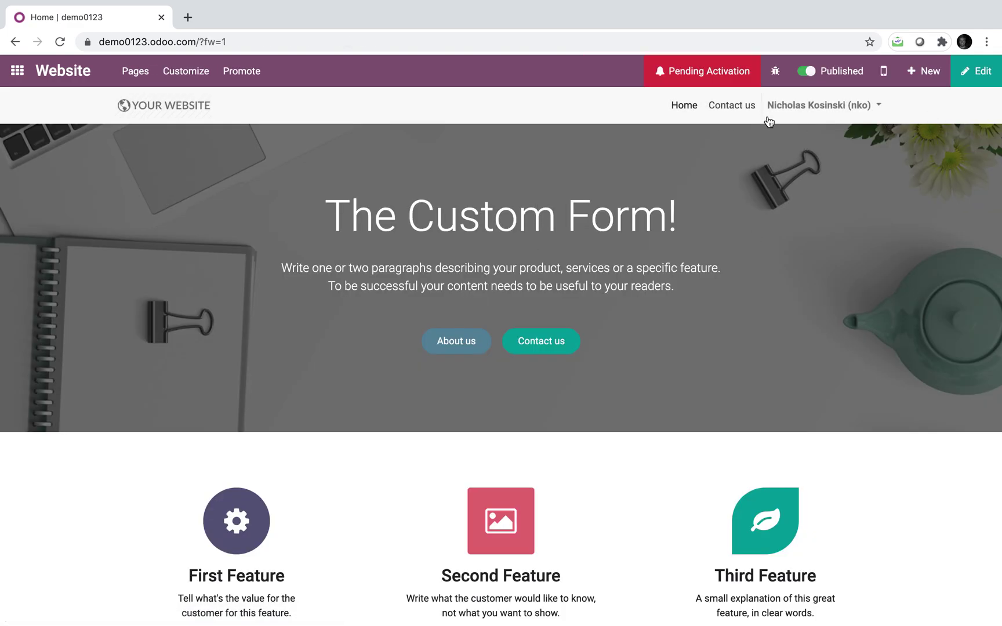
Enter and leave the homepage editor without changing anything.
{"action": "left_click", "coordinate": [966, 74]}
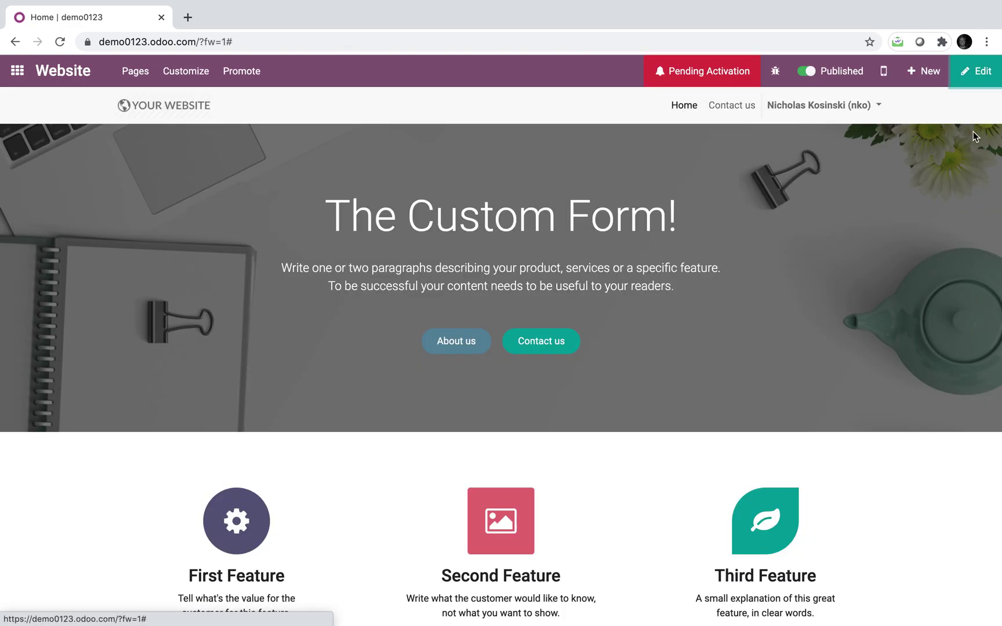
{"action": "left_click", "coordinate": [680, 100]}
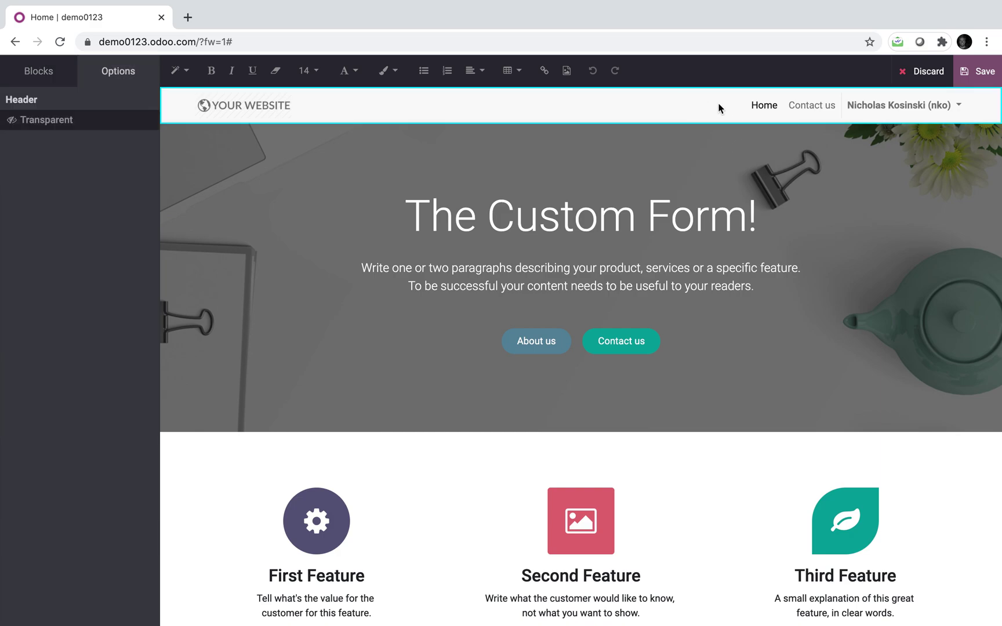
{"action": "left_click", "coordinate": [974, 72]}
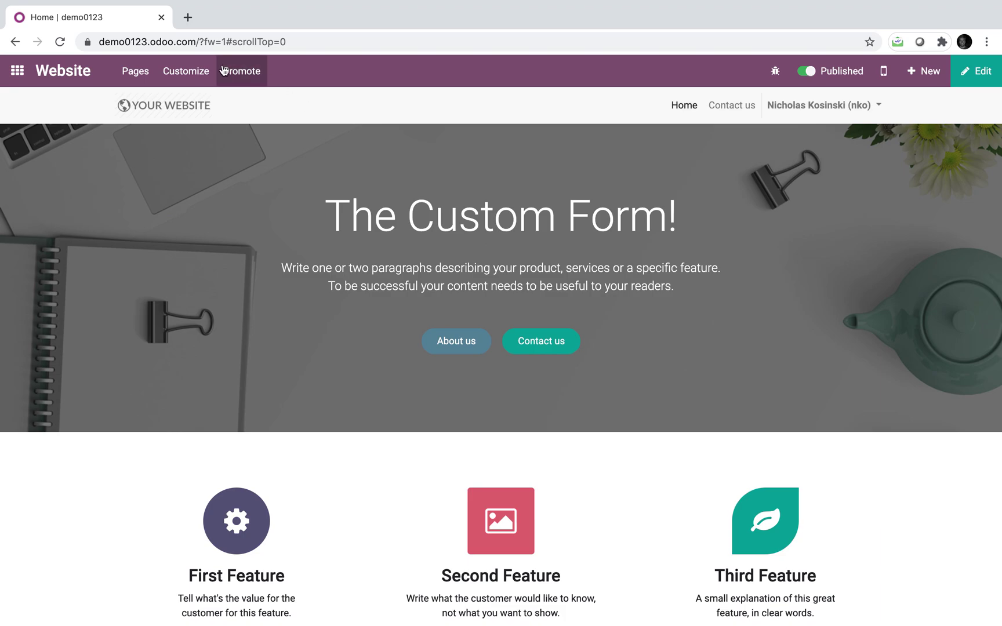
Browse the Customize and Pages menus and open the Edit Menu dialog.
{"action": "left_click", "coordinate": [189, 72]}
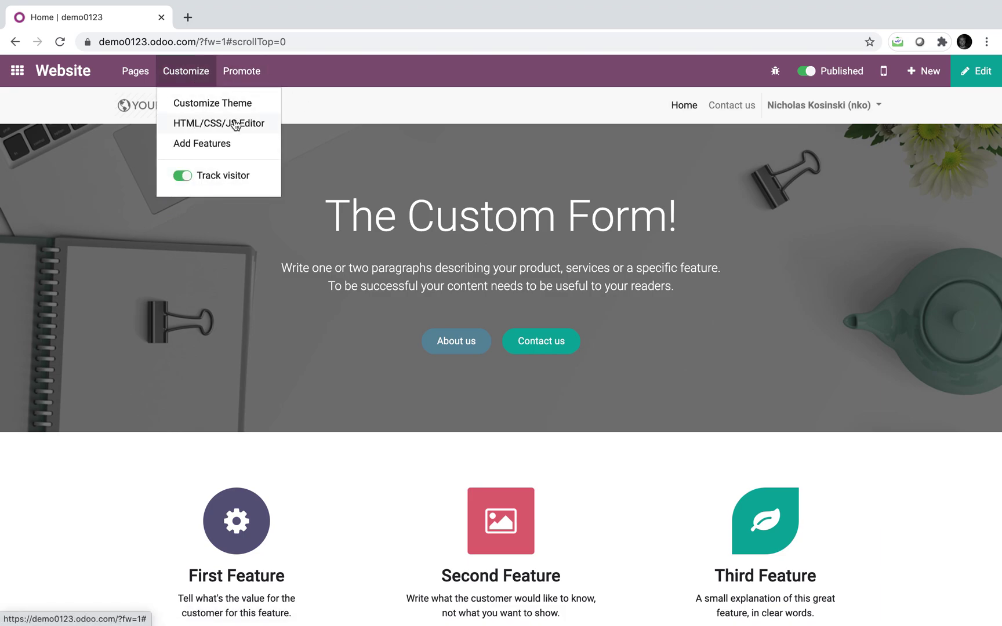
{"action": "left_click", "coordinate": [132, 74]}
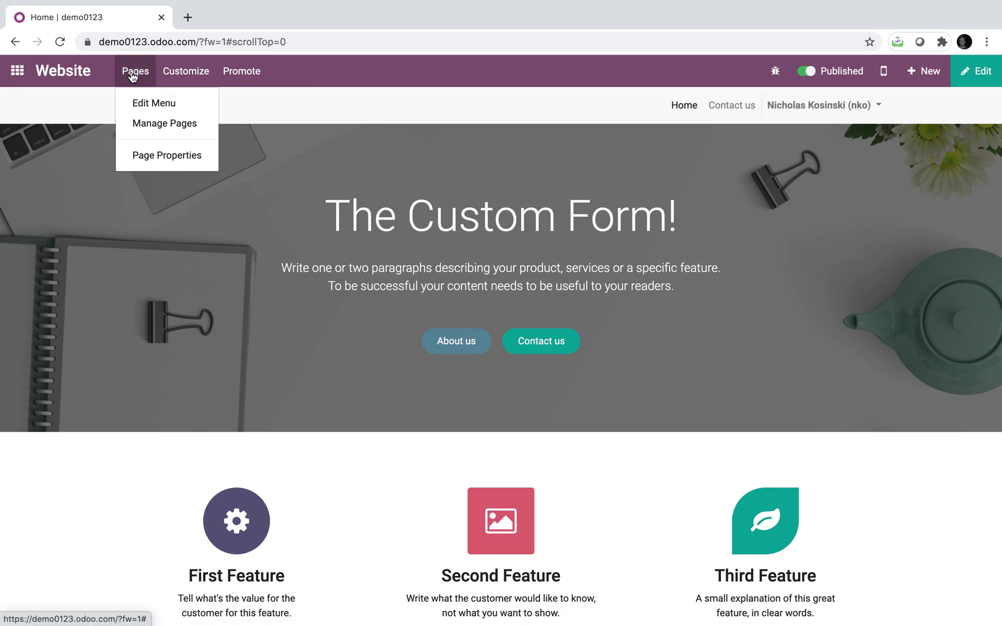
{"action": "left_click", "coordinate": [137, 107]}
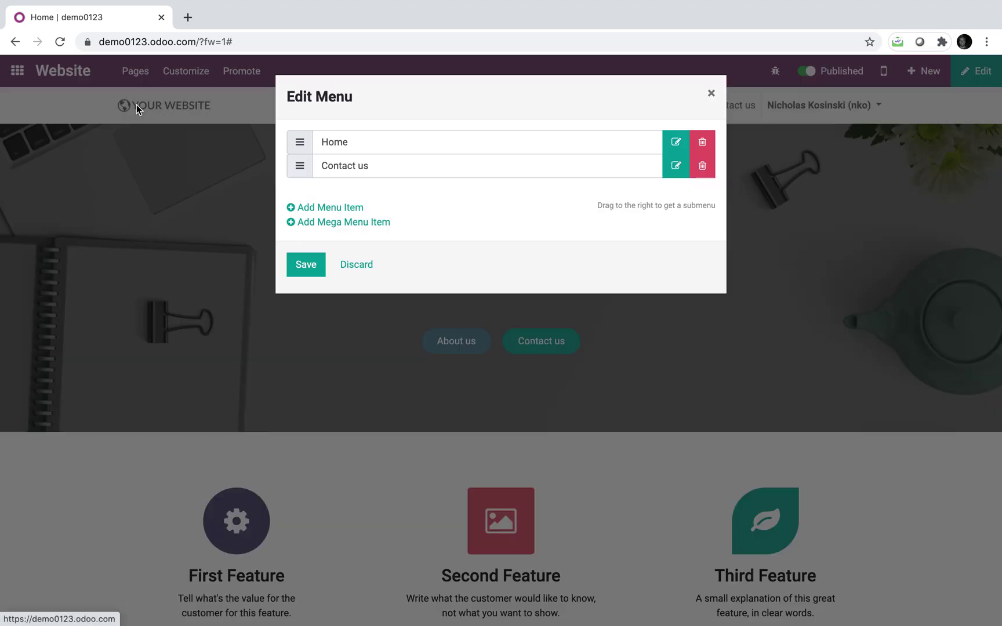
{"action": "left_click", "coordinate": [352, 208]}
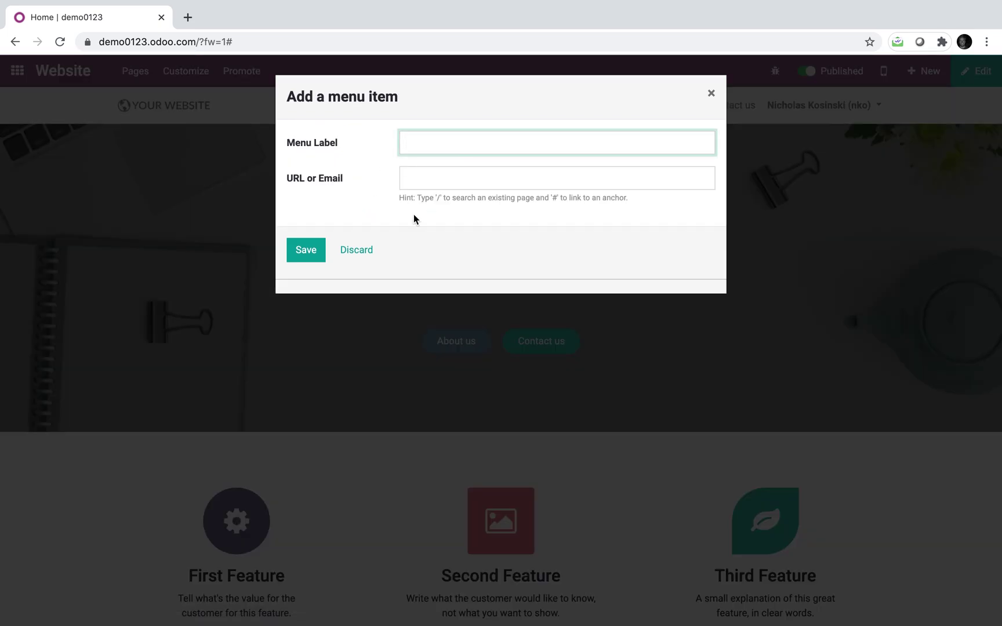
{"action": "left_click", "coordinate": [362, 255]}
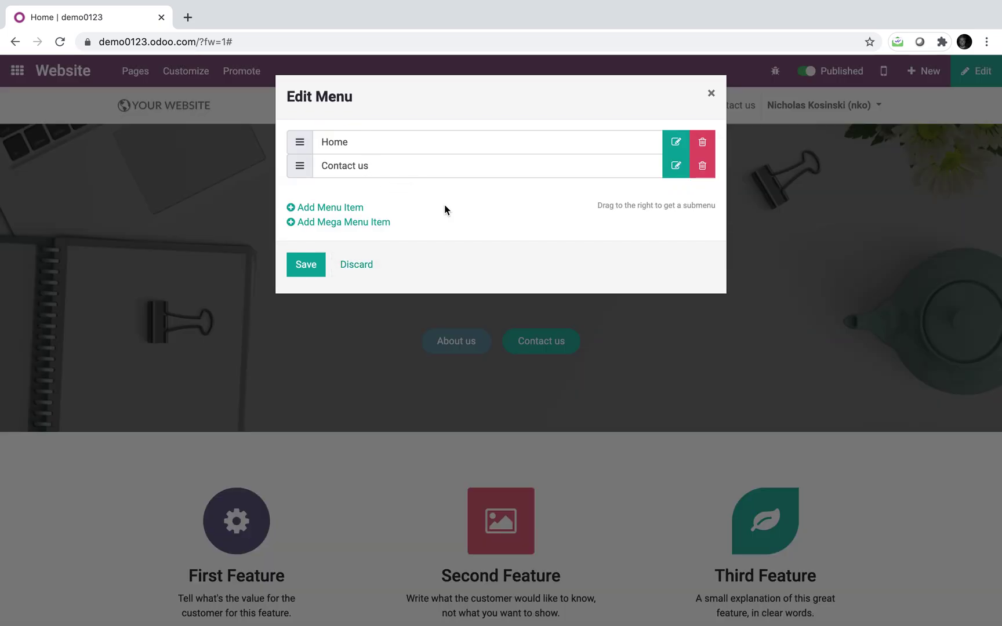
{"action": "left_click", "coordinate": [364, 230]}
{"action": "left_click", "coordinate": [374, 205]}
{"action": "left_click", "coordinate": [708, 91]}
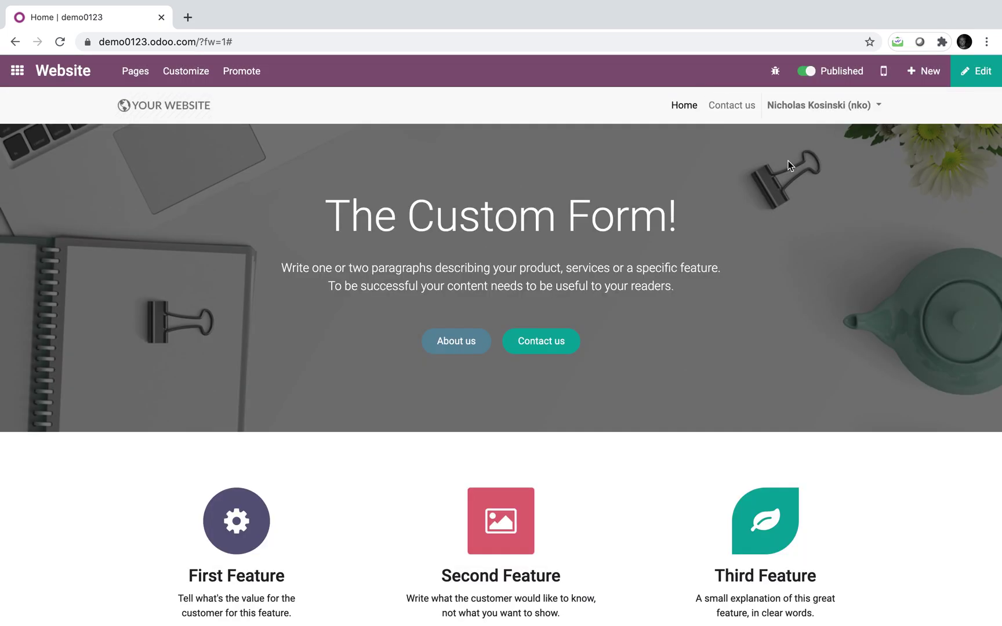
{"action": "scroll", "coordinate": [537, 406], "scroll_direction": "down", "scroll_amount": 6}
{"action": "scroll", "coordinate": [544, 521], "scroll_direction": "up", "scroll_amount": 6}
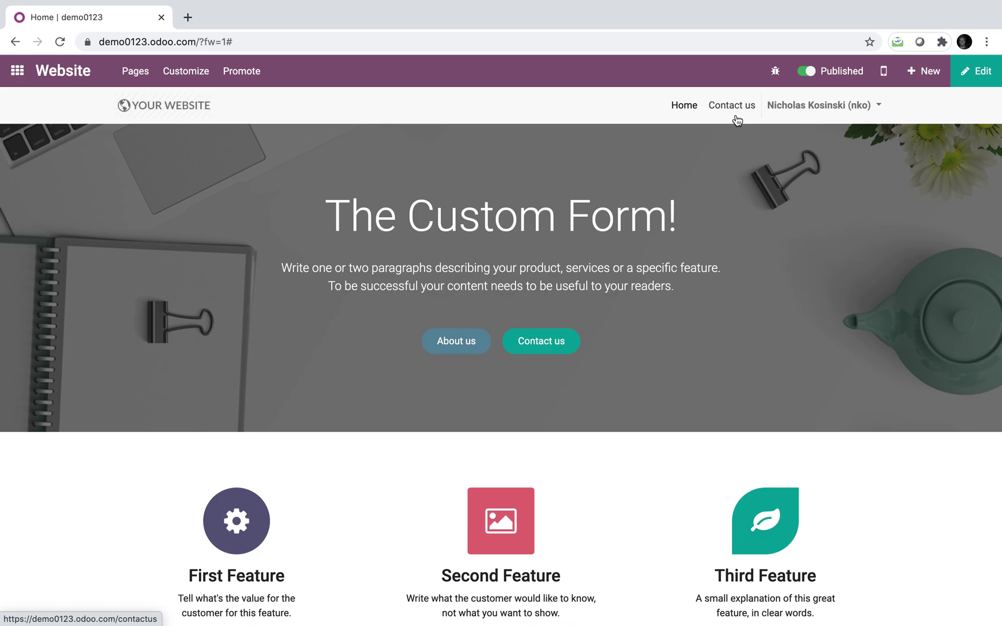
{"action": "scroll", "coordinate": [686, 394], "scroll_direction": "down", "scroll_amount": 7}
{"action": "scroll", "coordinate": [688, 376], "scroll_direction": "up", "scroll_amount": 8}
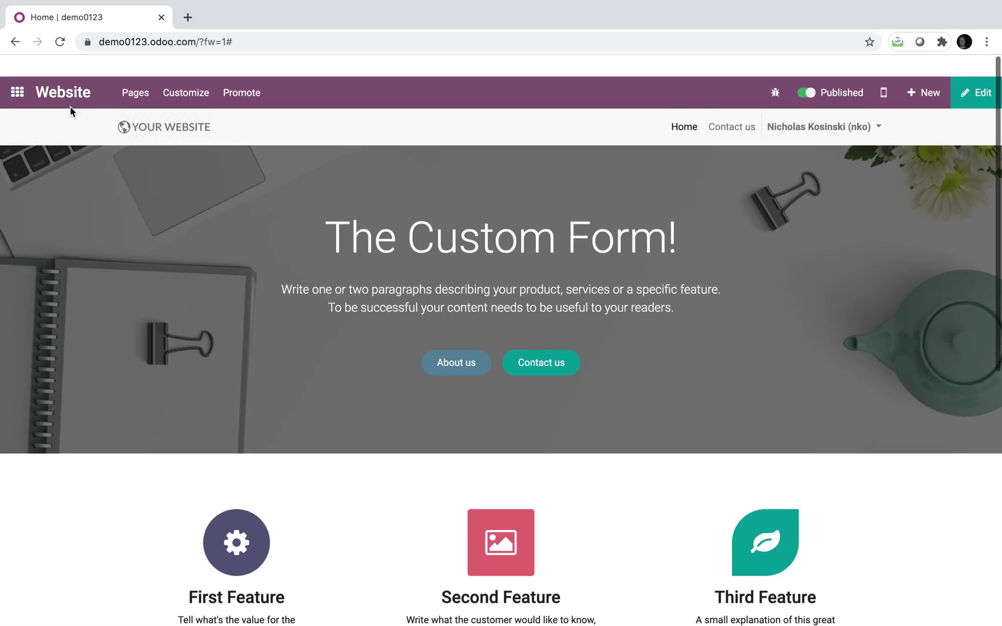
Open the Custom Form 1 list view in Studio.
{"action": "left_click", "coordinate": [29, 67]}
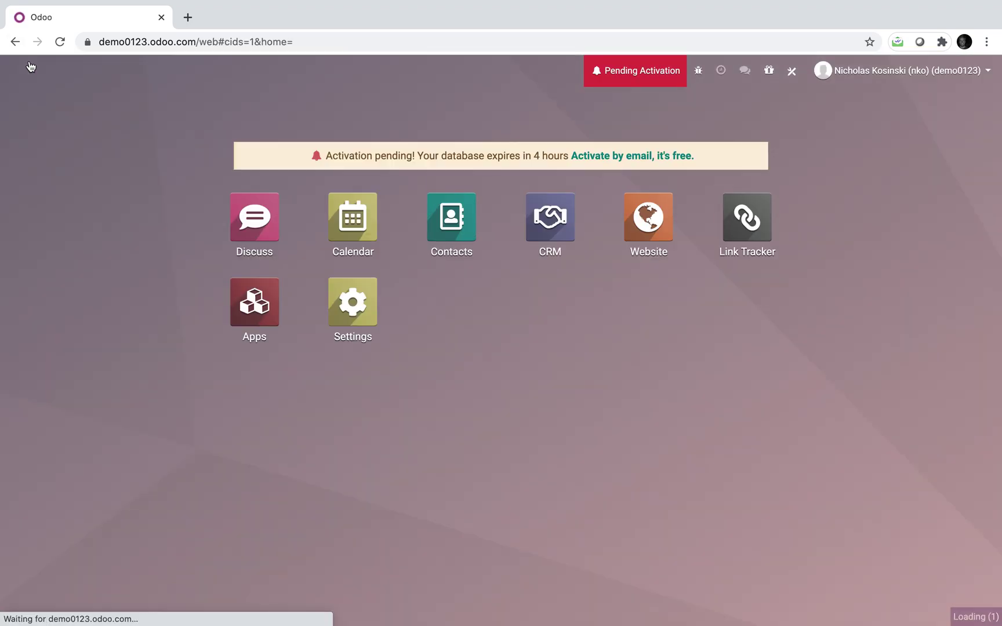
{"action": "type", "text": "custom"}
{"action": "key", "text": "Return"}
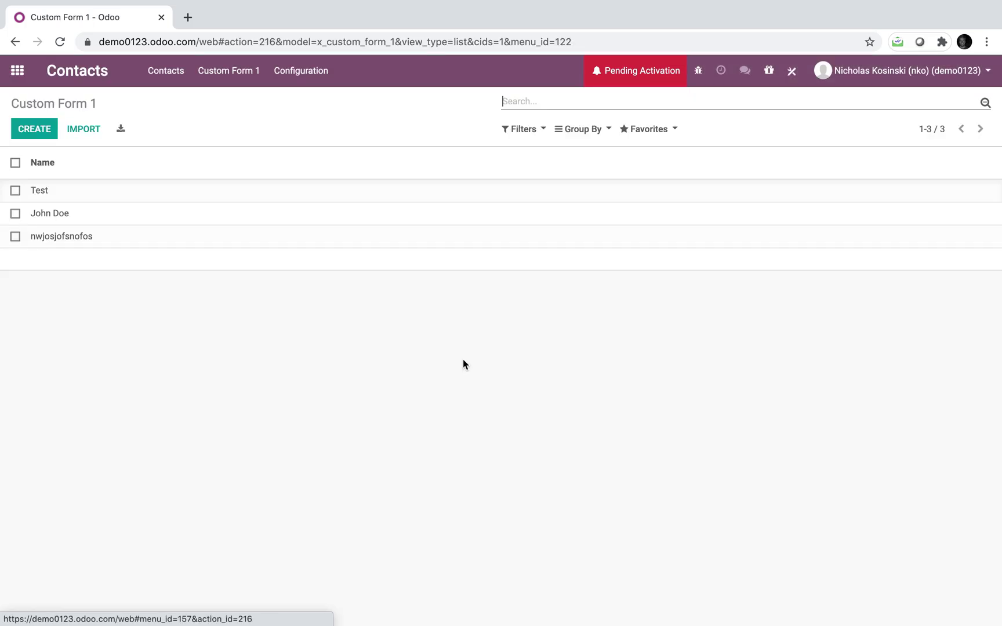
{"action": "left_click", "coordinate": [791, 70]}
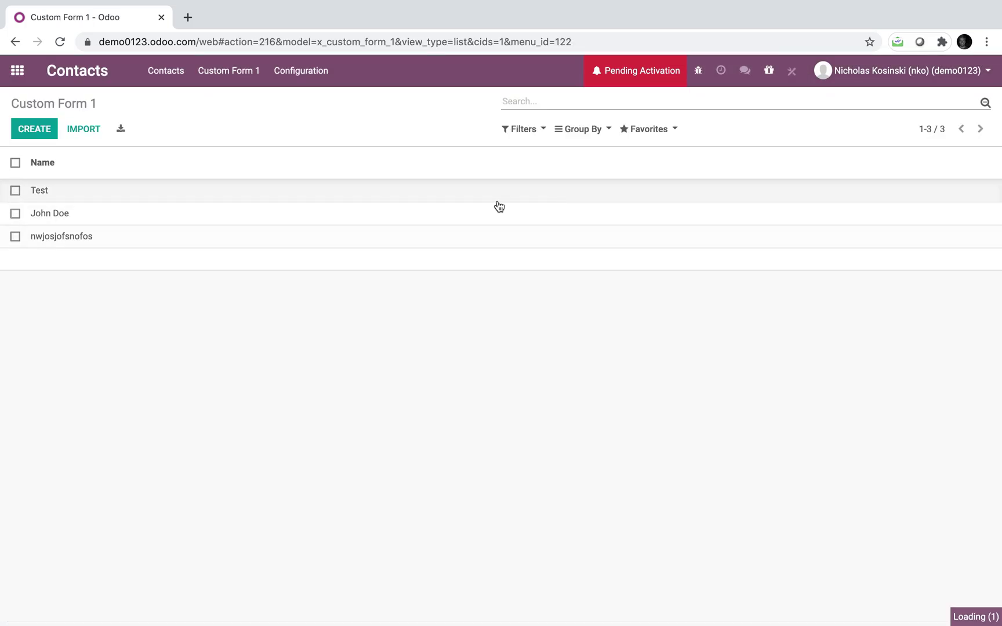
{"action": "scroll", "coordinate": [136, 535], "scroll_direction": "down", "scroll_amount": 2}
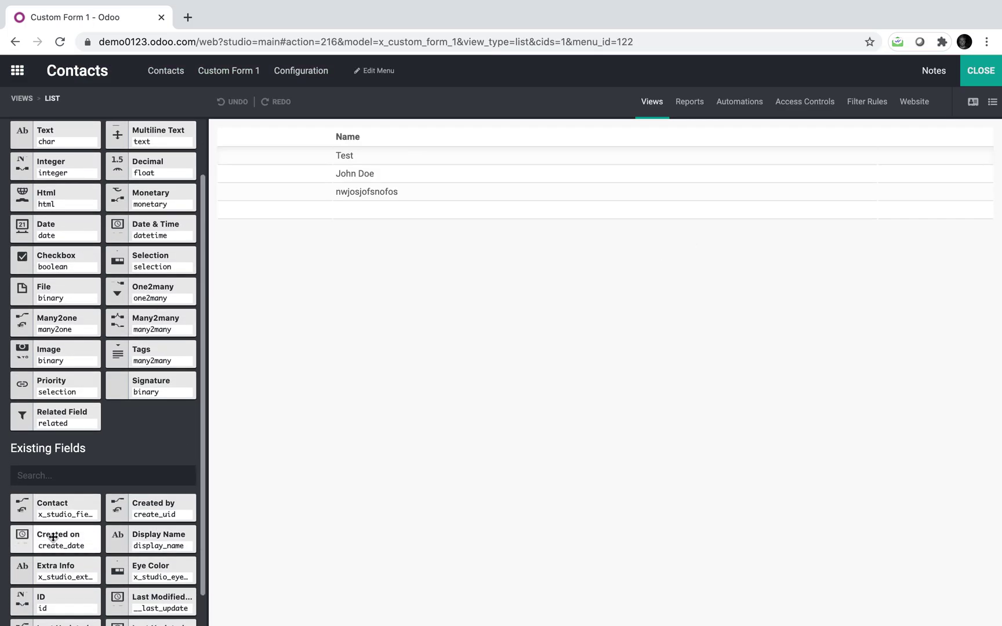
Add Eye Color, Created on, Created by, Extra Info, Last Updated on and Display Name columns.
{"action": "left_click_drag", "start_coordinate": [55, 508], "coordinate": [971, 183]}
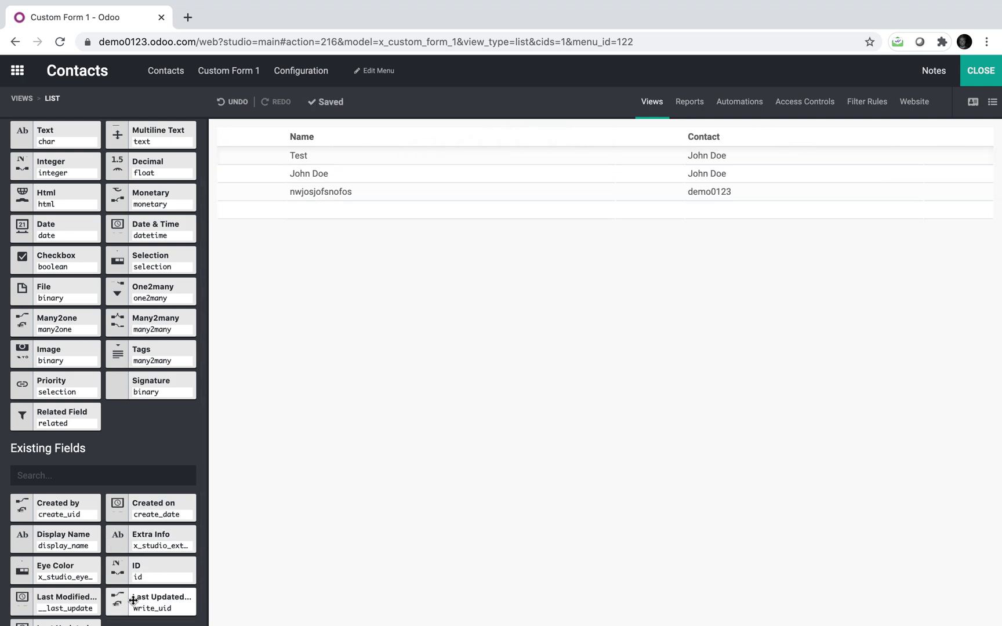
{"action": "left_click_drag", "start_coordinate": [93, 591], "coordinate": [575, 175]}
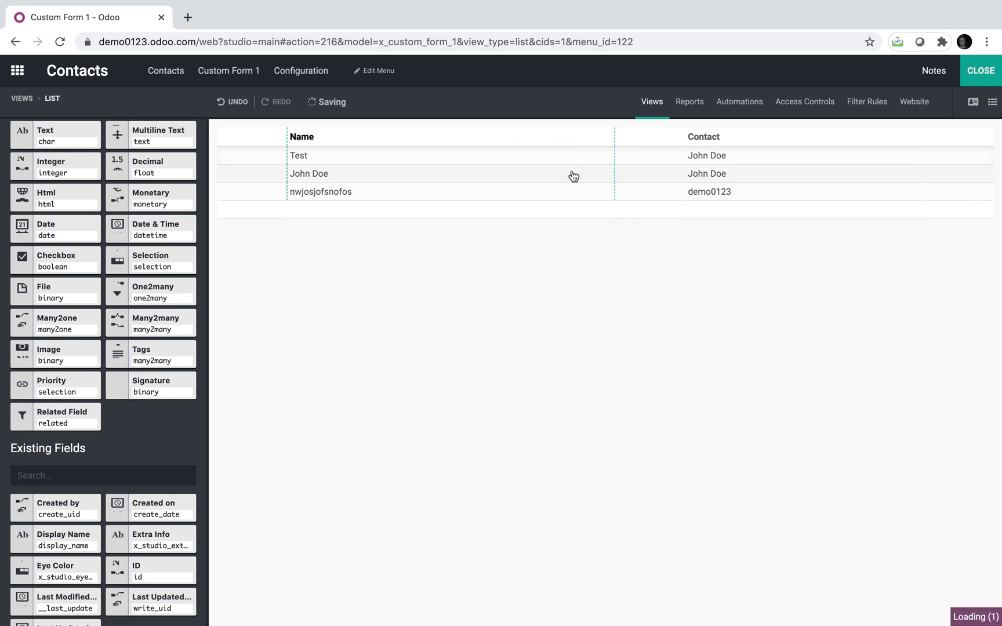
{"action": "left_click_drag", "start_coordinate": [148, 508], "coordinate": [948, 157]}
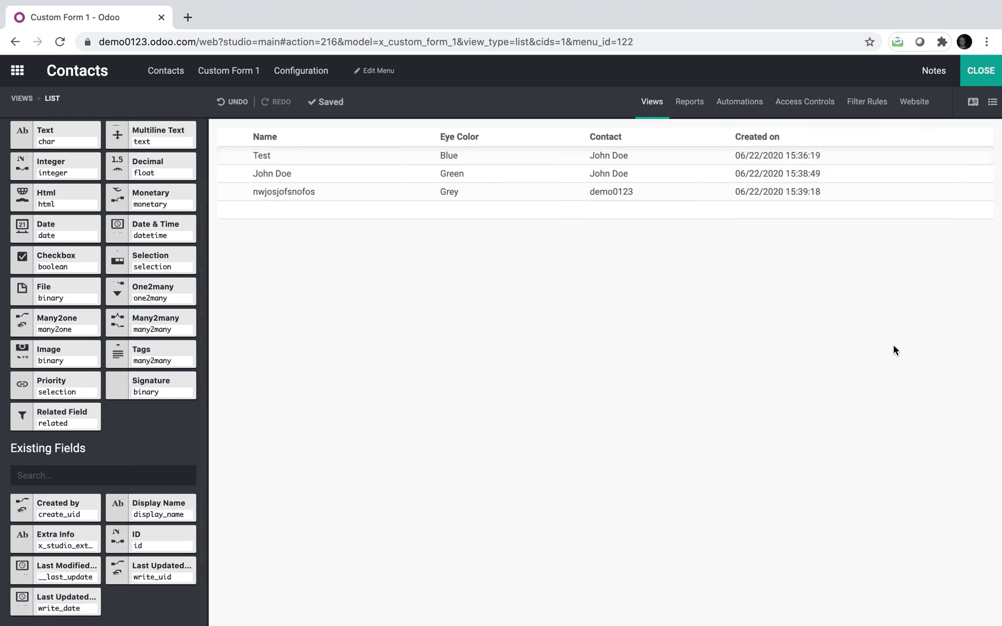
{"action": "left_click_drag", "start_coordinate": [58, 508], "coordinate": [217, 308]}
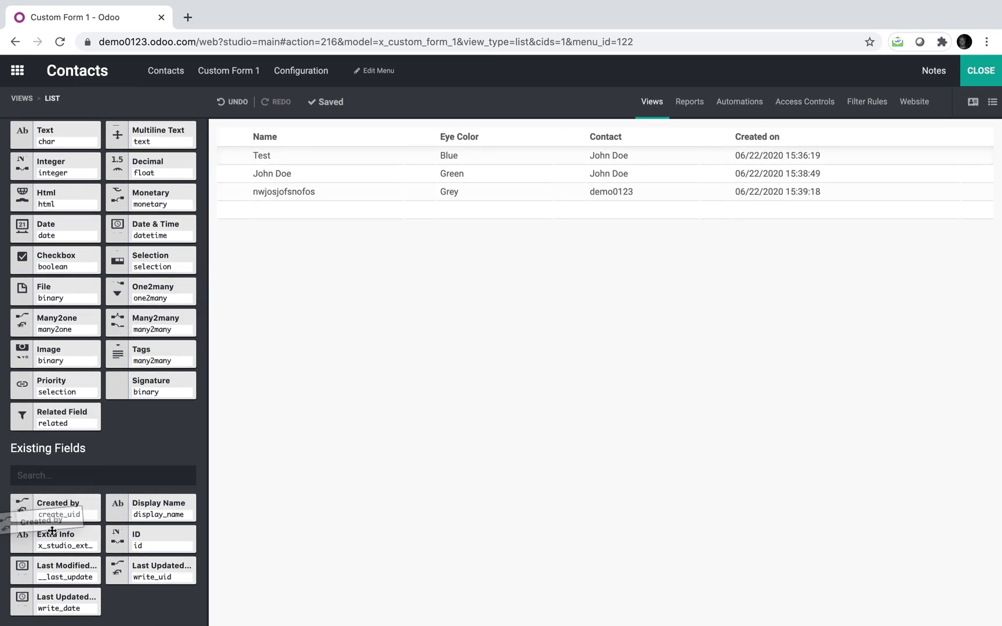
{"action": "left_click_drag", "start_coordinate": [58, 537], "coordinate": [393, 204]}
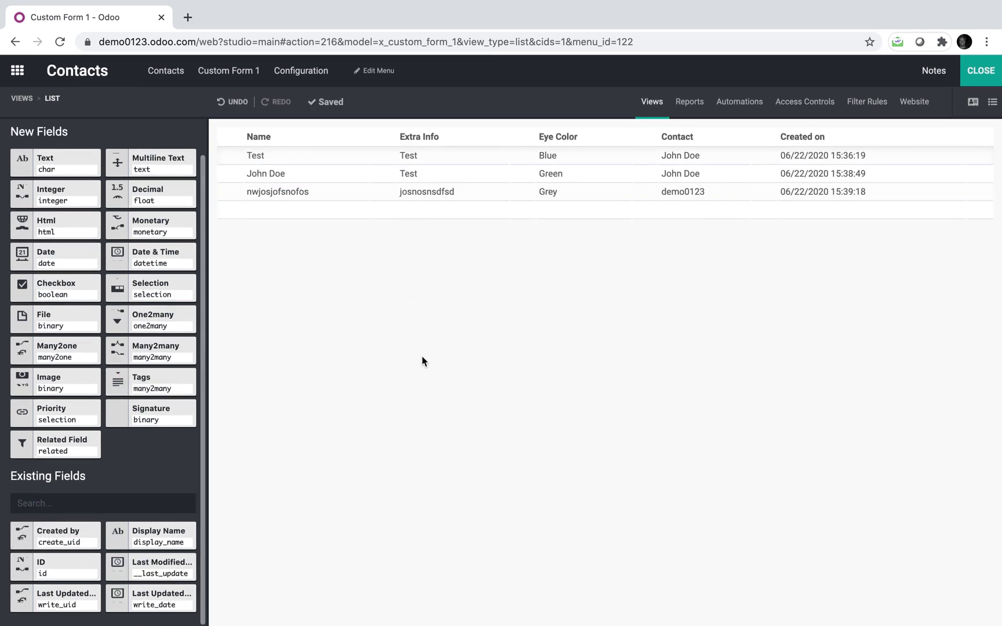
{"action": "left_click_drag", "start_coordinate": [159, 611], "coordinate": [896, 194]}
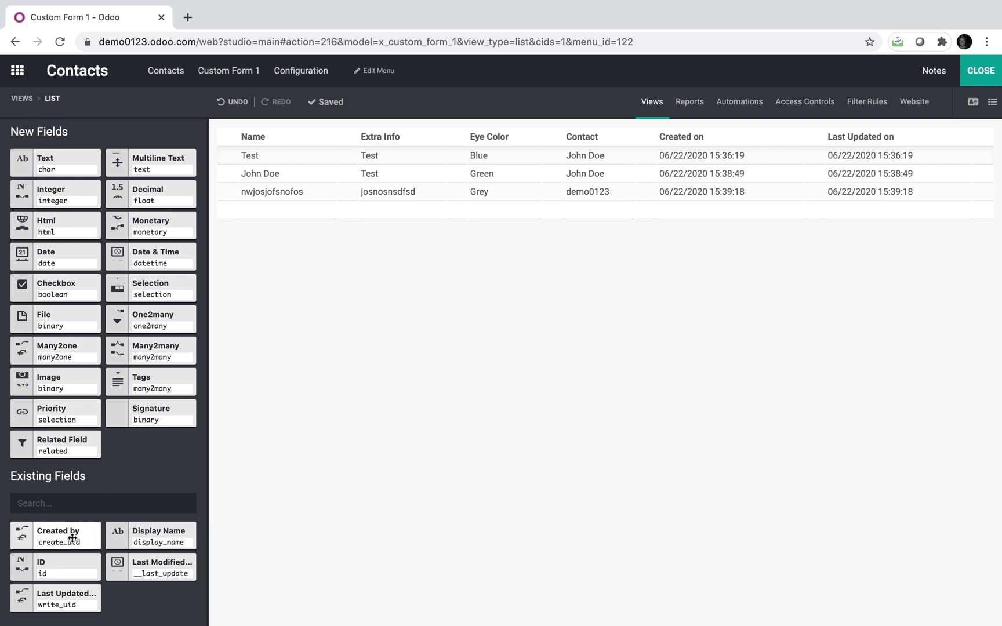
{"action": "left_click_drag", "start_coordinate": [155, 541], "coordinate": [239, 156]}
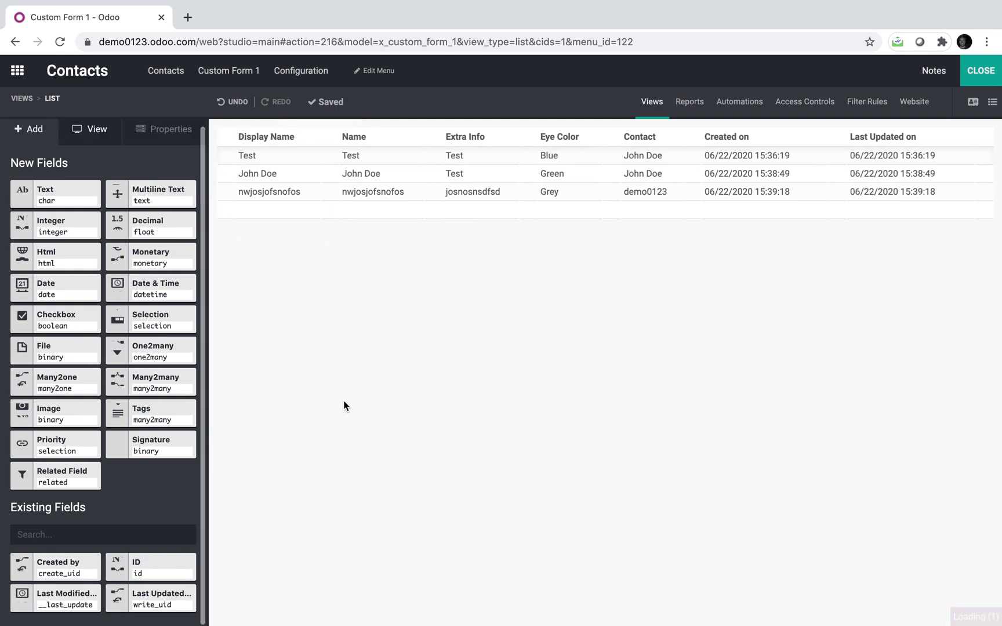
Relabel the Display Name column 'title'.
{"action": "left_click", "coordinate": [270, 154]}
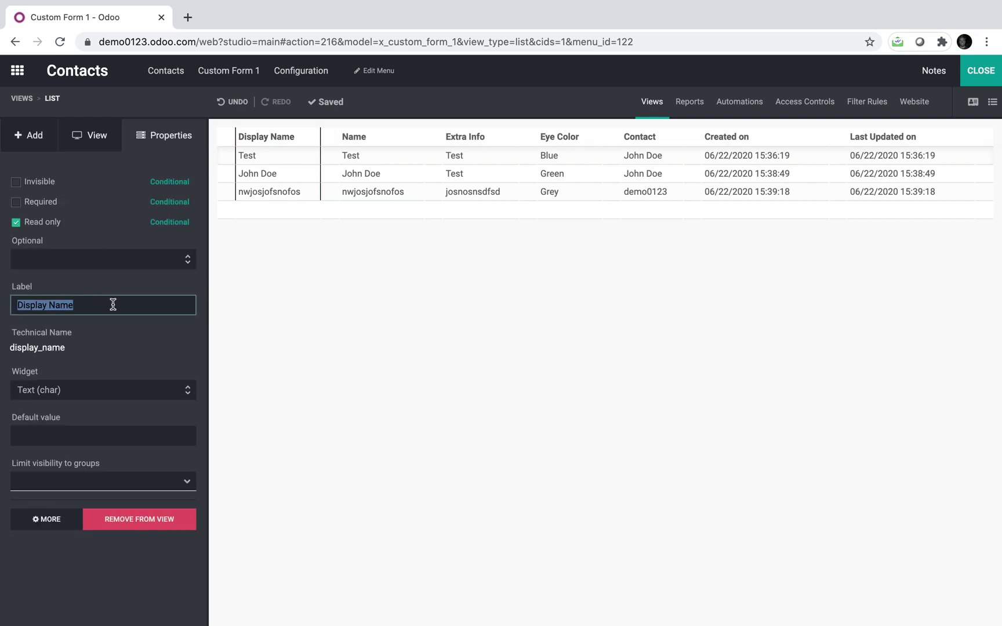
{"action": "type", "text": "tit"}
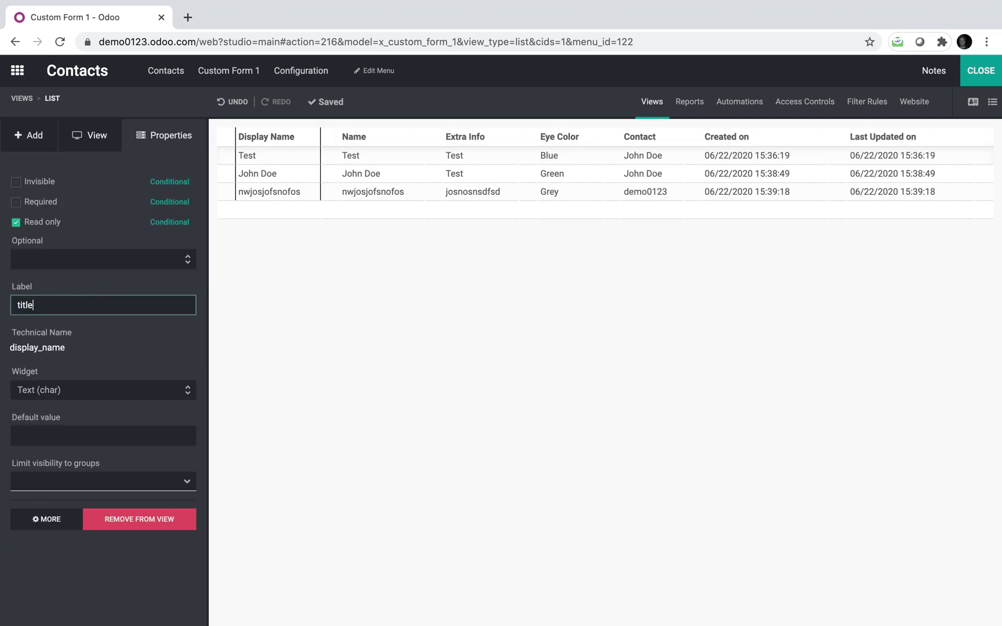
{"action": "type", "text": "le"}
{"action": "left_click", "coordinate": [361, 338]}
{"action": "left_click", "coordinate": [690, 102]}
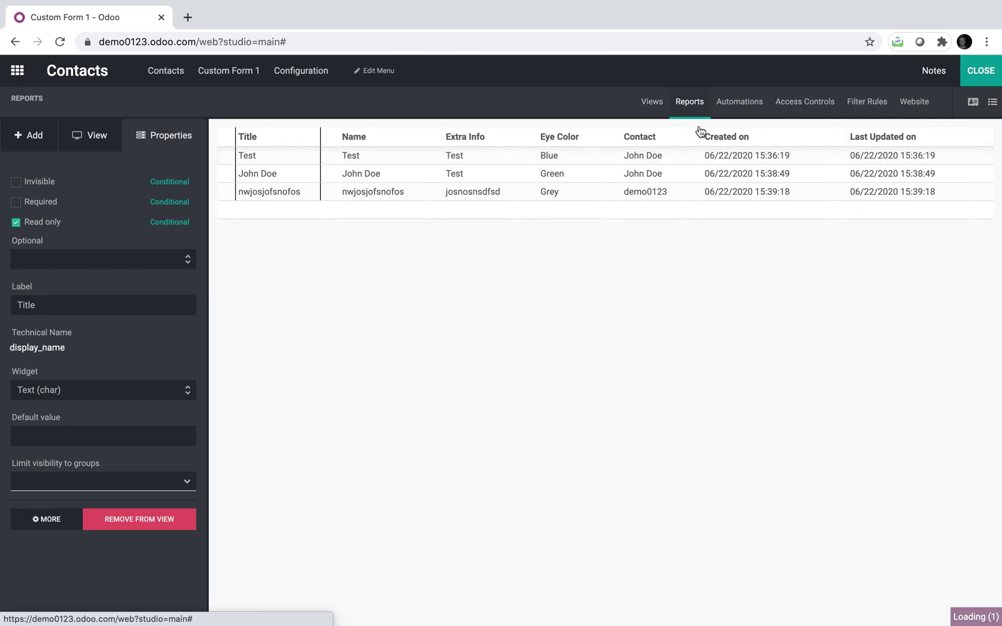
Create a blank report, try a docs (Custom Form 1) data table, cancel it and close Studio.
{"action": "left_click", "coordinate": [36, 163]}
{"action": "left_click", "coordinate": [375, 319]}
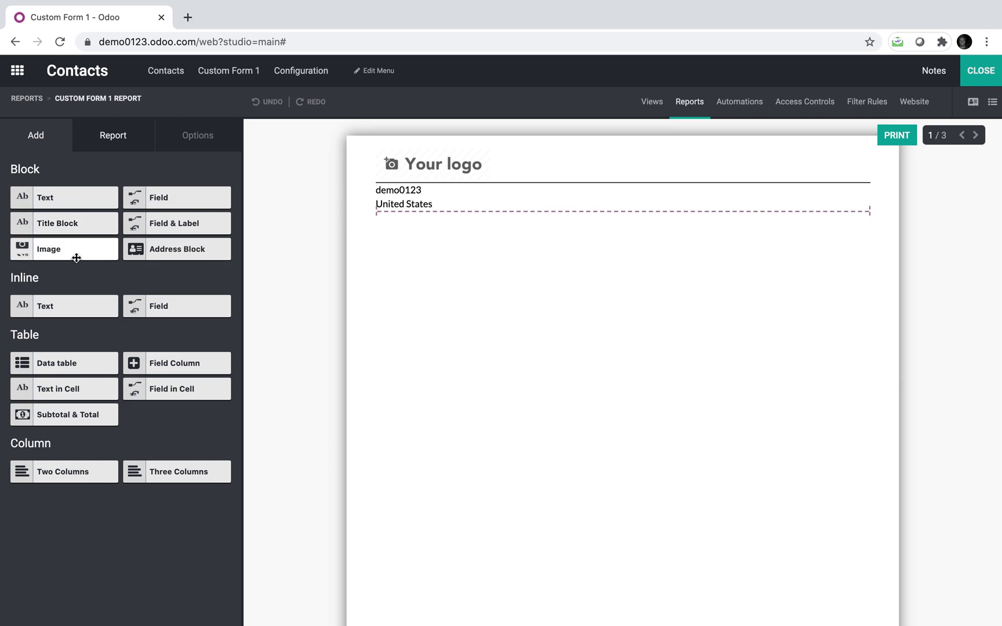
{"action": "left_click_drag", "start_coordinate": [64, 363], "coordinate": [559, 245]}
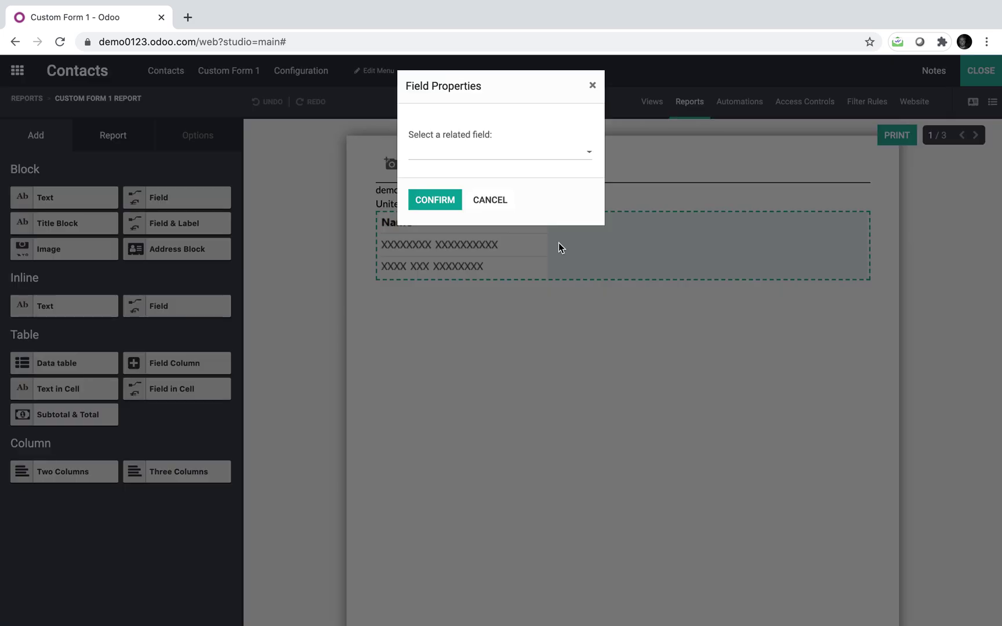
{"action": "left_click", "coordinate": [454, 156]}
{"action": "left_click", "coordinate": [542, 227]}
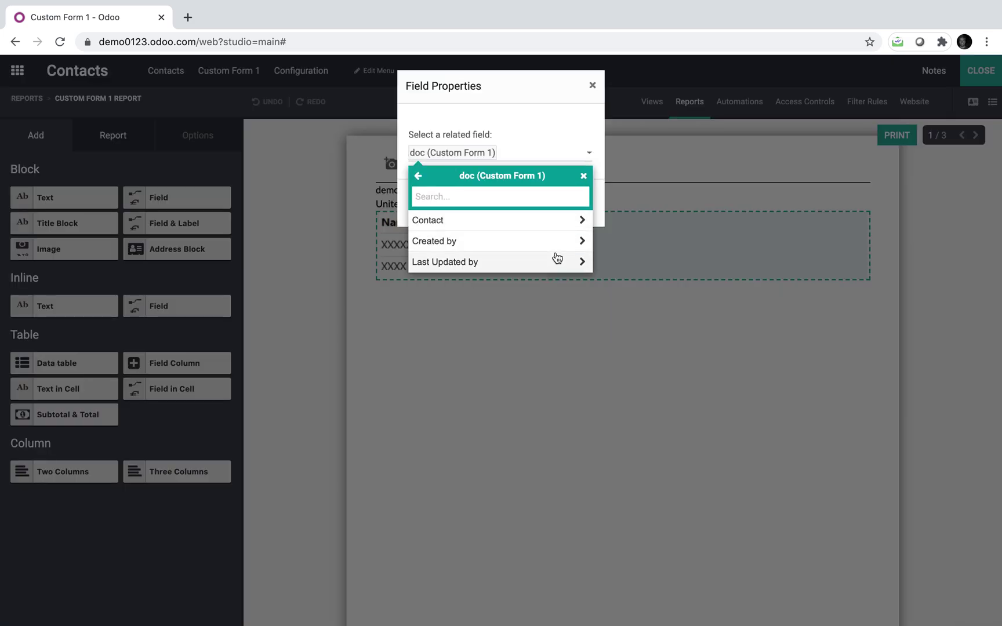
{"action": "left_click", "coordinate": [419, 176]}
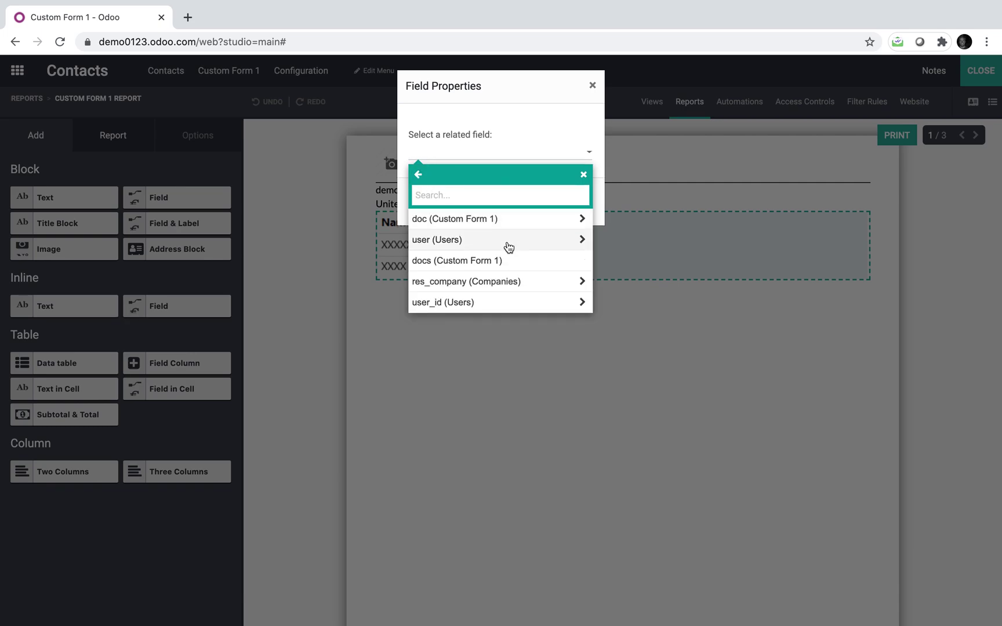
{"action": "left_click", "coordinate": [517, 255]}
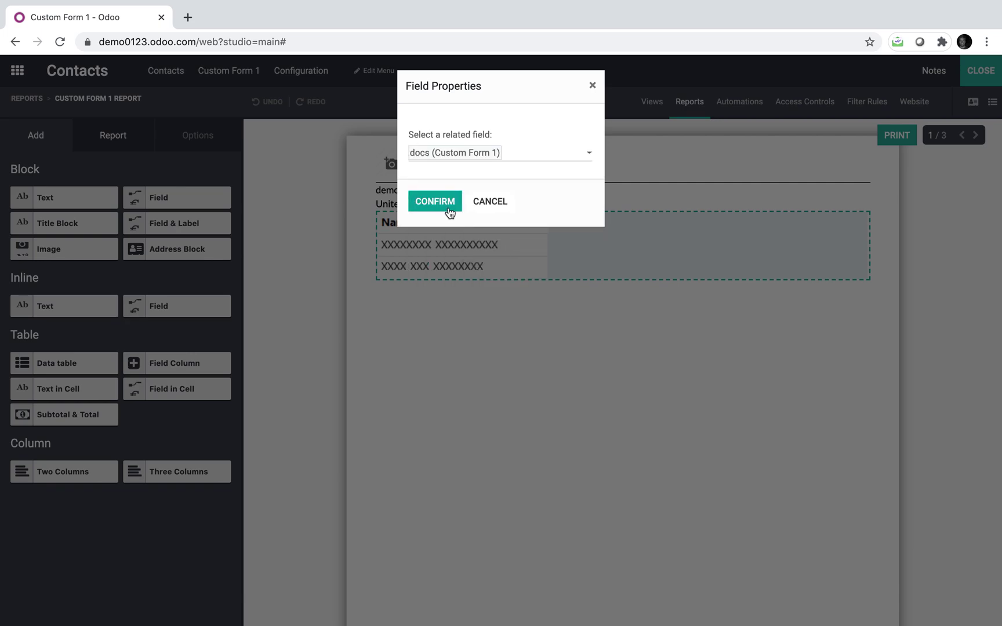
{"action": "left_click", "coordinate": [494, 197]}
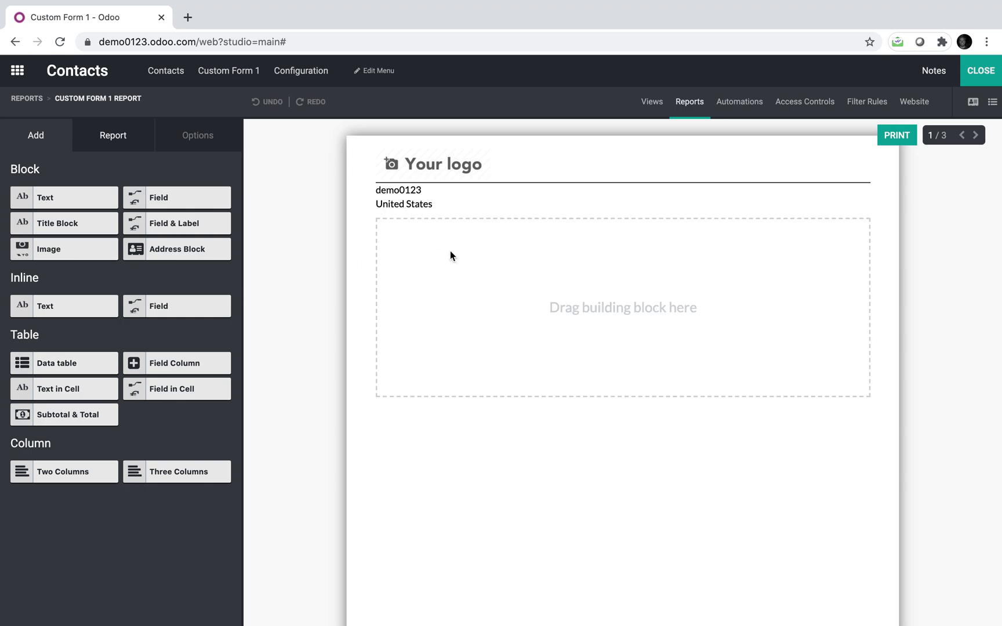
{"action": "left_click", "coordinate": [969, 81]}
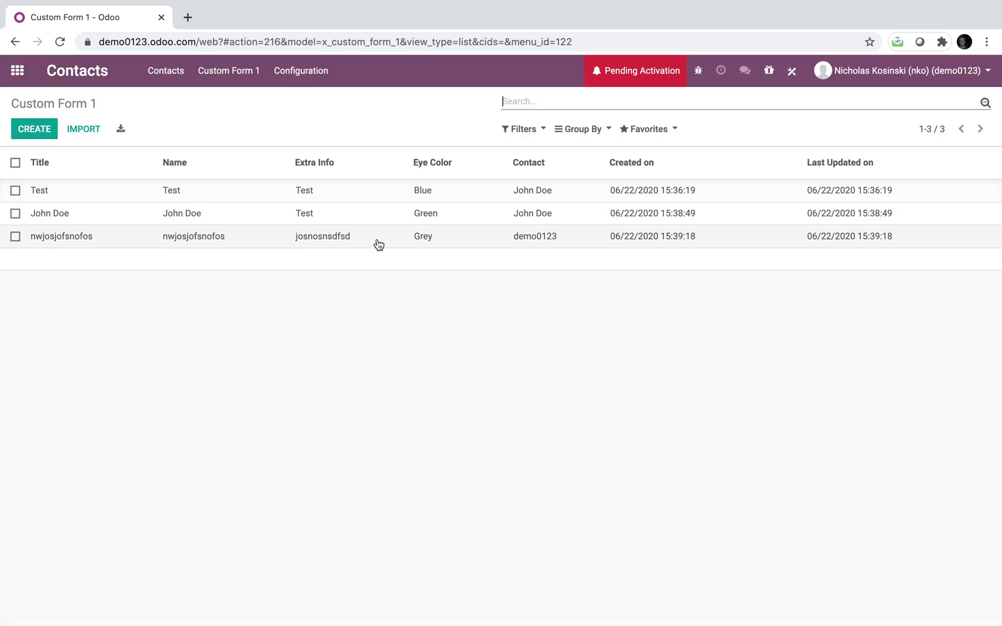
Group the Custom Form 1 list by Eye Color with a custom group.
{"action": "left_click", "coordinate": [582, 128]}
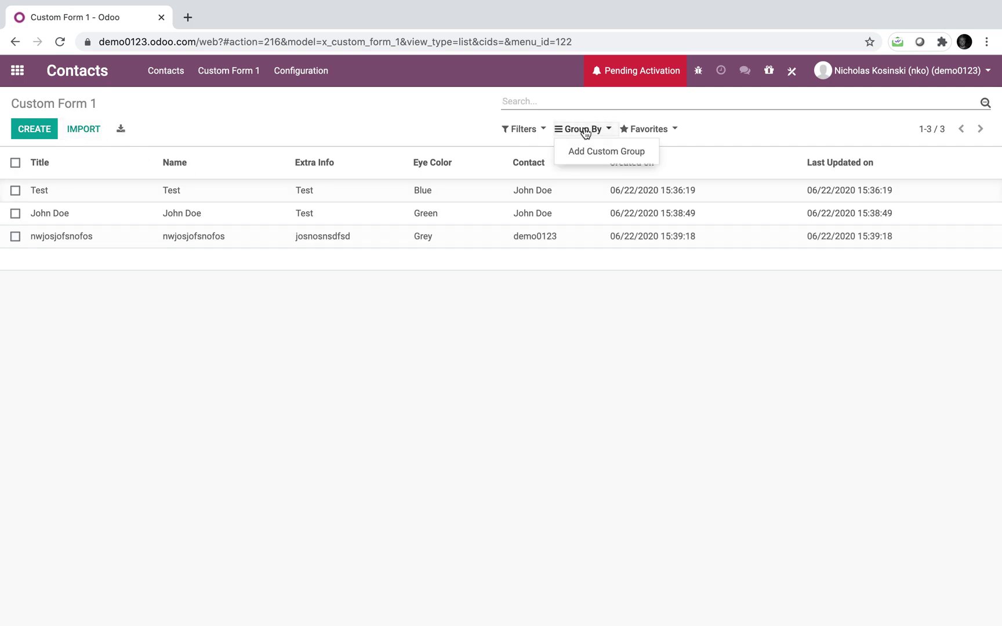
{"action": "left_click", "coordinate": [595, 158]}
{"action": "left_click", "coordinate": [595, 168]}
{"action": "left_click", "coordinate": [587, 218]}
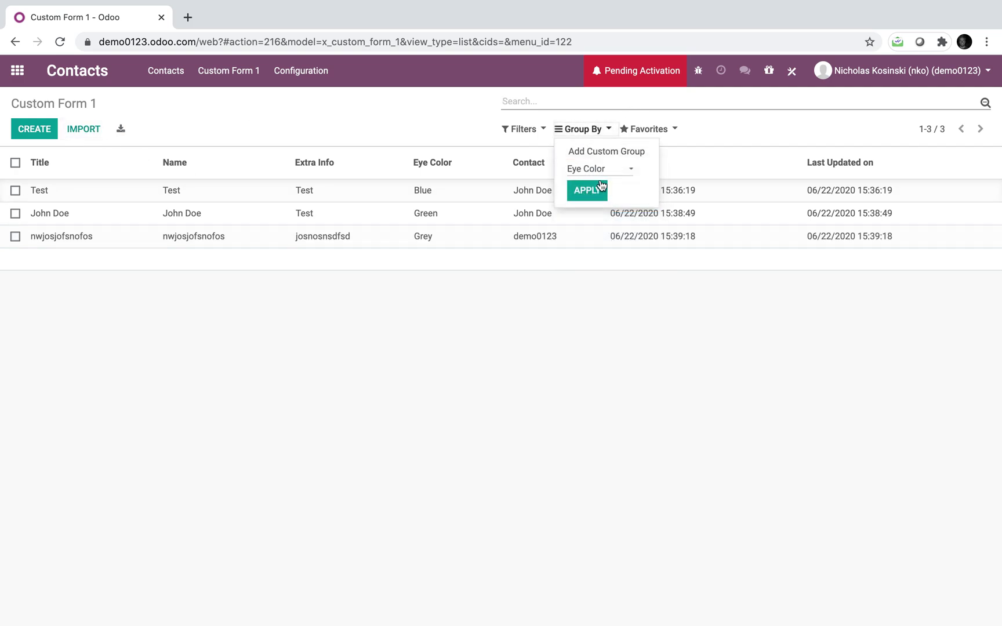
{"action": "left_click", "coordinate": [600, 187]}
Expand the Blue, Green and Grey groups and open the first submitted record.
{"action": "left_click", "coordinate": [243, 193]}
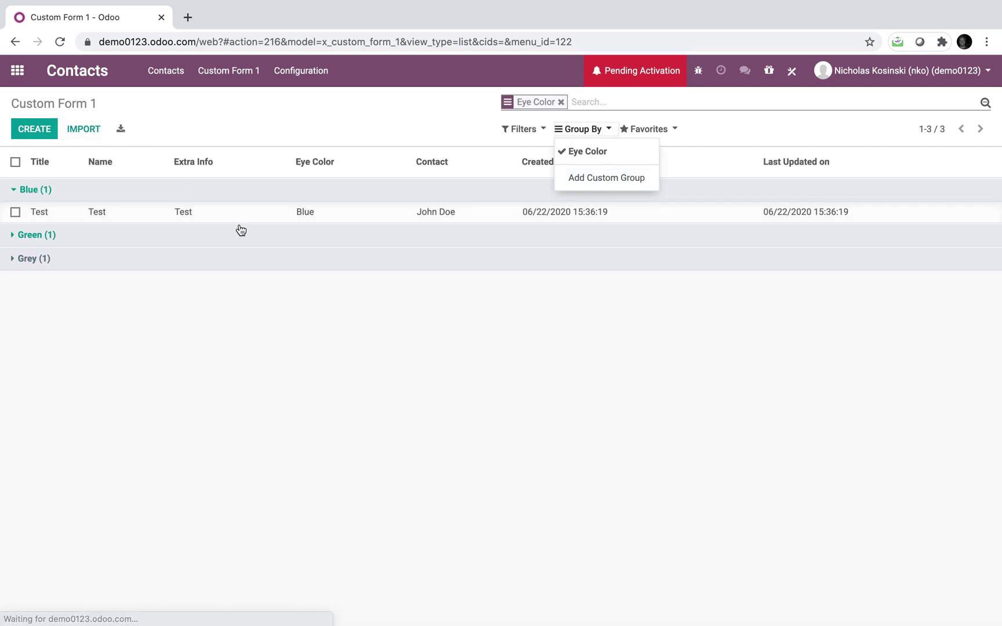
{"action": "left_click", "coordinate": [237, 235]}
{"action": "left_click", "coordinate": [235, 277]}
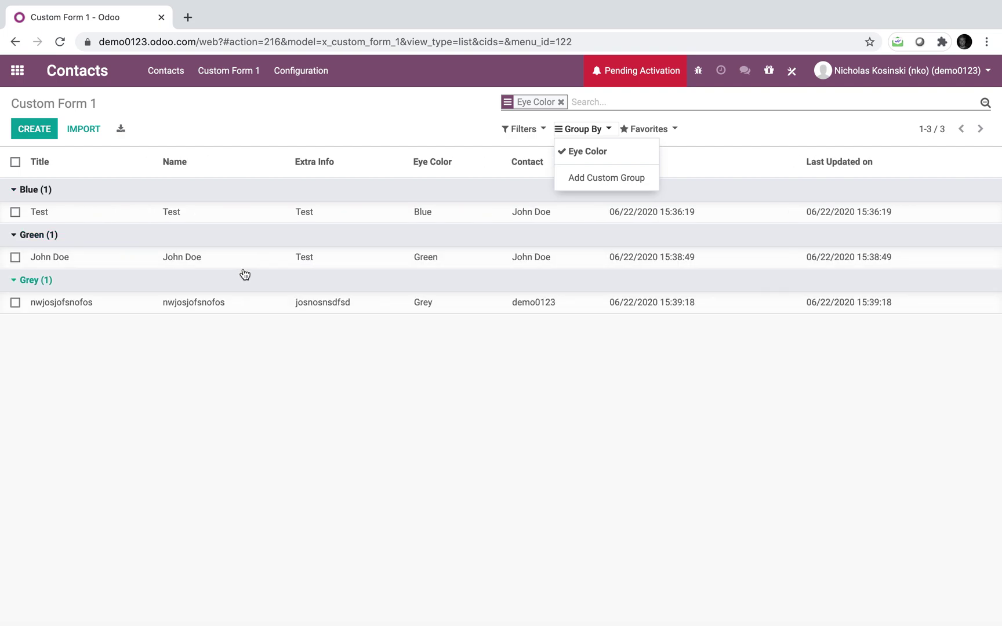
{"action": "left_click", "coordinate": [253, 262]}
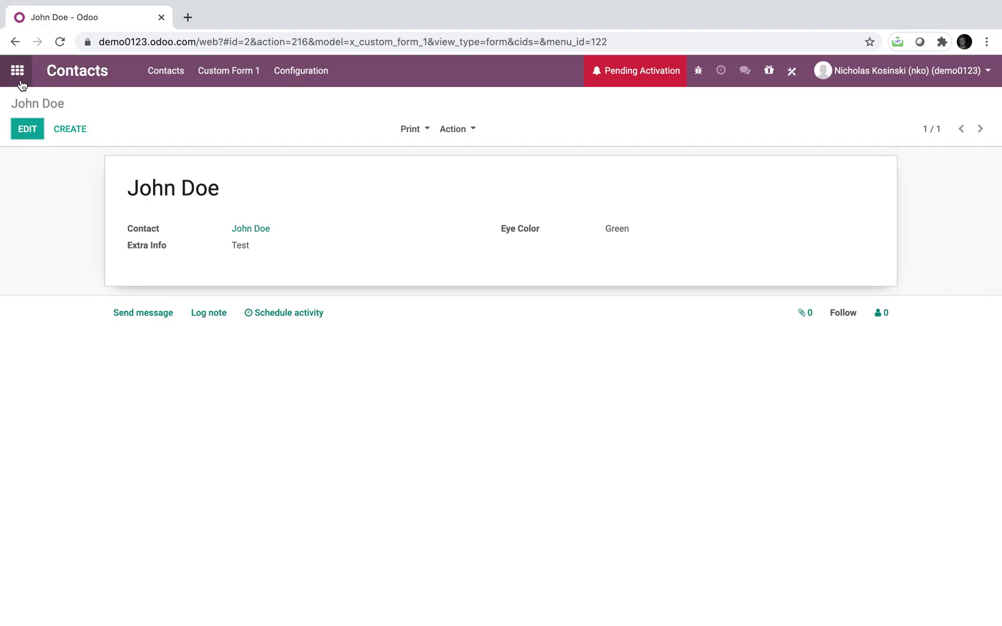
Open the contact's form in Contacts and start Studio on it.
{"action": "left_click", "coordinate": [18, 72]}
{"action": "type", "text": "cont"}
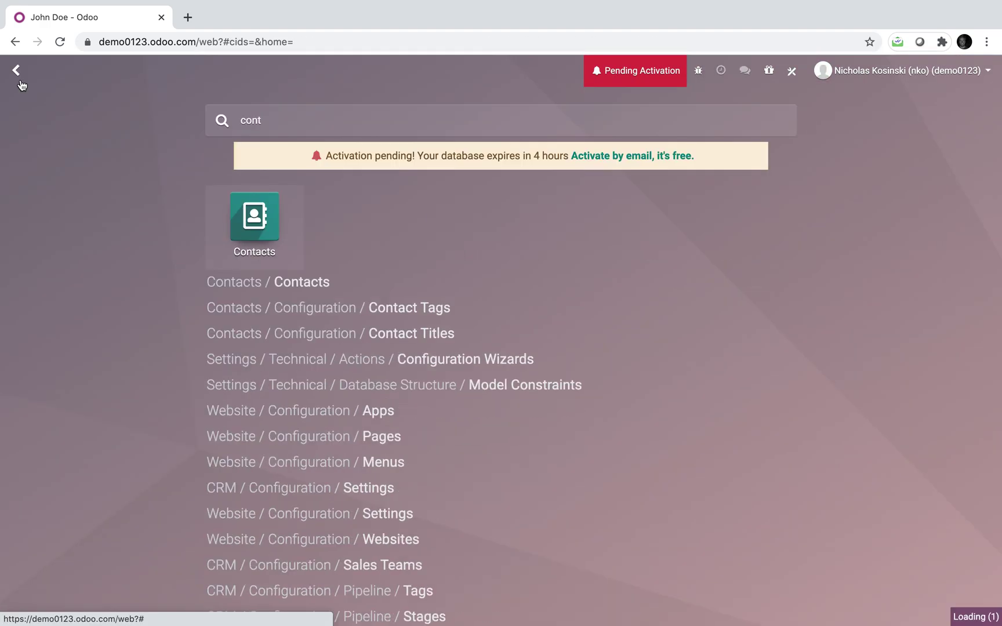
{"action": "type", "text": "jo"}
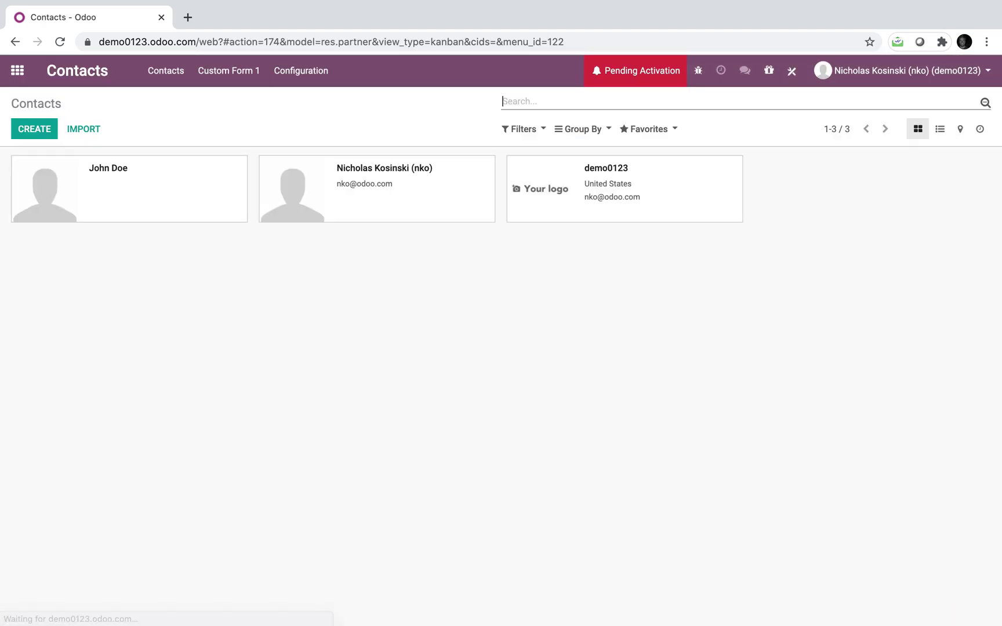
{"action": "left_click", "coordinate": [209, 219]}
{"action": "left_click", "coordinate": [792, 70]}
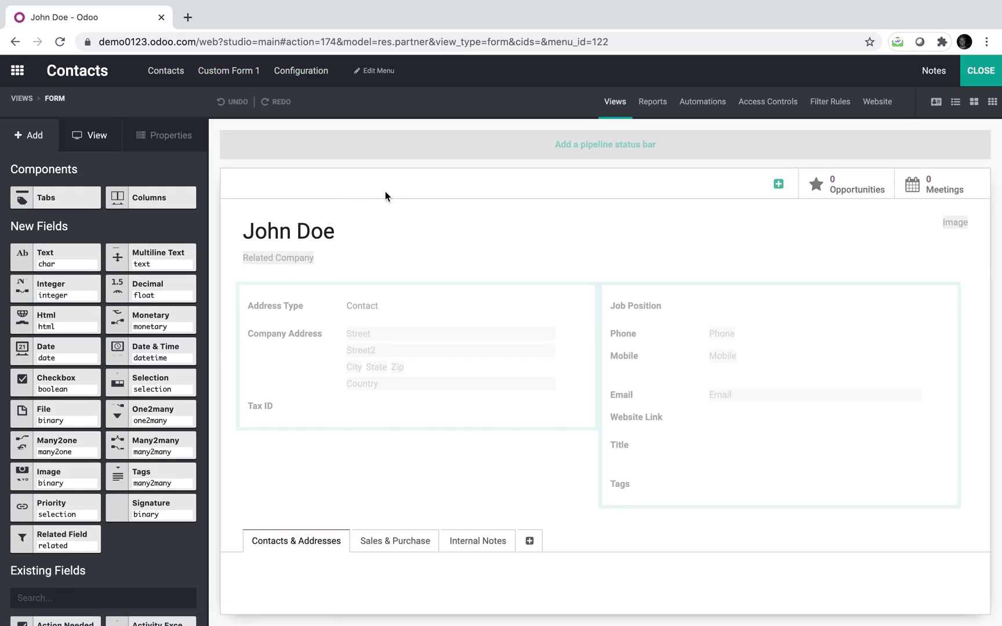
Add a 'Custom Form 1' smart button on the Contact (Custom Form 1) field, then close Studio.
{"action": "left_click", "coordinate": [779, 185]}
{"action": "type", "text": "Custom Form 1"}
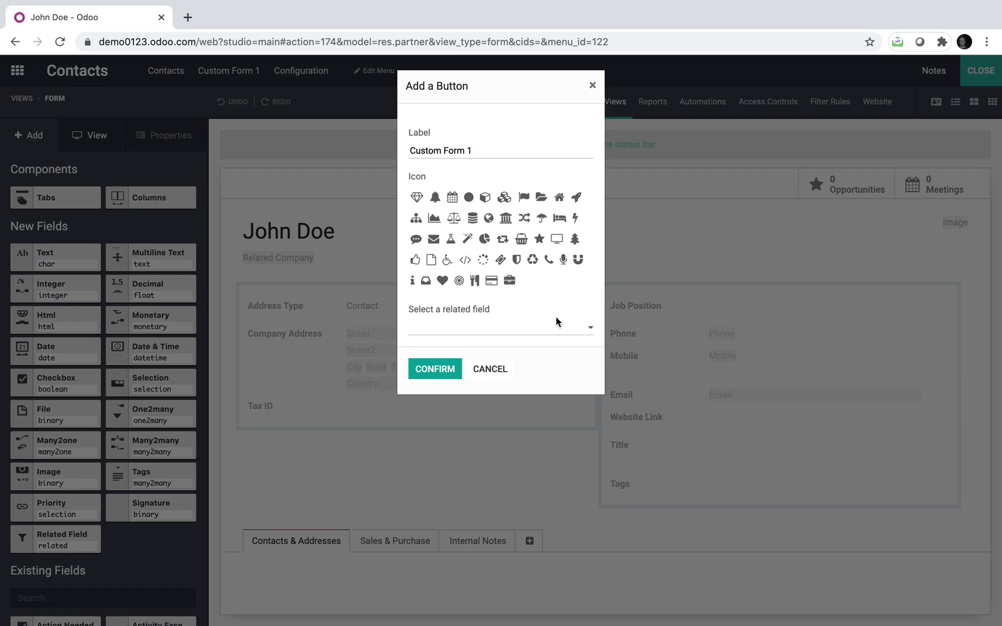
{"action": "left_click", "coordinate": [555, 319]}
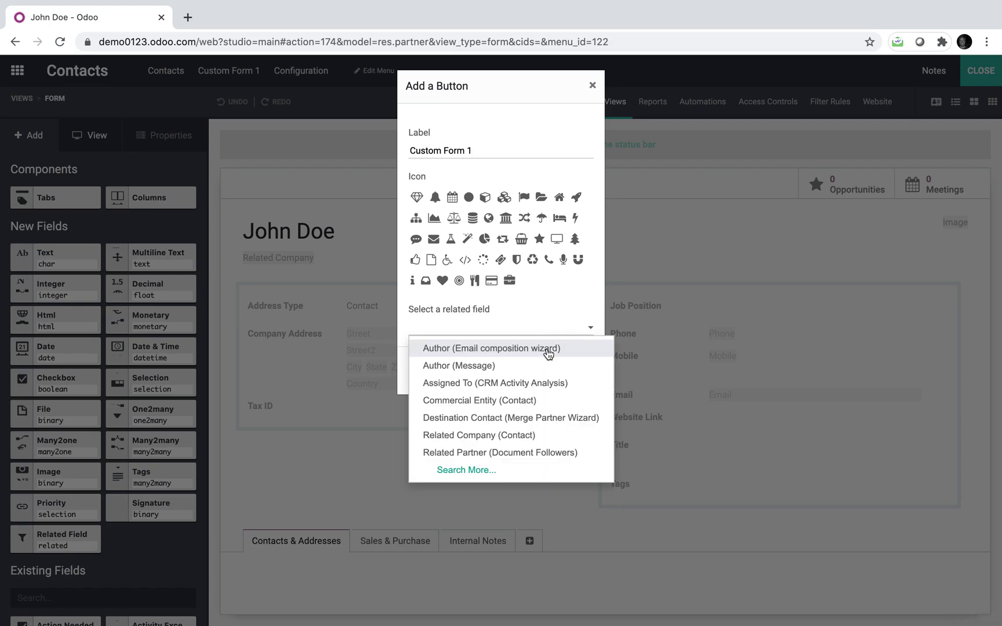
{"action": "key", "text": "BackSpace"}
{"action": "key", "text": "BackSpace"}
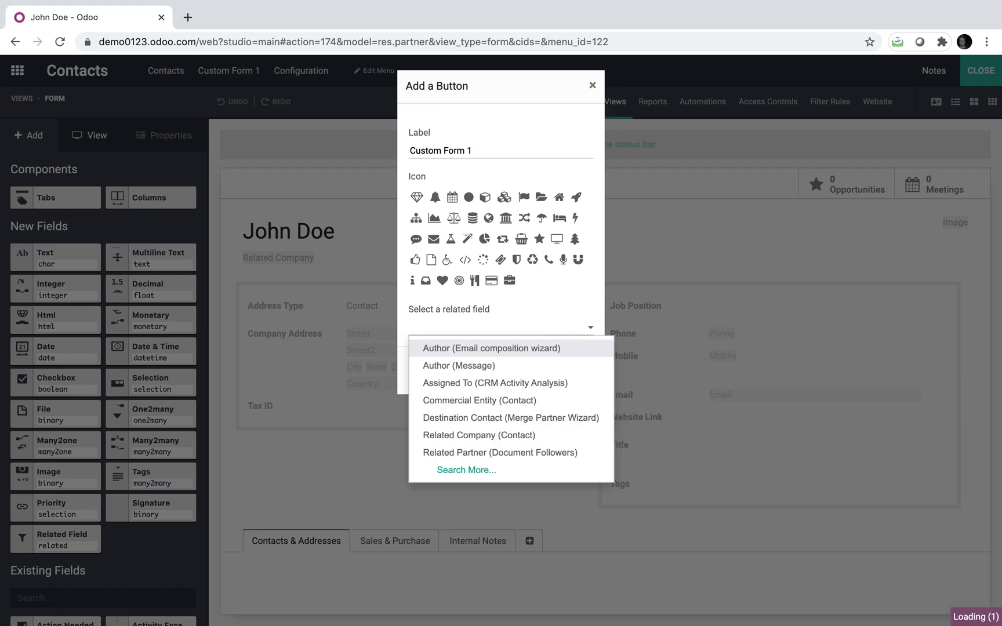
{"action": "left_click", "coordinate": [461, 470]}
{"action": "scroll", "coordinate": [421, 383], "scroll_direction": "down", "scroll_amount": 3}
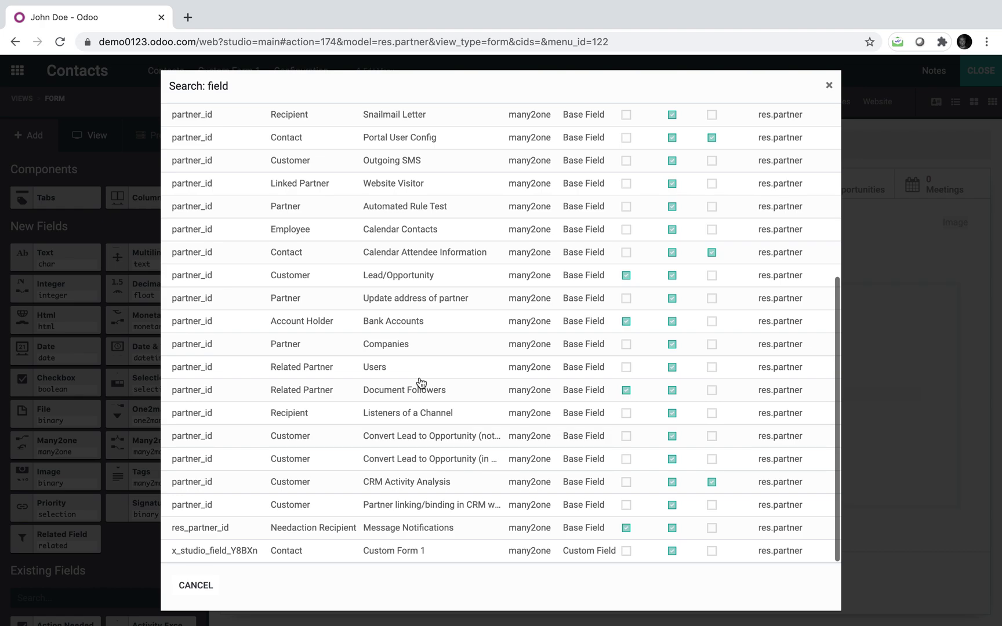
{"action": "left_click", "coordinate": [417, 549]}
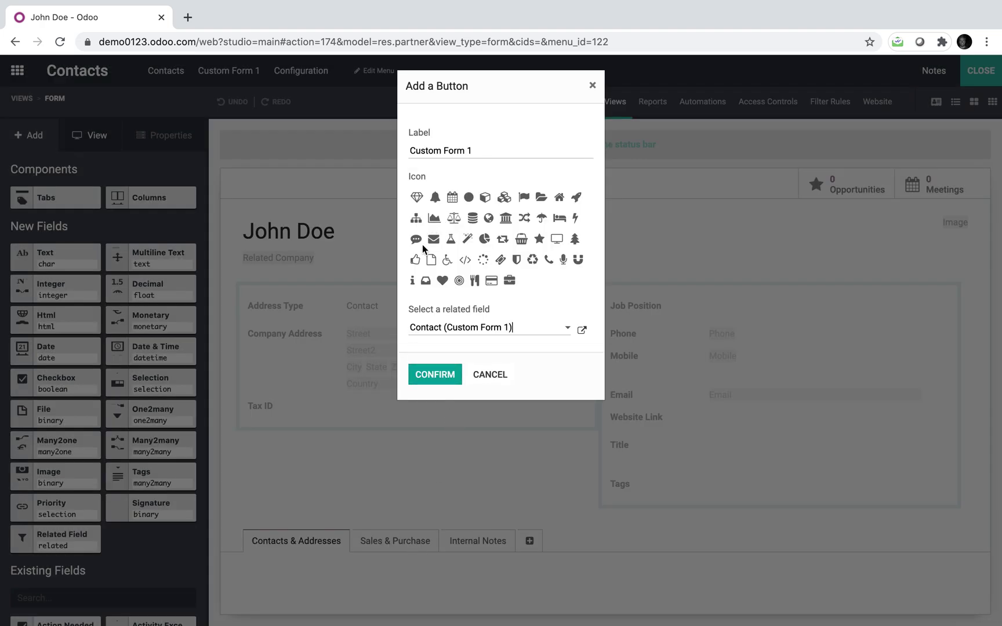
{"action": "left_click", "coordinate": [435, 375]}
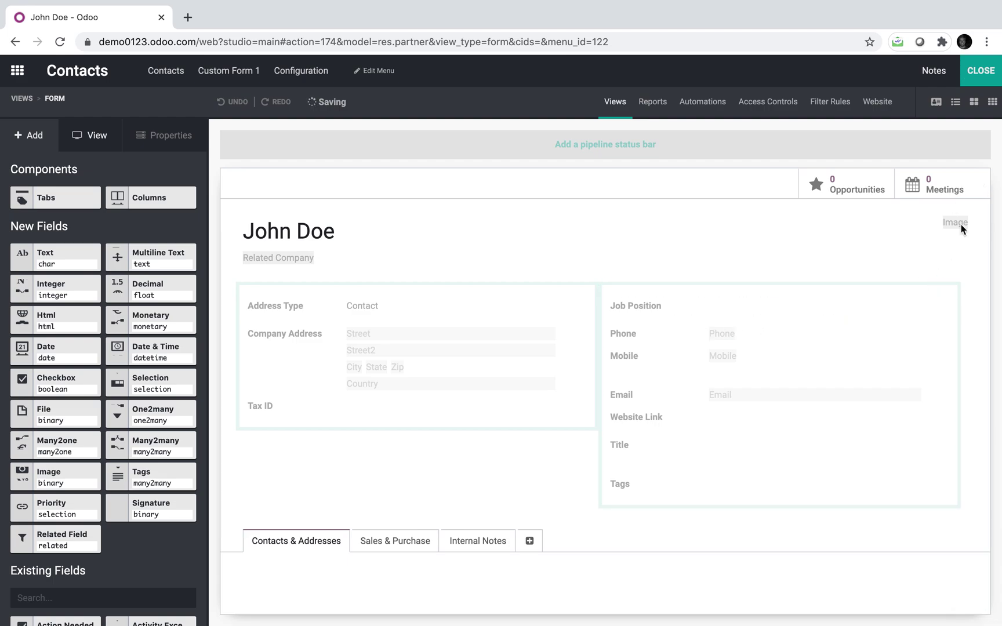
{"action": "left_click", "coordinate": [980, 70]}
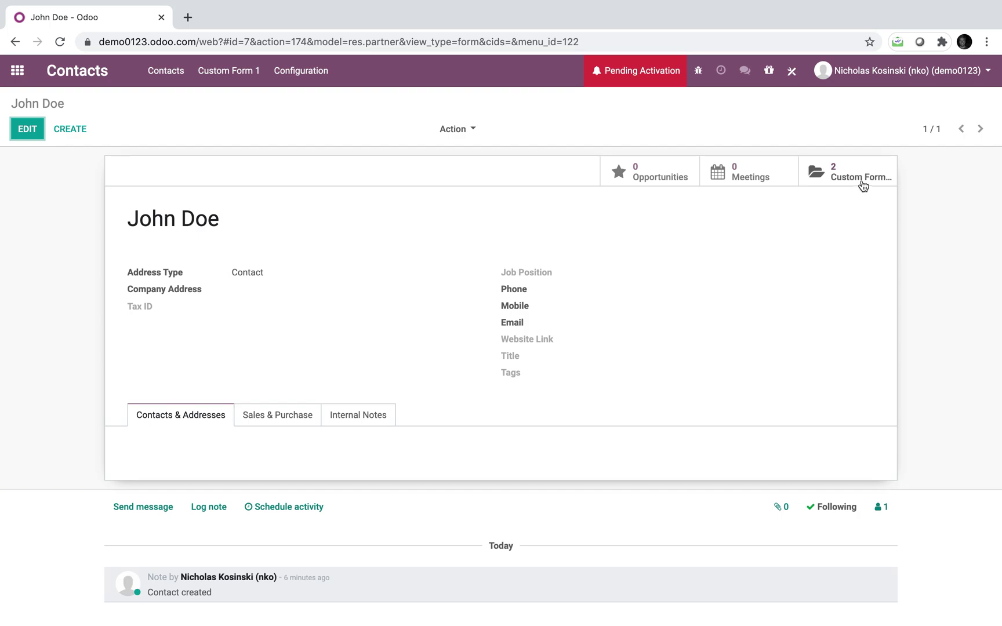
Open the contact's Custom Form 1 shortcut, view the Test record, then return home.
{"action": "left_click", "coordinate": [861, 180]}
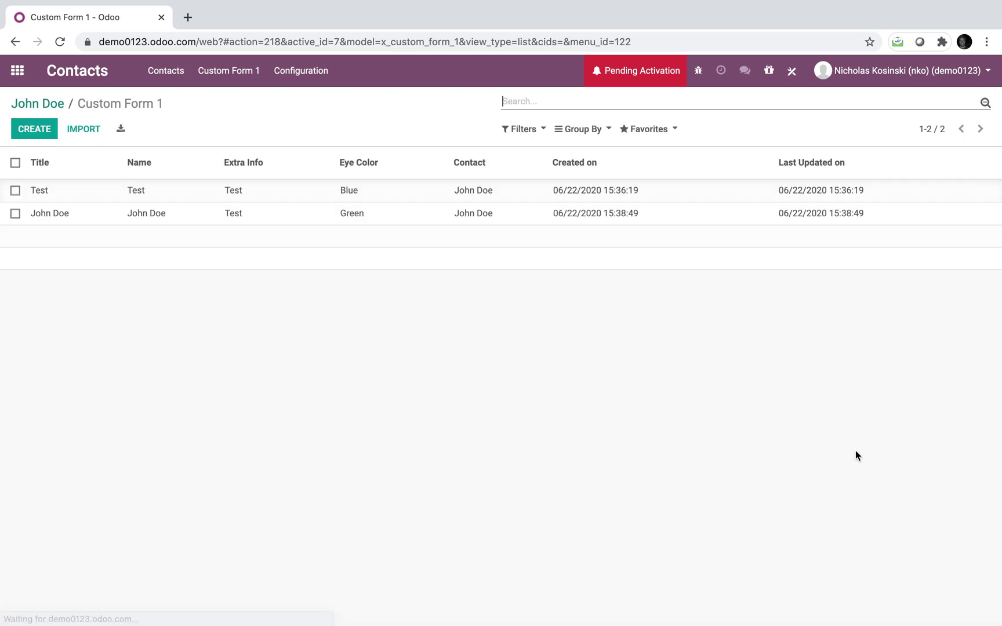
{"action": "left_click", "coordinate": [235, 196]}
{"action": "left_click", "coordinate": [79, 106]}
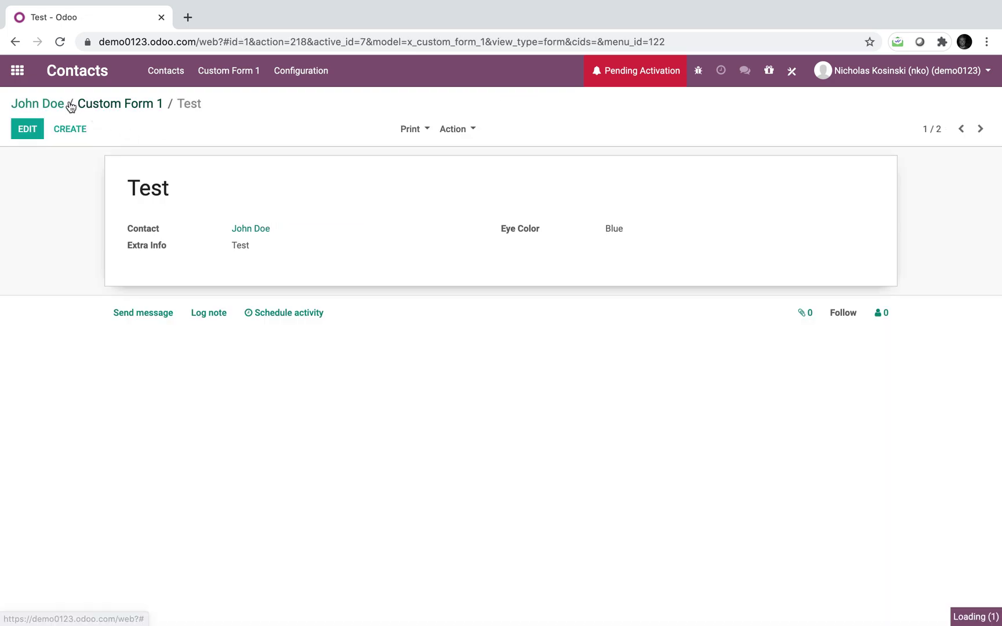
{"action": "left_click", "coordinate": [11, 71]}
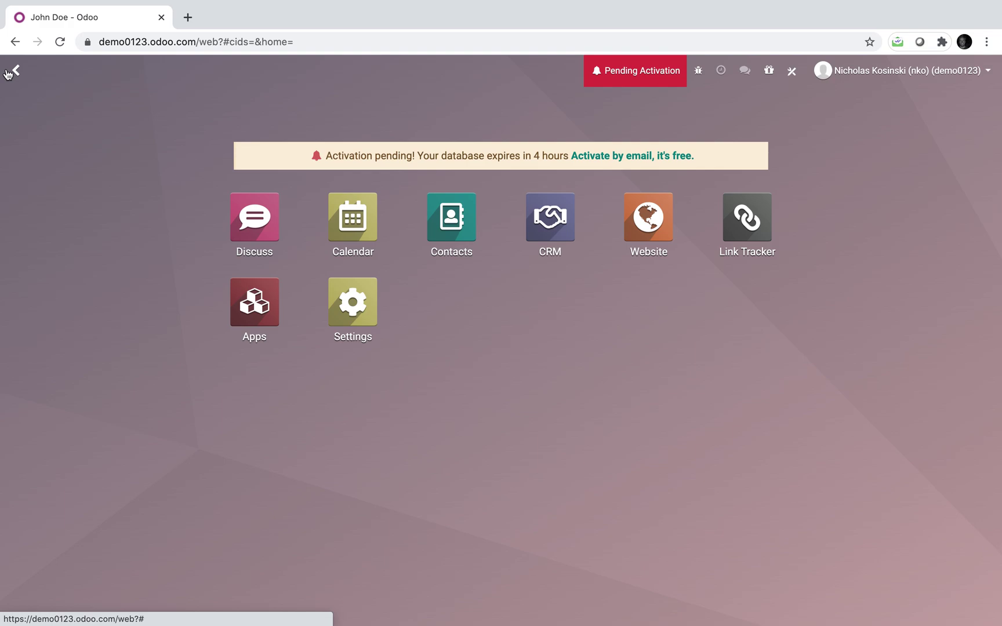